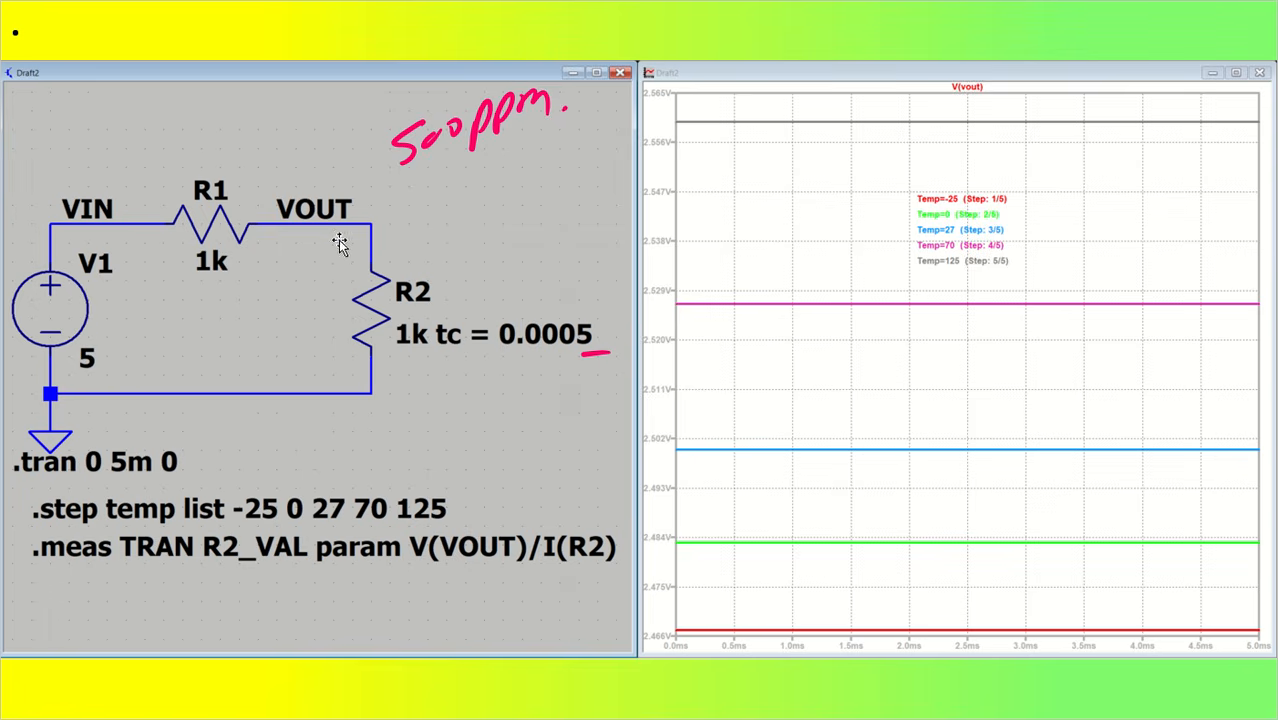
drag(158, 156, 176, 181)
click(188, 167)
drag(213, 142, 200, 167)
drag(219, 142, 240, 129)
click(242, 157)
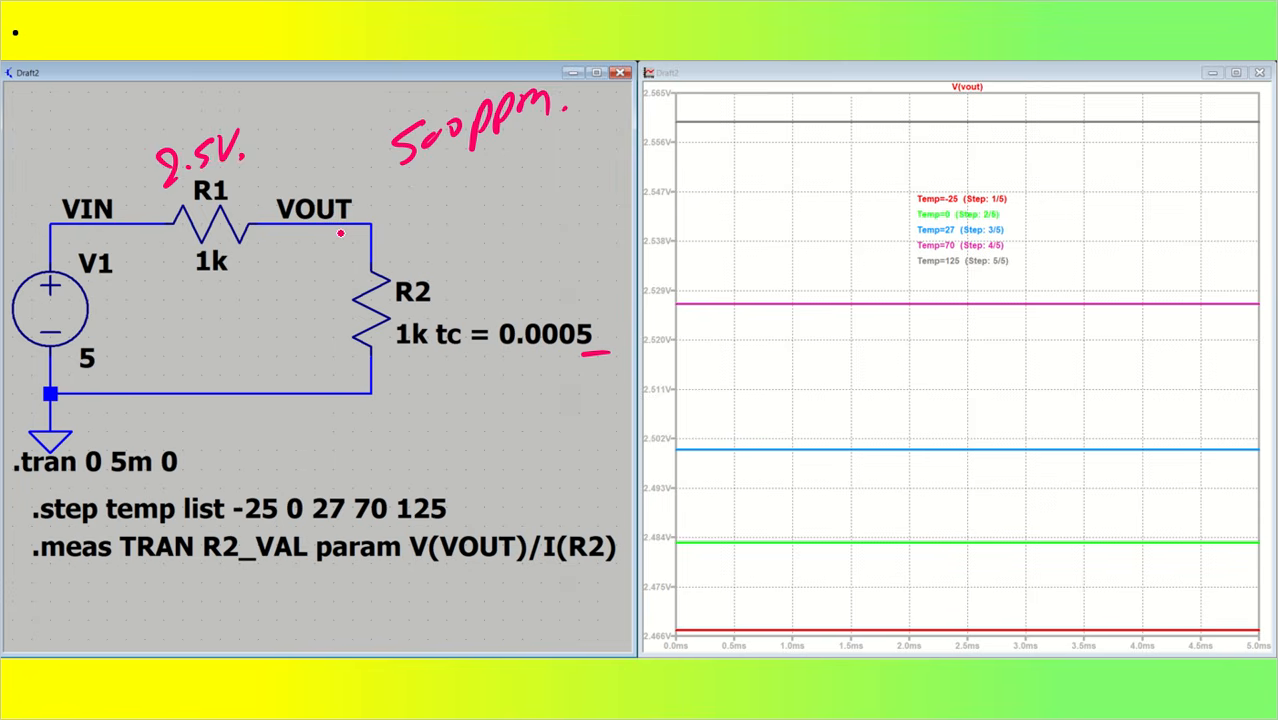
drag(266, 312, 283, 340)
click(296, 330)
mouse_move(320, 300)
mouse_down()
mouse_move(306, 324)
mouse_move(347, 288)
mouse_up()
click(353, 306)
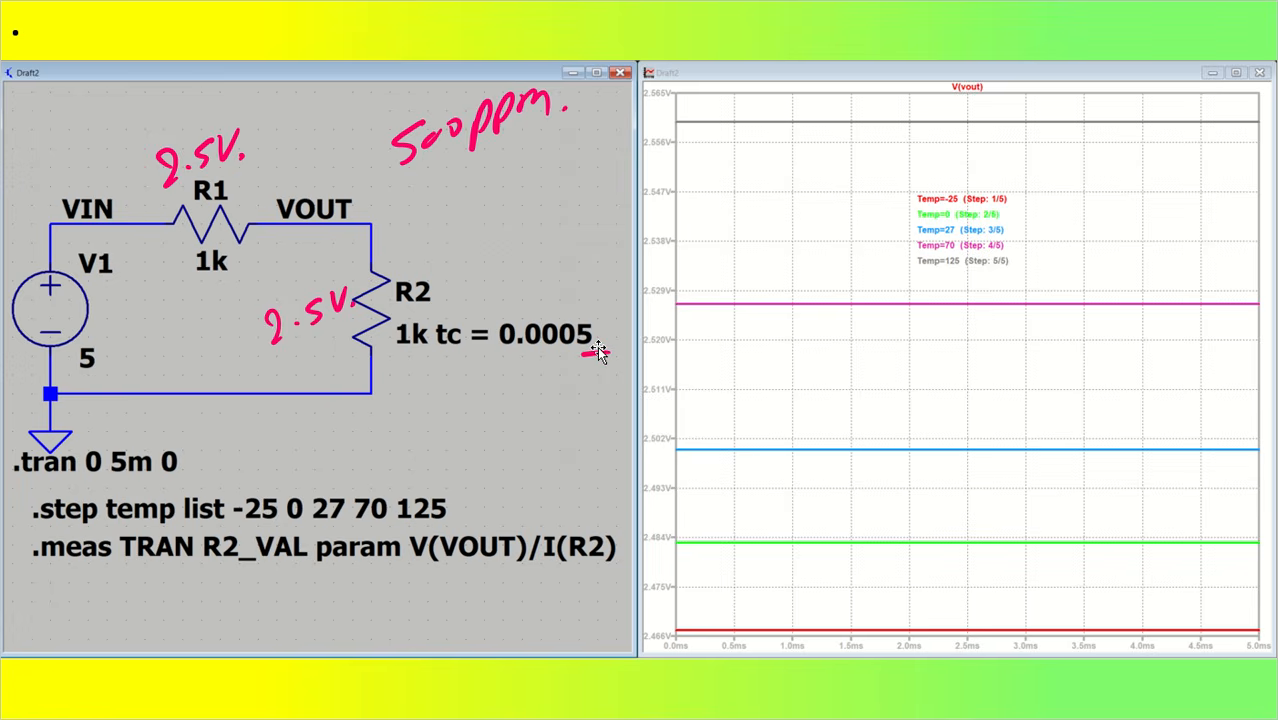
drag(597, 351, 610, 352)
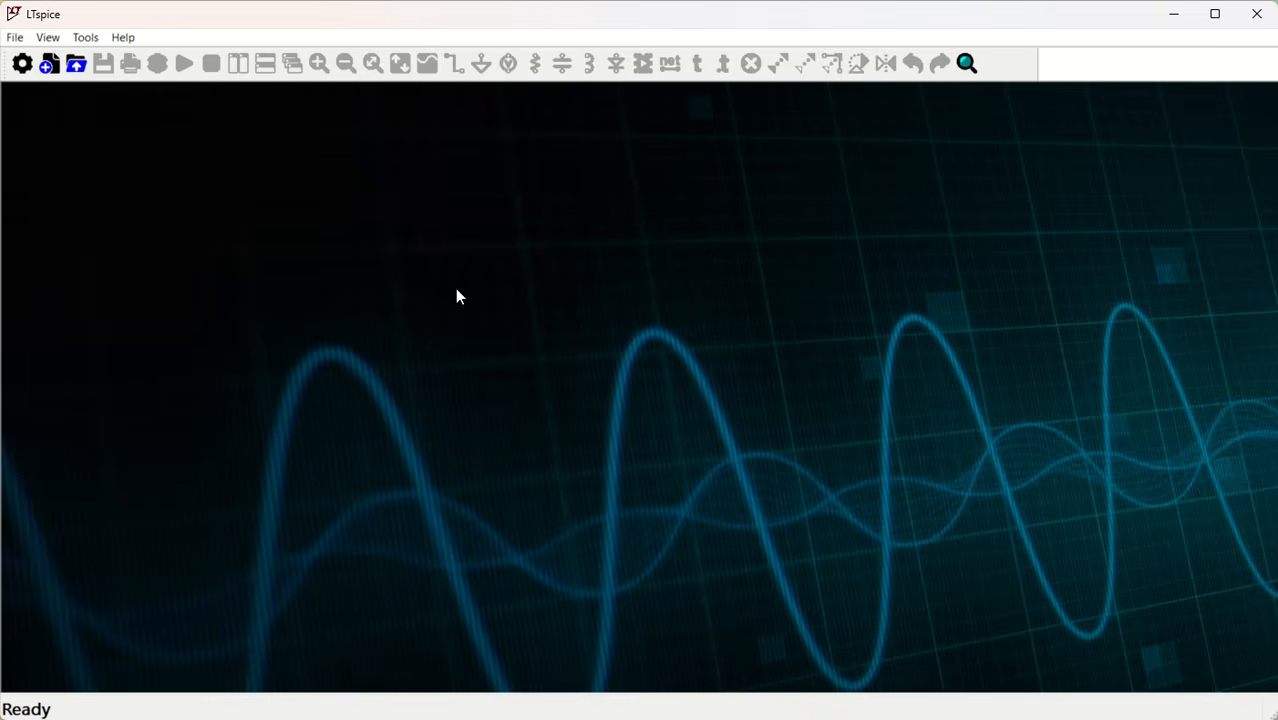
Create a new blank schematic and place a voltage source on its left side.
click(49, 65)
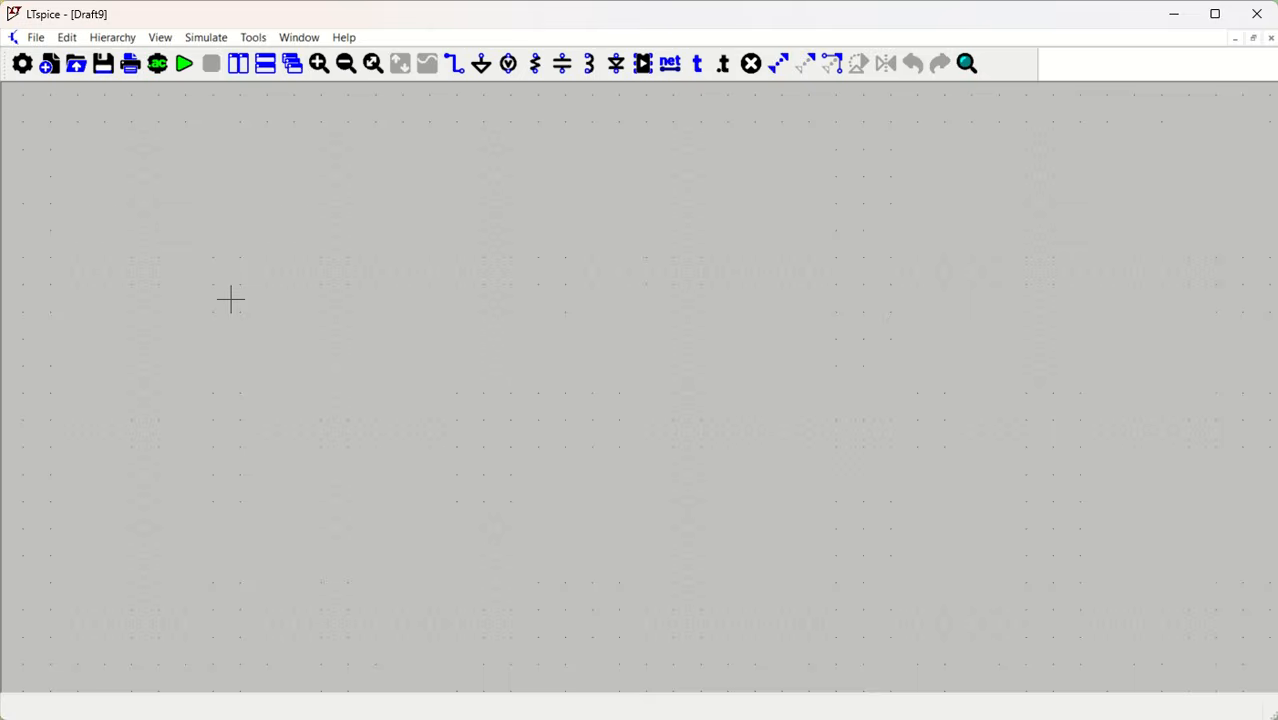
key(v)
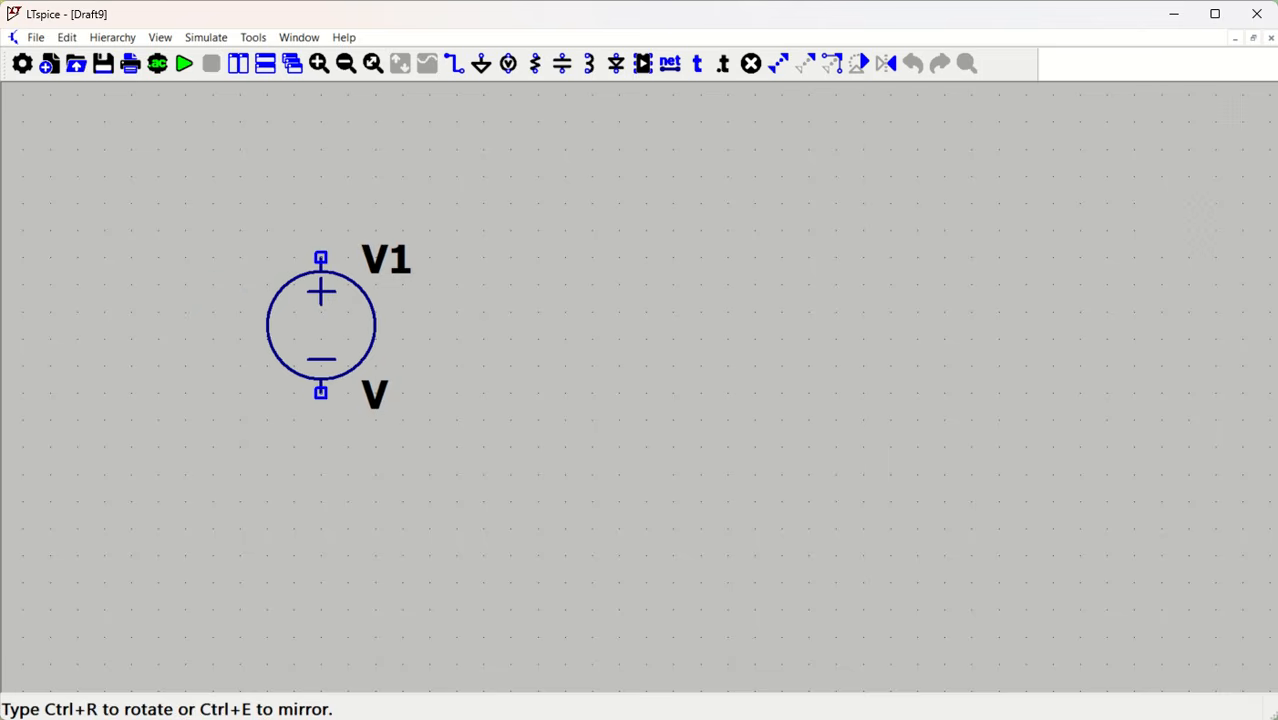
click(320, 300)
Place resistor R1 rotated to horizontal, above and to the right of the voltage source.
key(r)
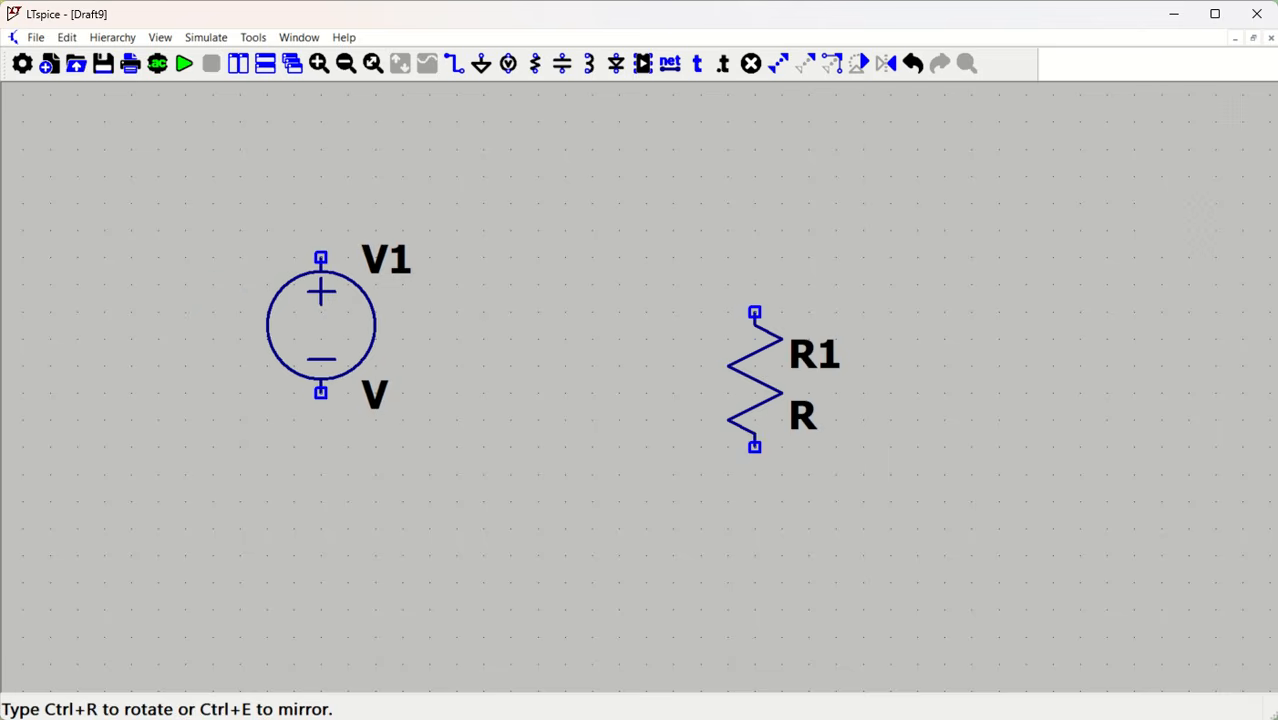
key(ctrl+r)
click(605, 176)
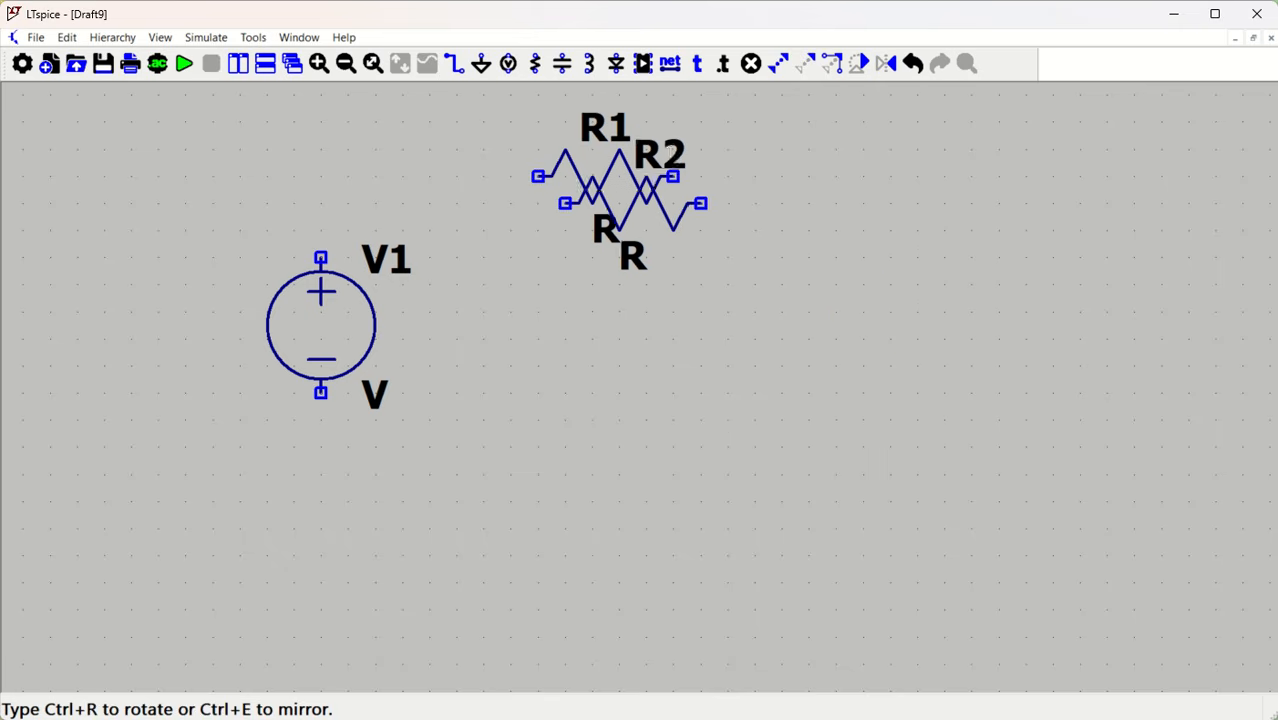
key(ctrl+r)
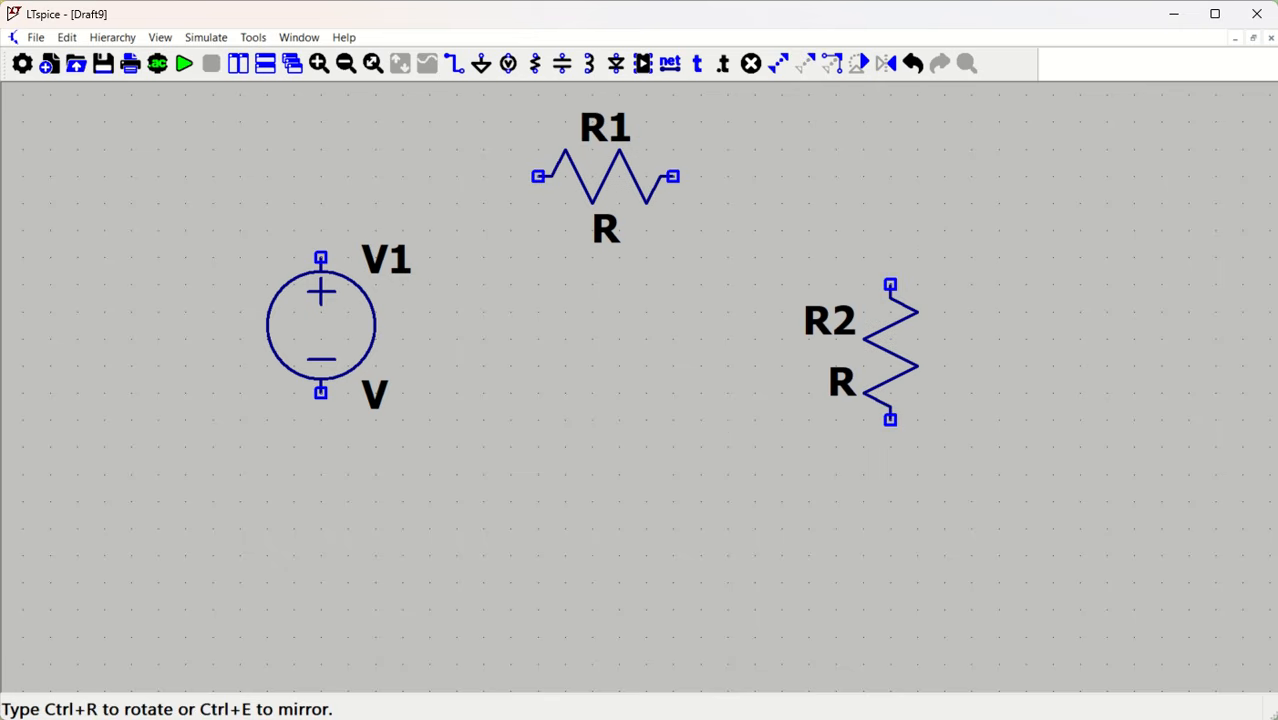
key(ctrl+e)
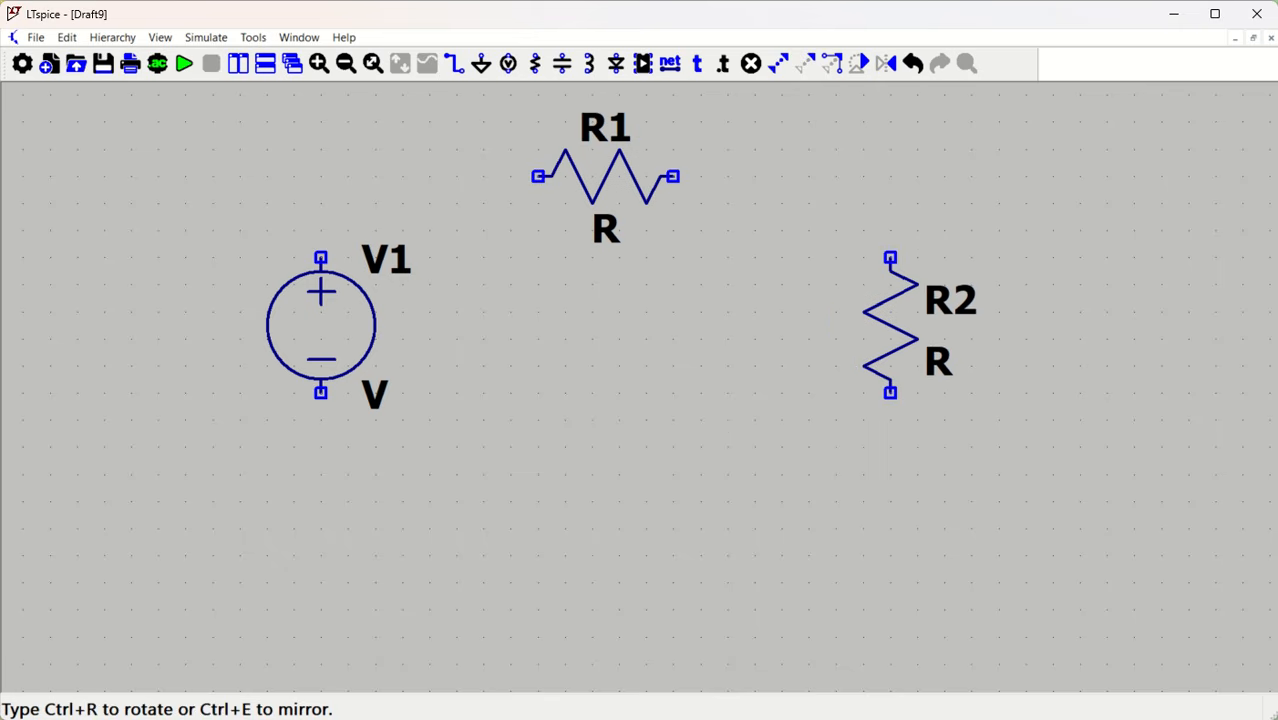
click(890, 325)
key(Escape)
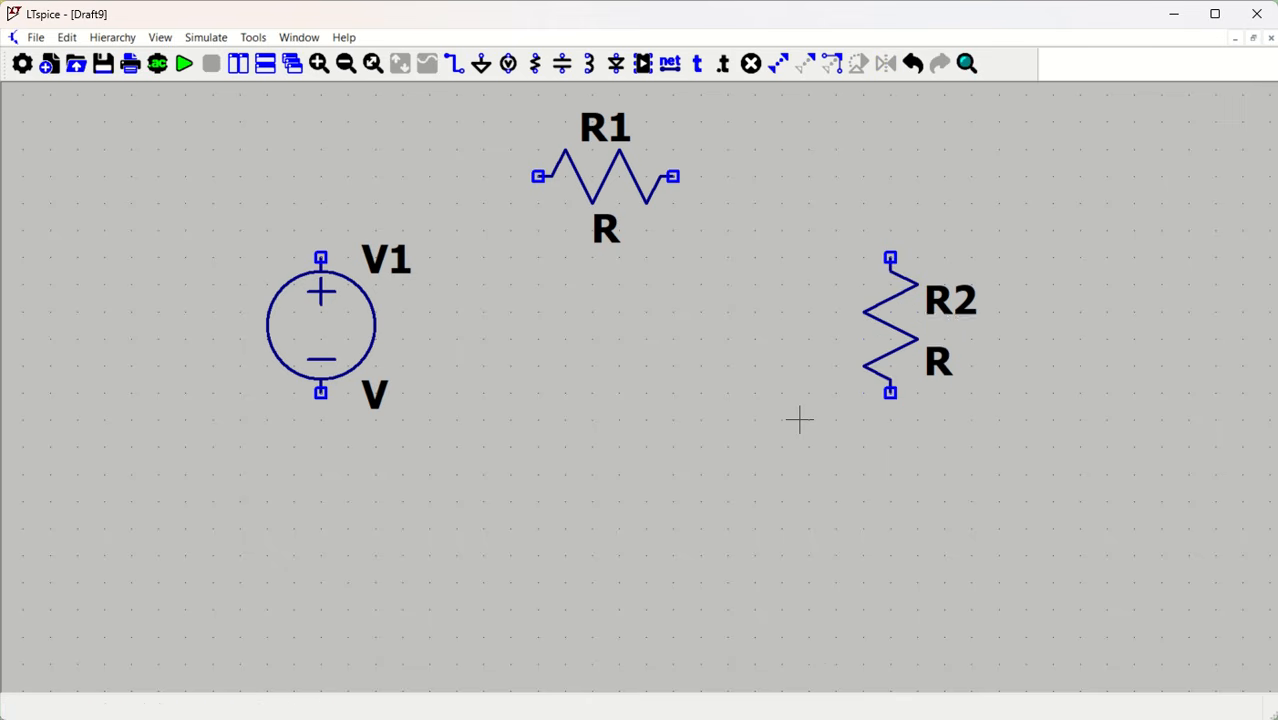
key(ctrl+z)
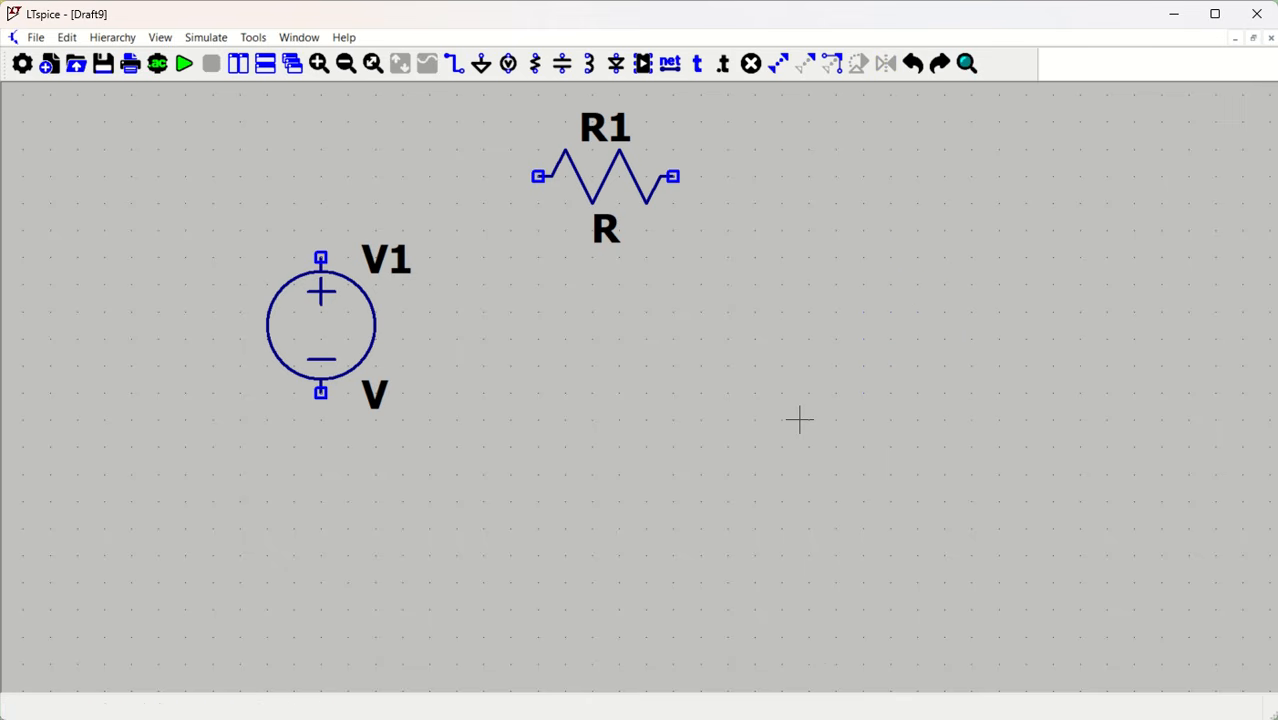
Place a vertical resistor R2 to the right of R1 and a ground symbol directly below the voltage source.
key(r)
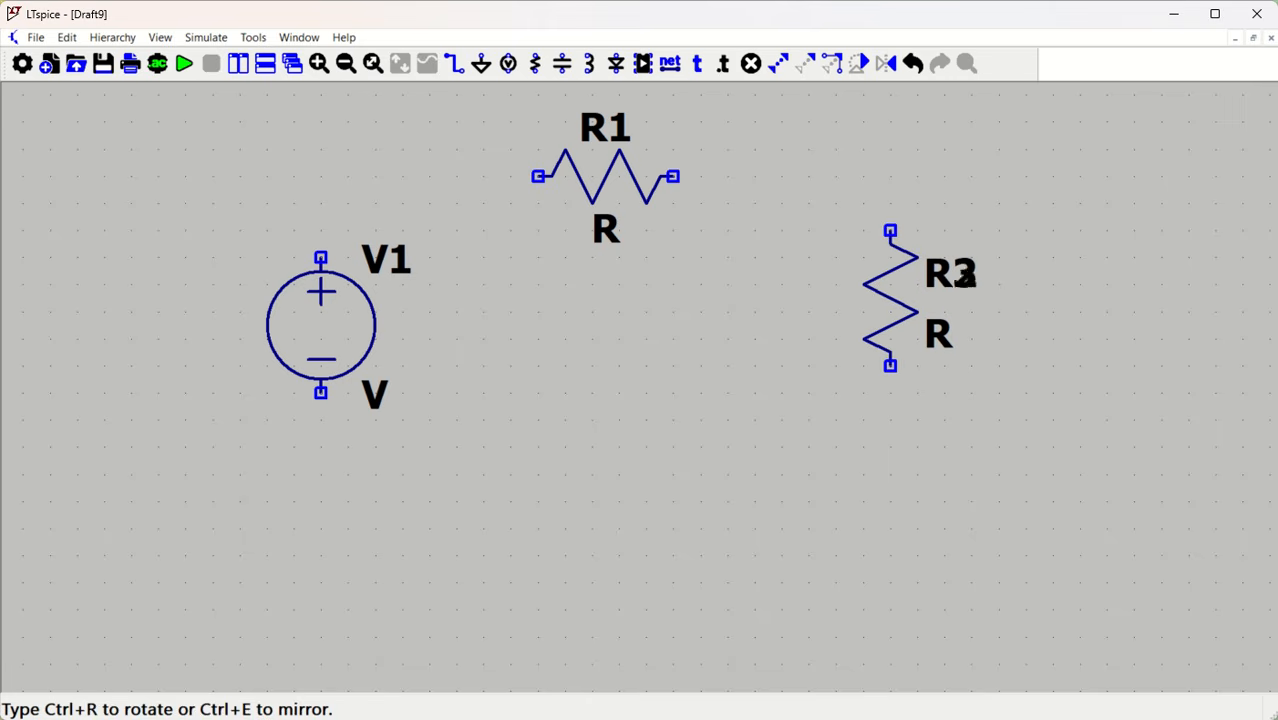
key(Escape)
key(g)
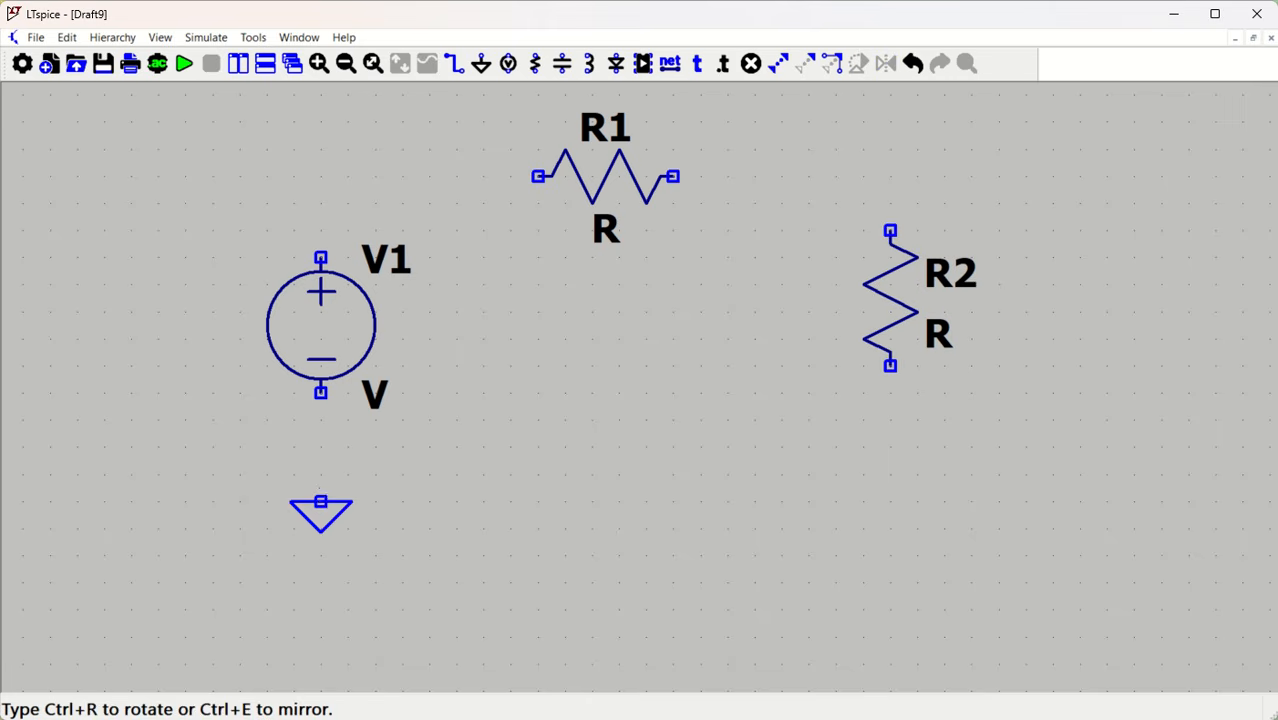
click(320, 502)
Wire the ground to the voltage source's negative terminal and its positive terminal to the left end of R1.
key(F3)
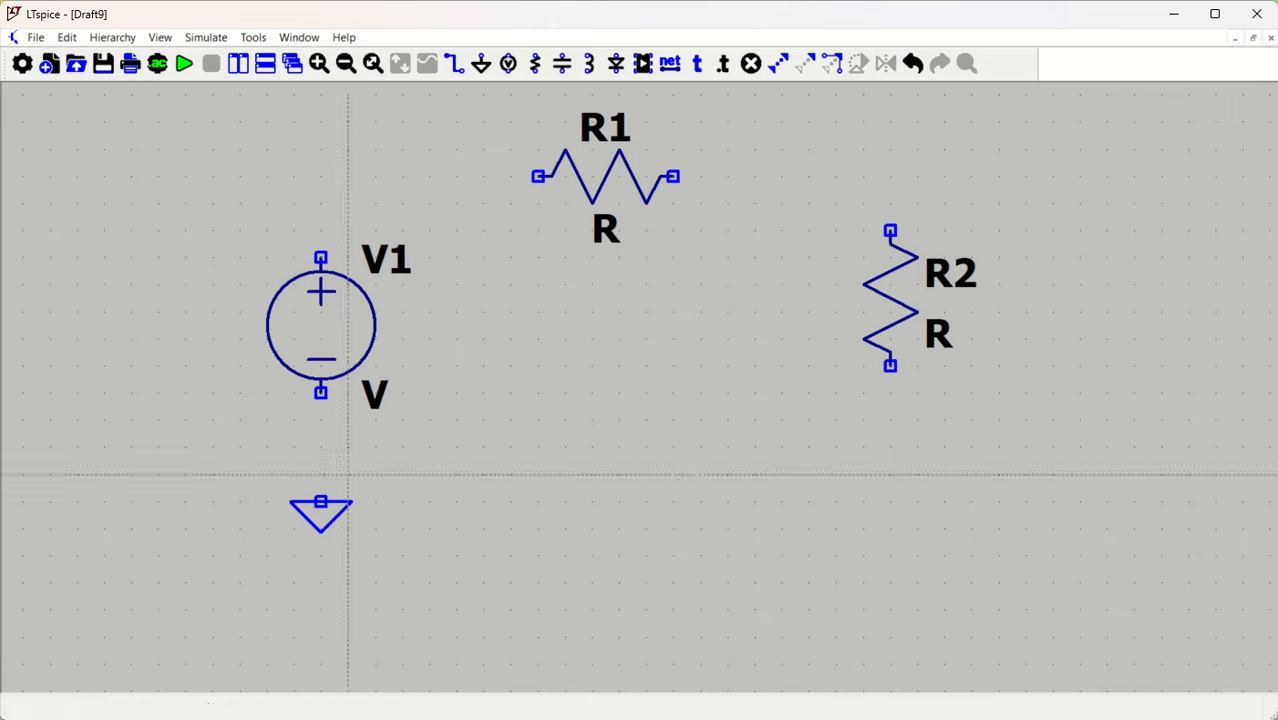
click(320, 502)
click(320, 392)
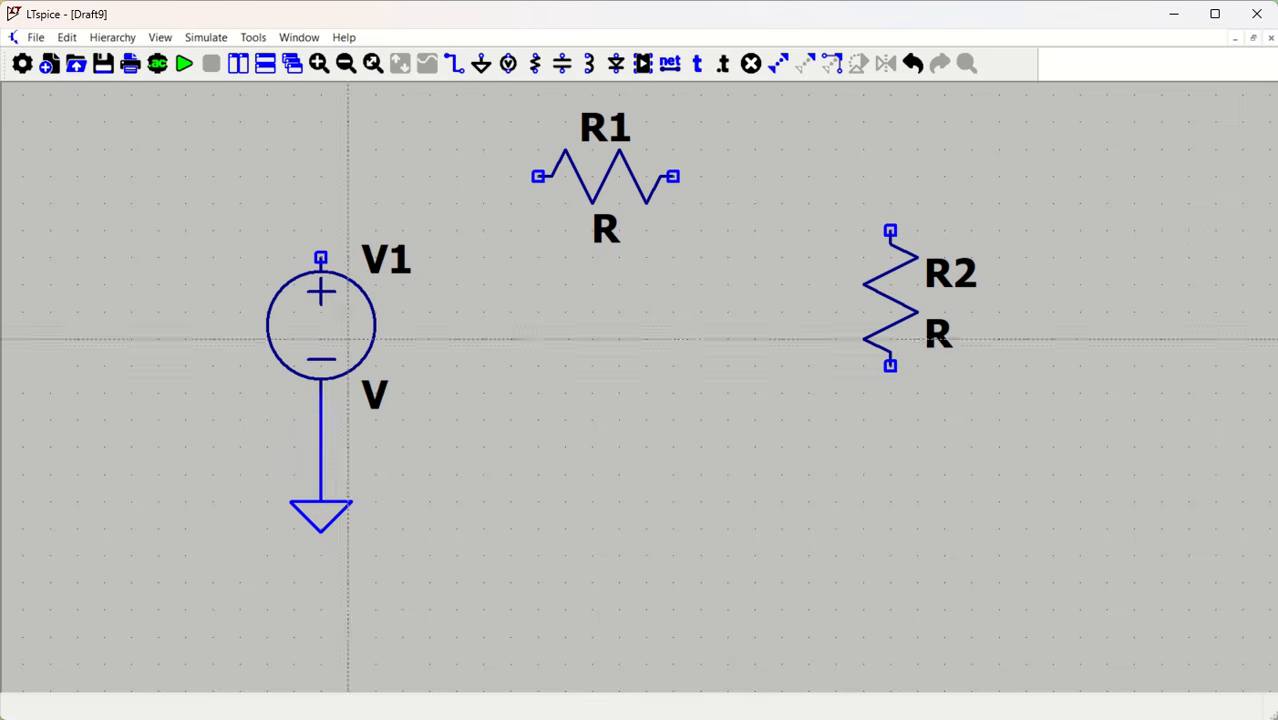
click(320, 258)
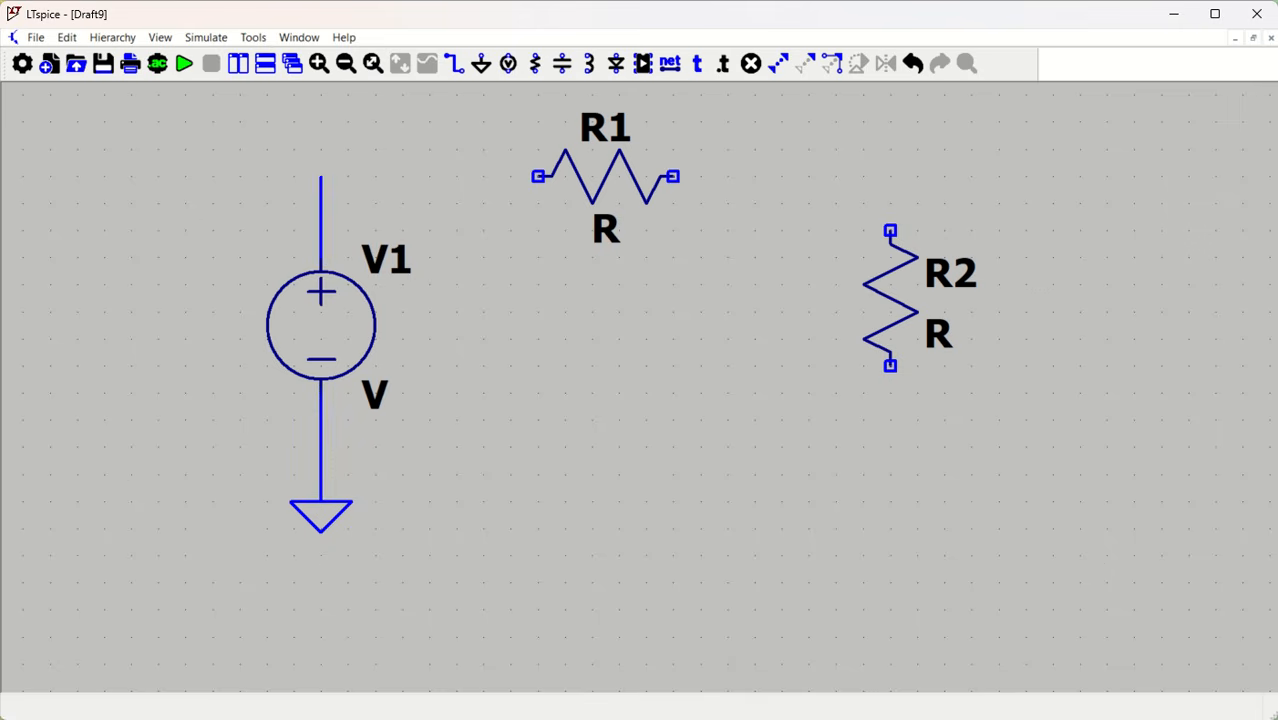
click(538, 176)
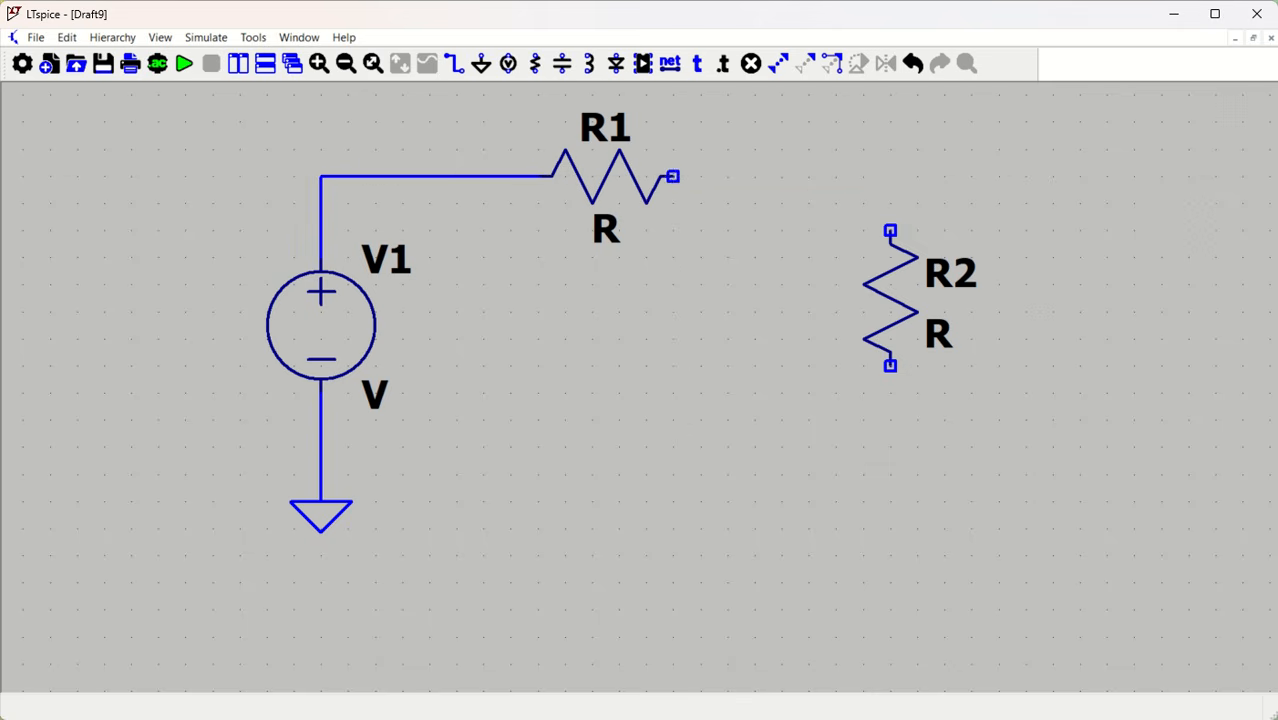
Wire R1's right end to the top of R2, and R2's lower end back to the ground wire.
click(673, 177)
click(890, 230)
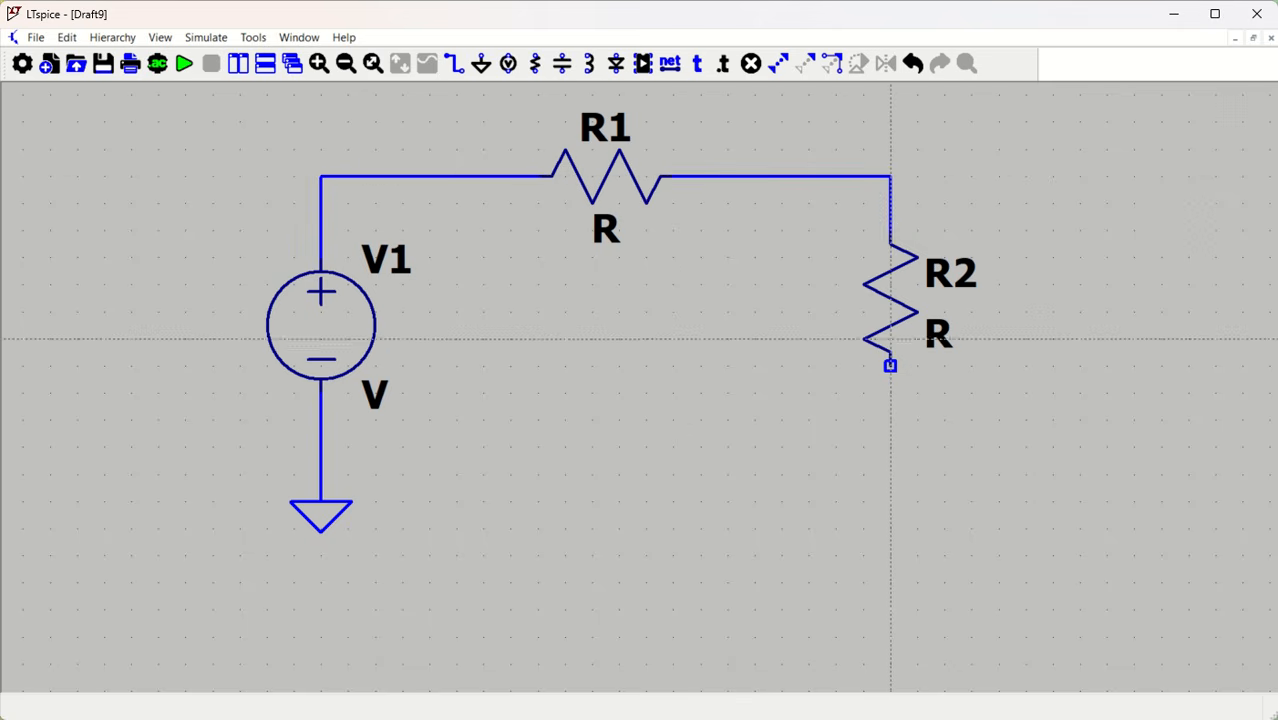
click(890, 365)
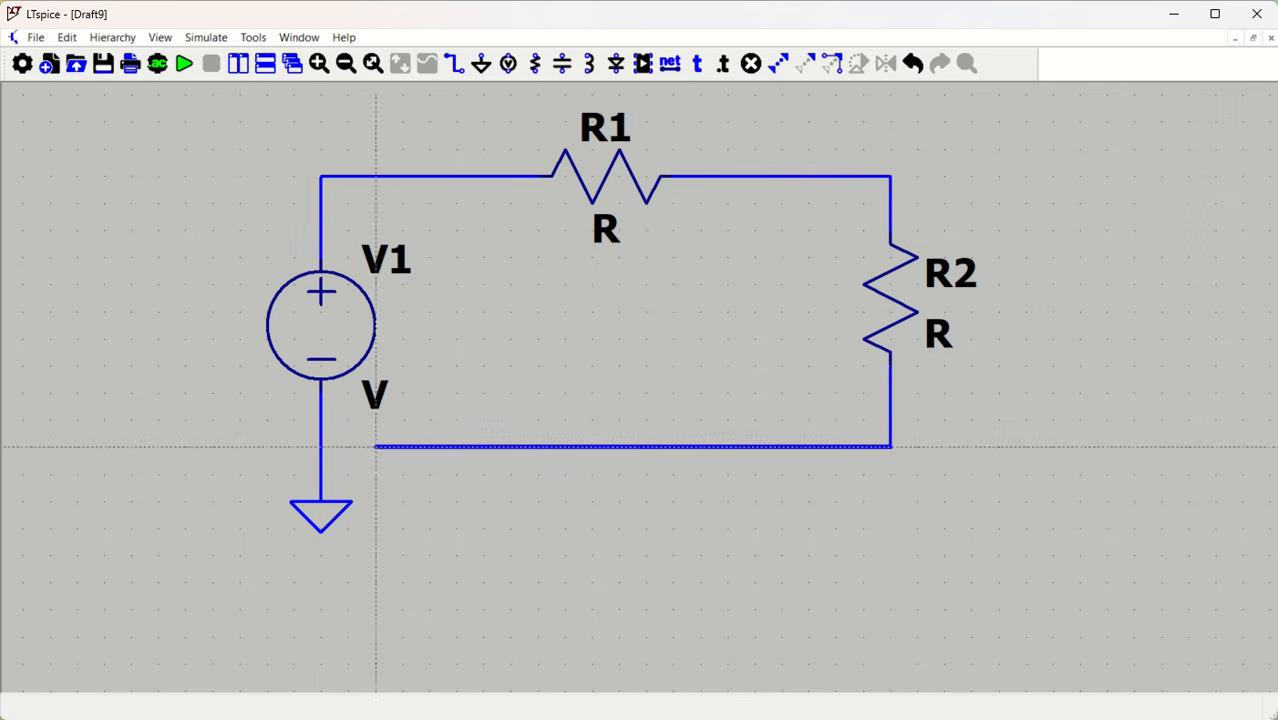
click(320, 447)
key(Escape)
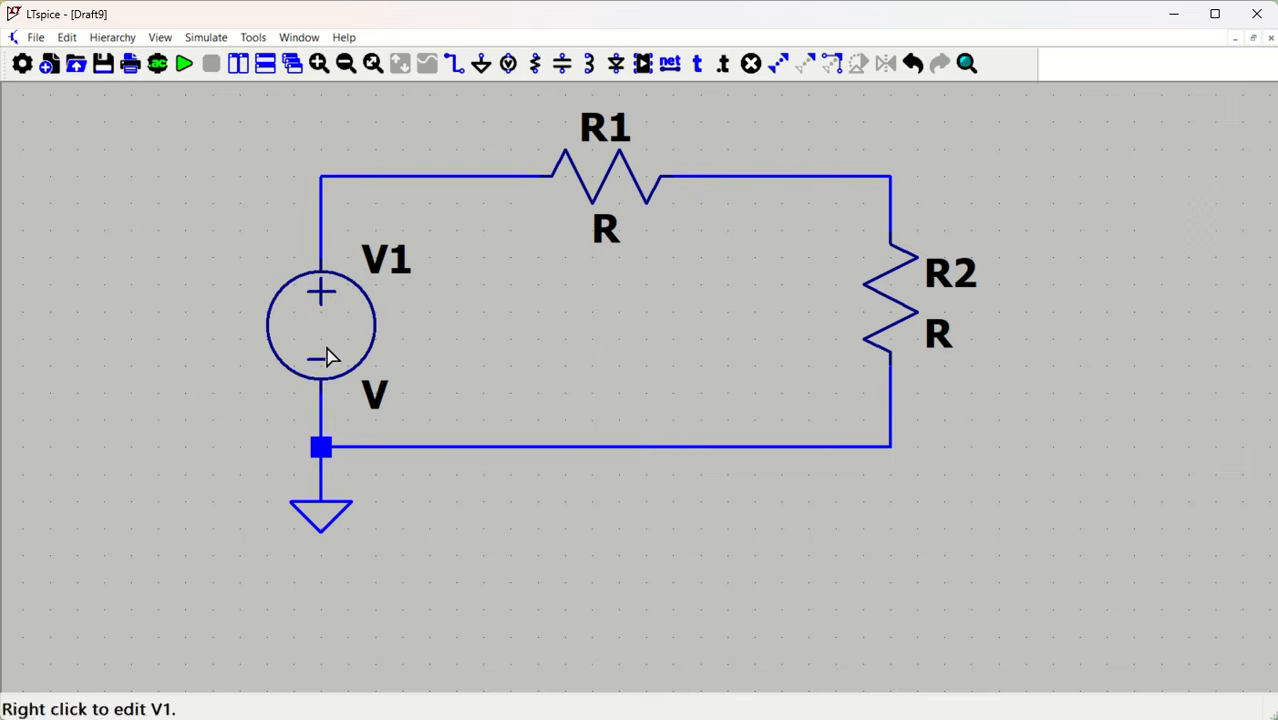
Set the DC value of voltage source V1 to 5 V.
right_click(337, 328)
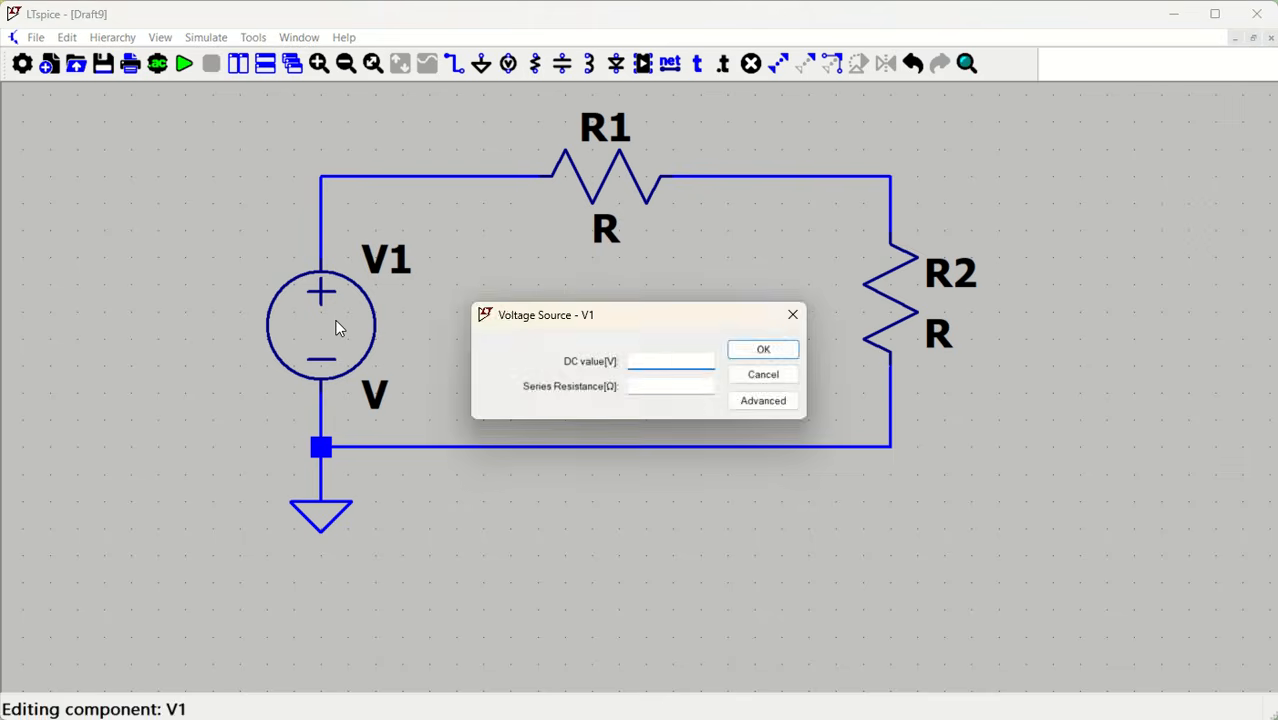
text(5)
key(Return)
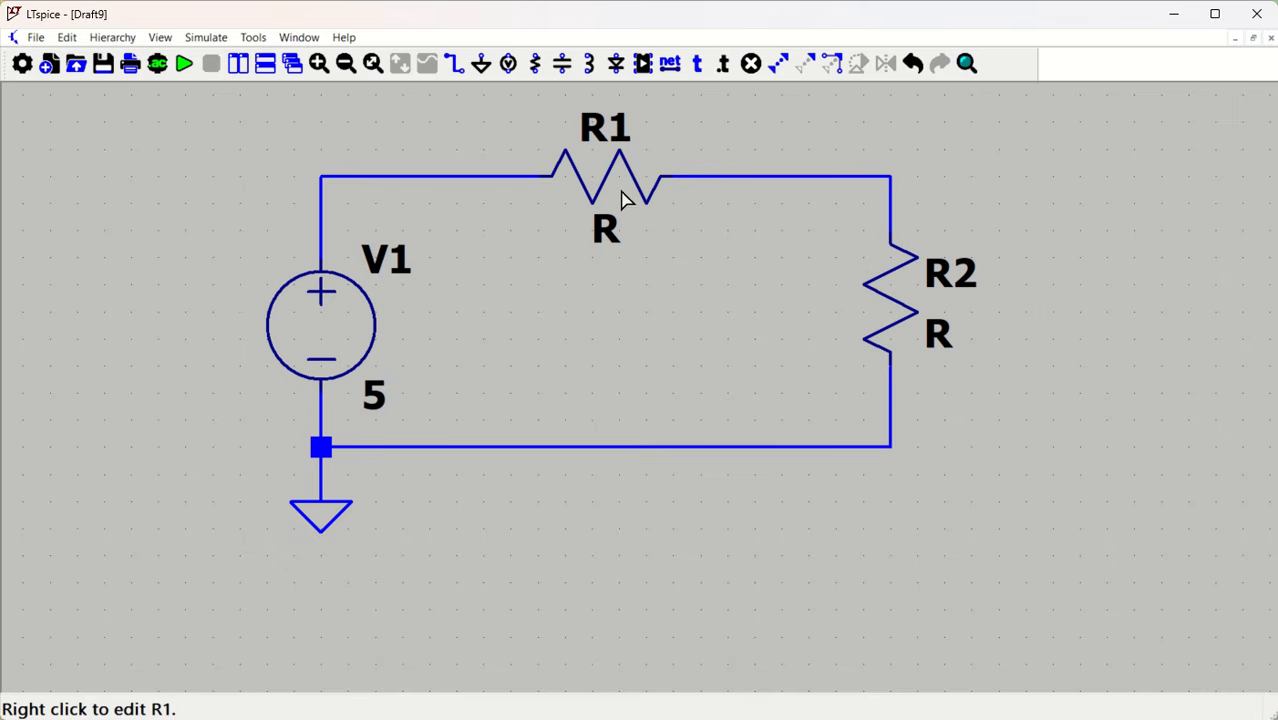
Set the resistance of both R1 and R2 to 1K.
right_click(616, 191)
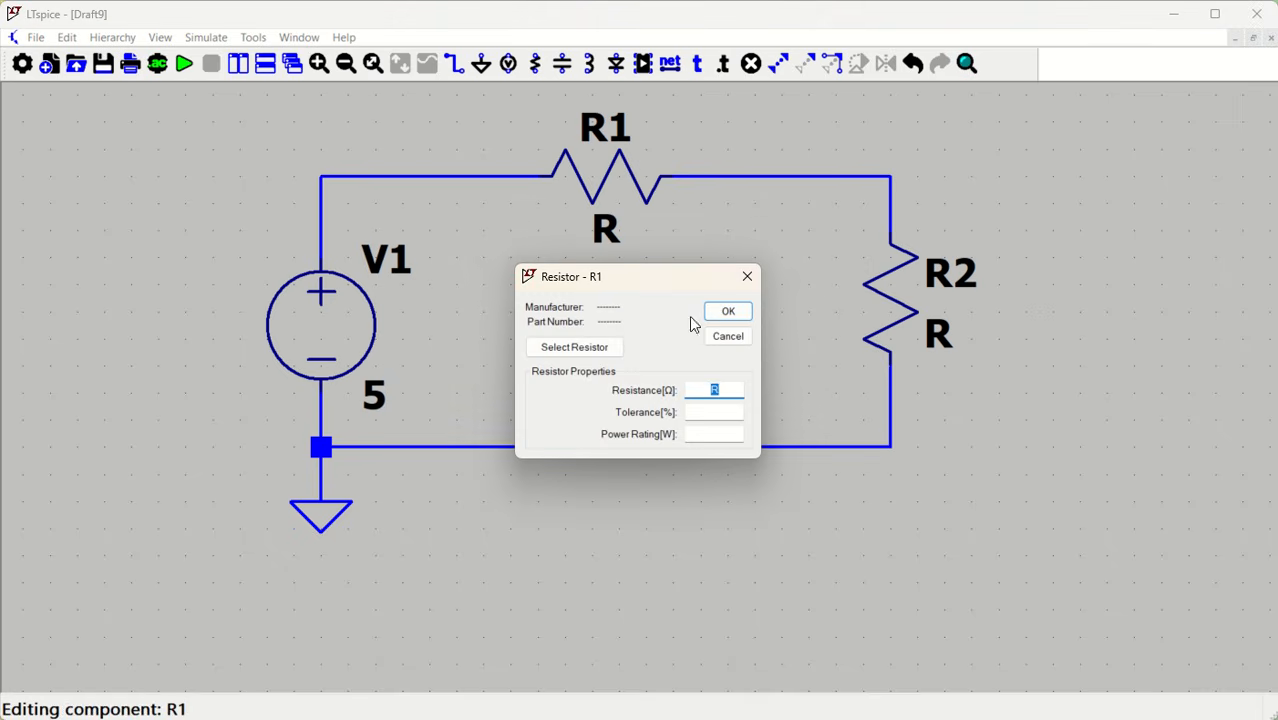
text(1K)
key(Return)
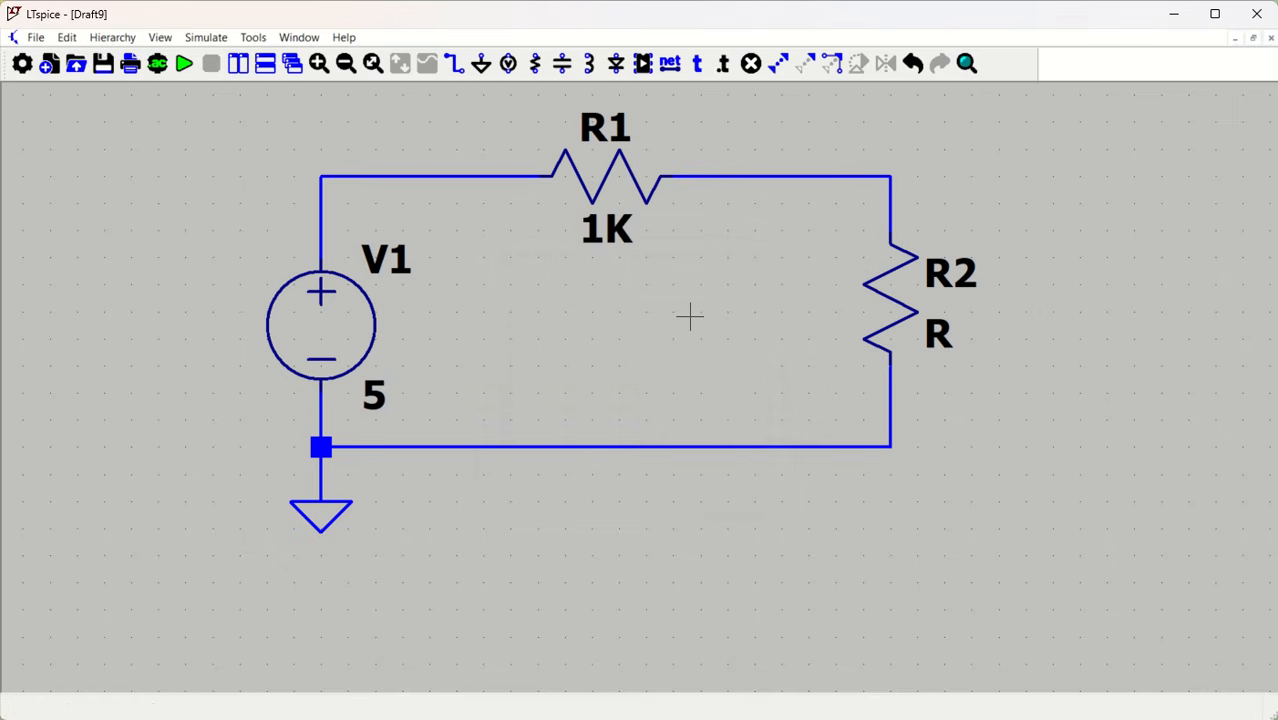
right_click(884, 305)
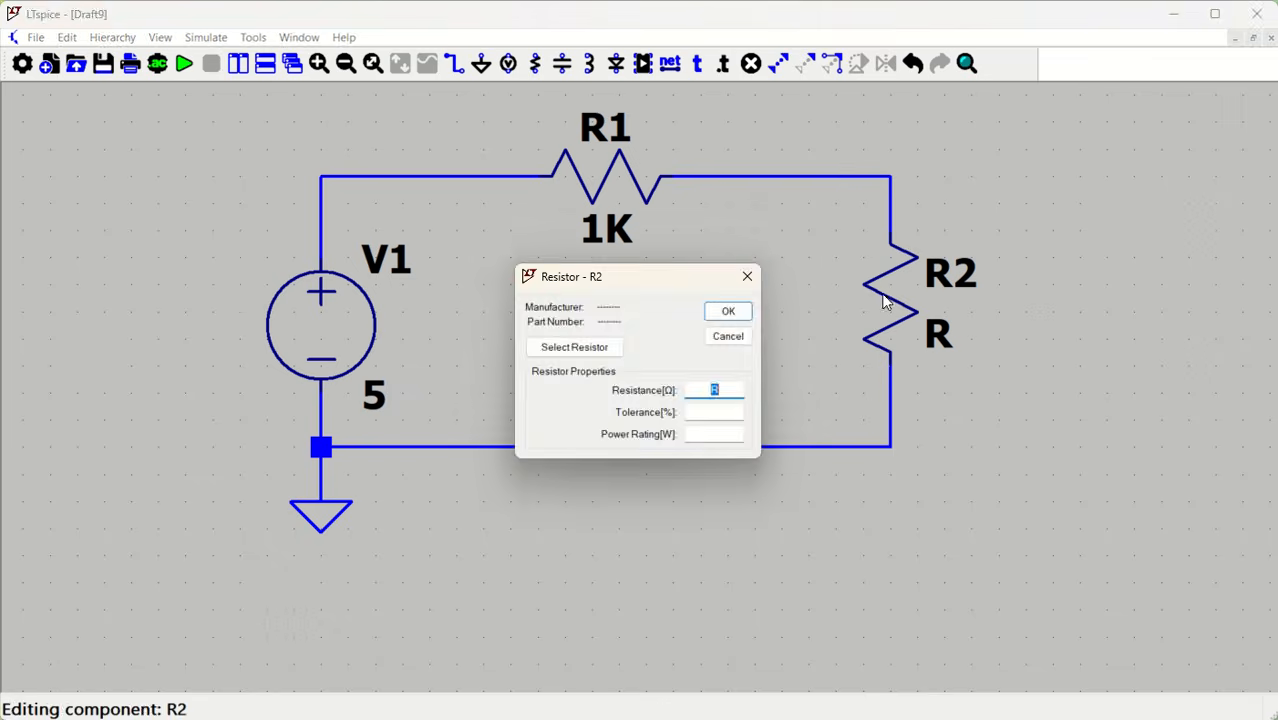
text(1K)
key(Return)
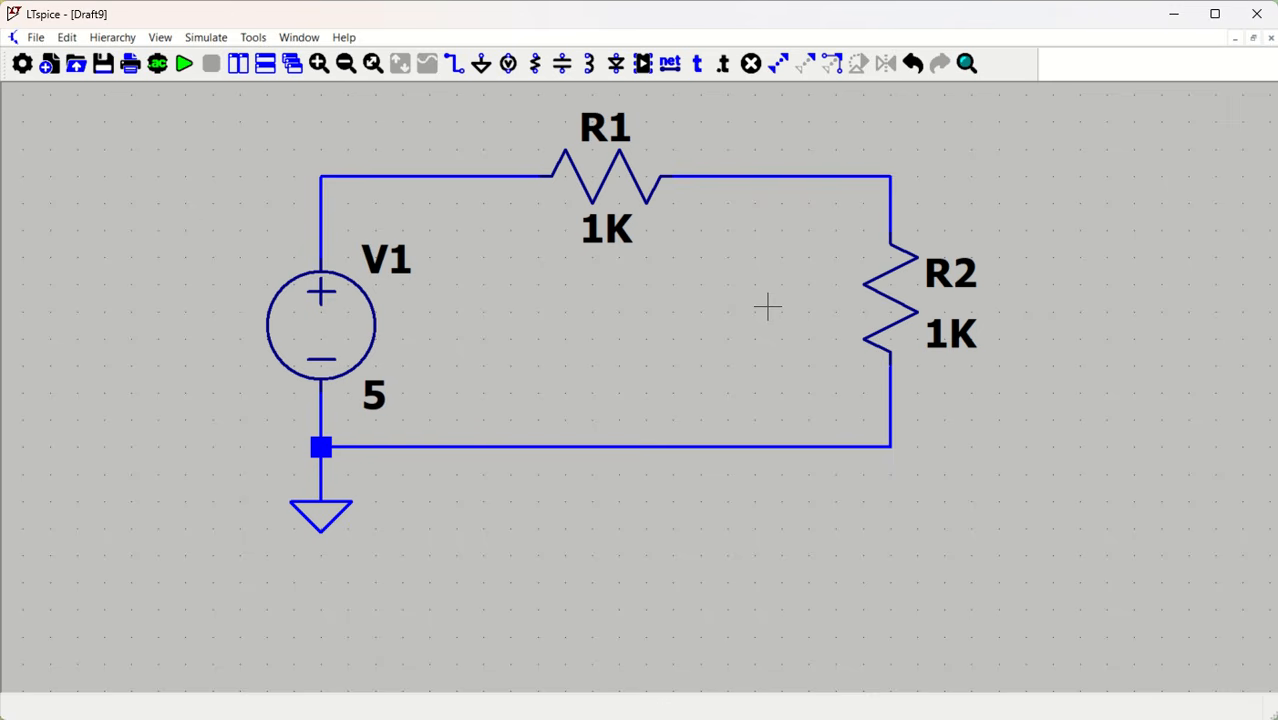
Label the wire between the voltage source and R1 with the net name VIN.
key(F4)
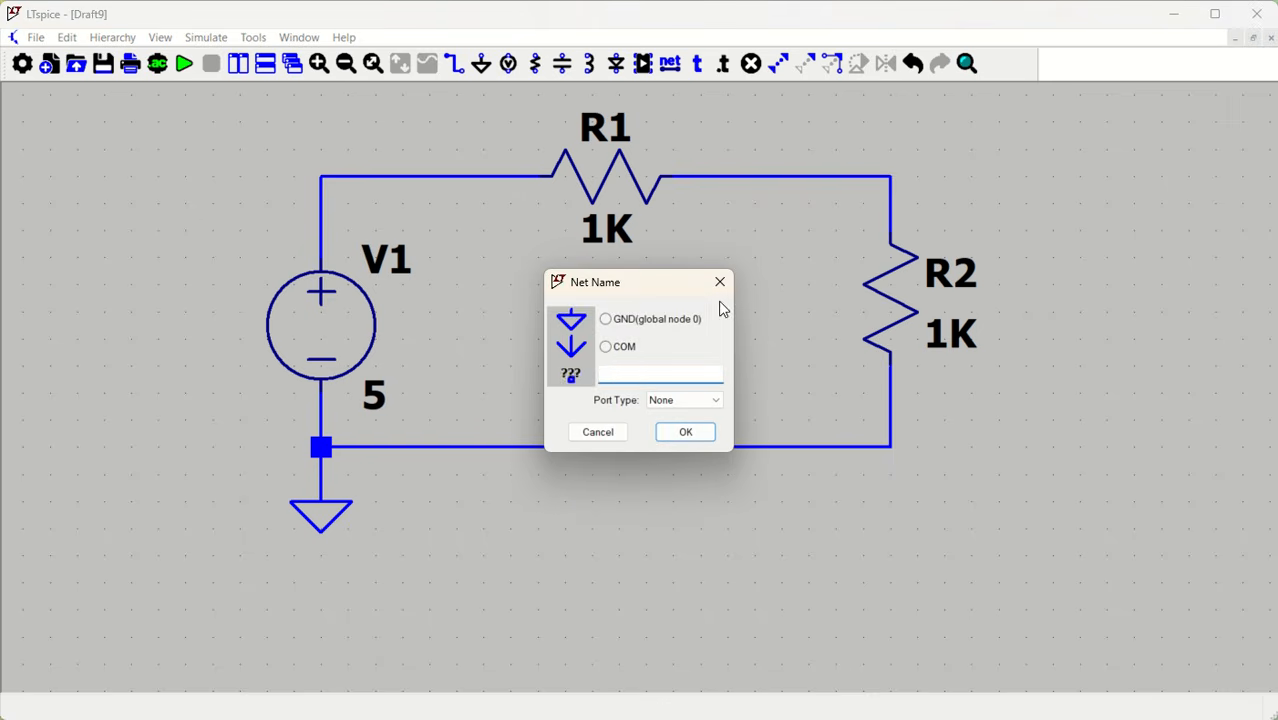
text(VIN)
key(Return)
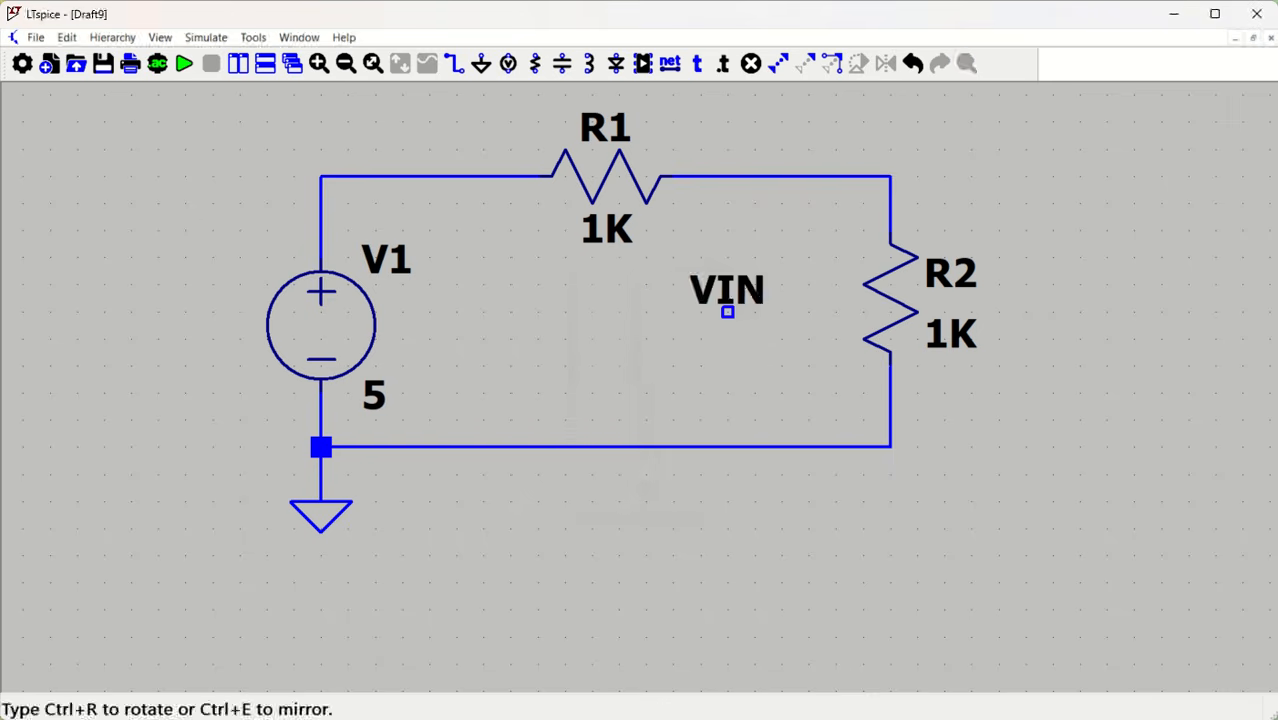
click(401, 176)
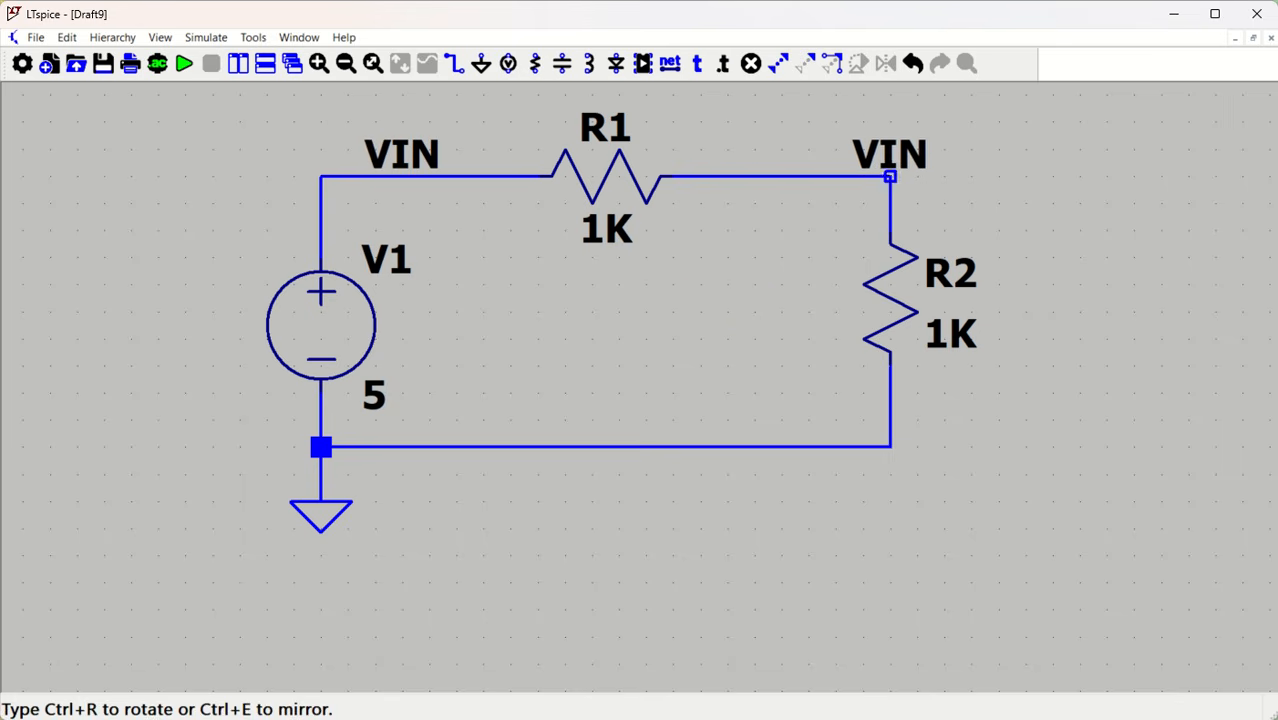
Add a net label on the wire between R1 and R2 and name it VOUT.
click(807, 176)
key(Escape)
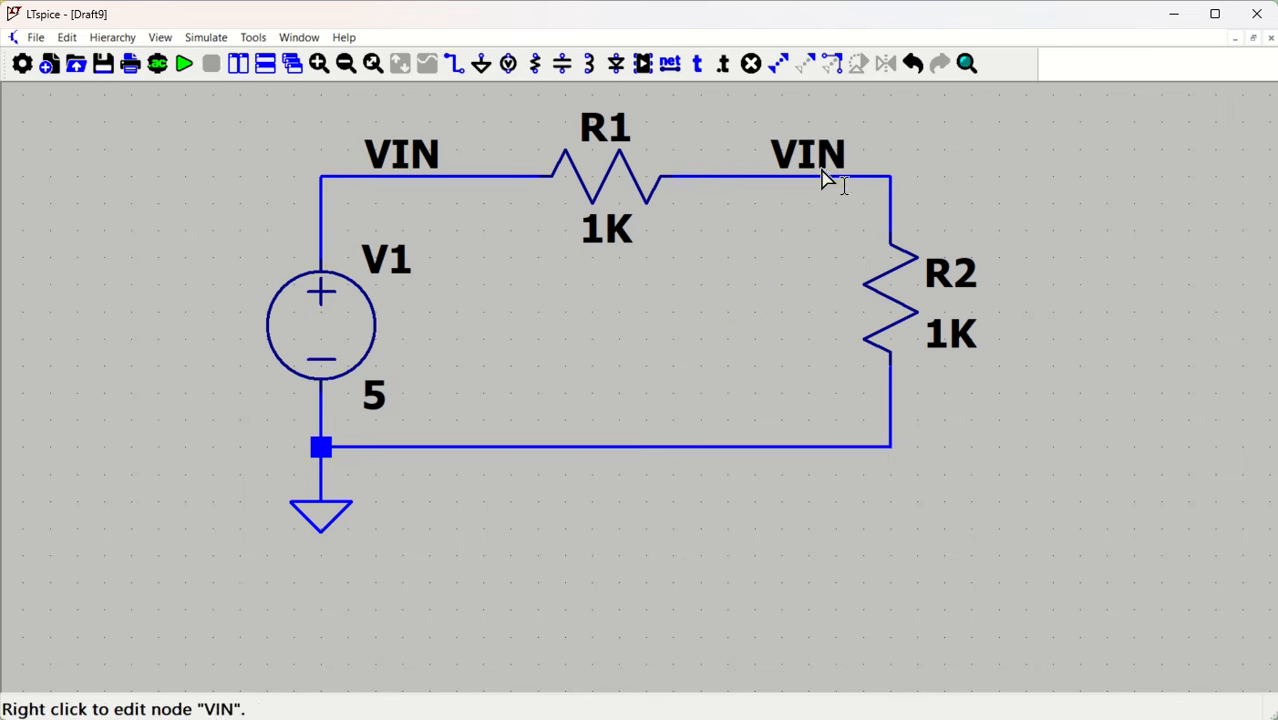
right_click(822, 166)
text(VOUT)
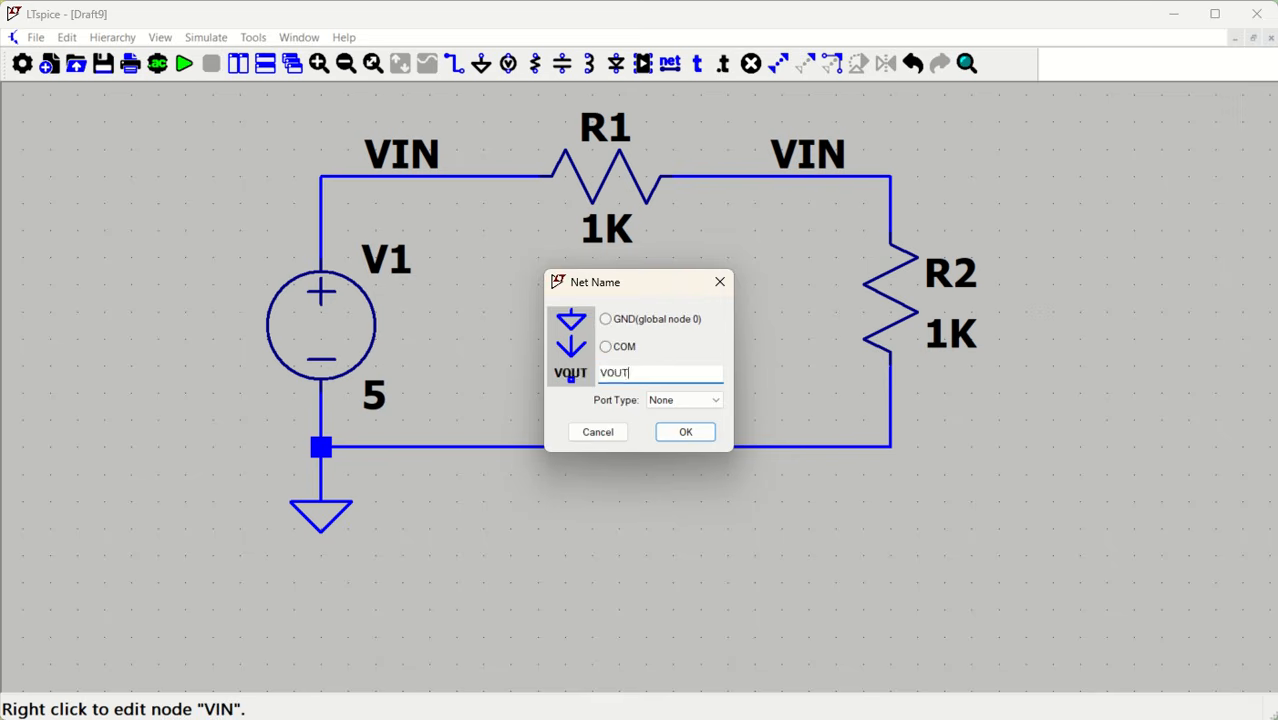
key(Return)
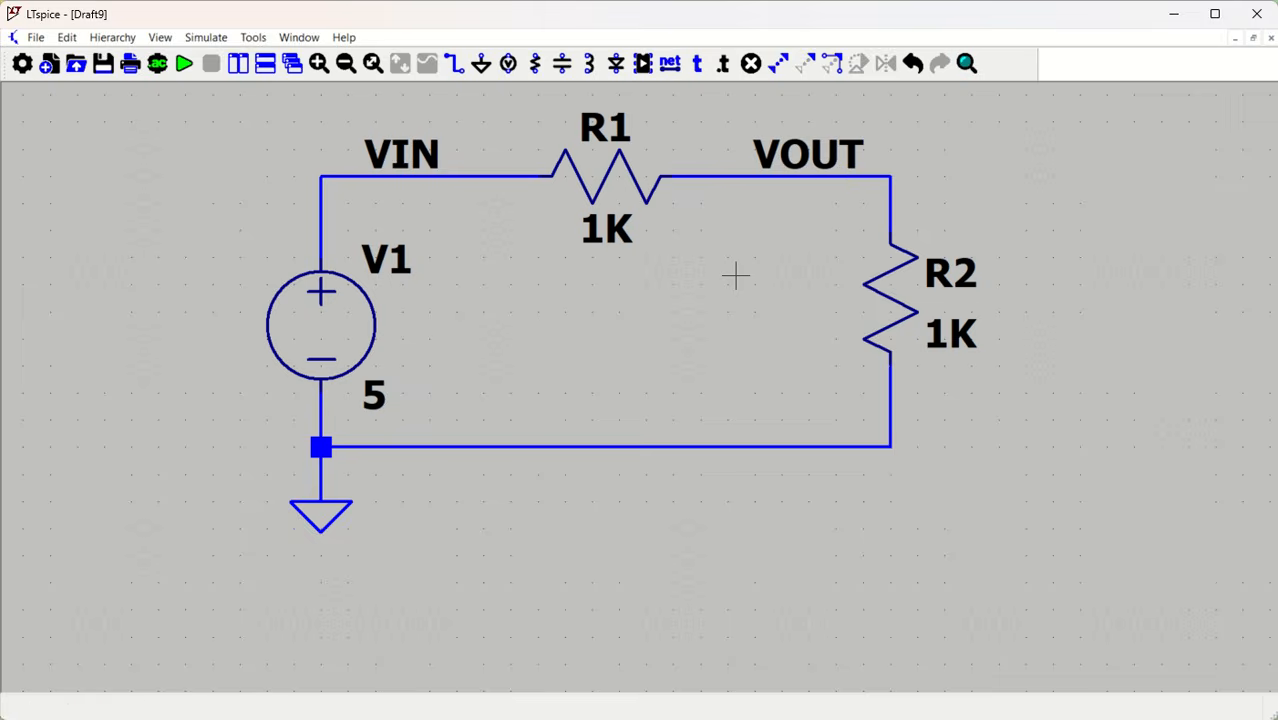
Configure and run a transient analysis with a stop time of 1m.
key(space)
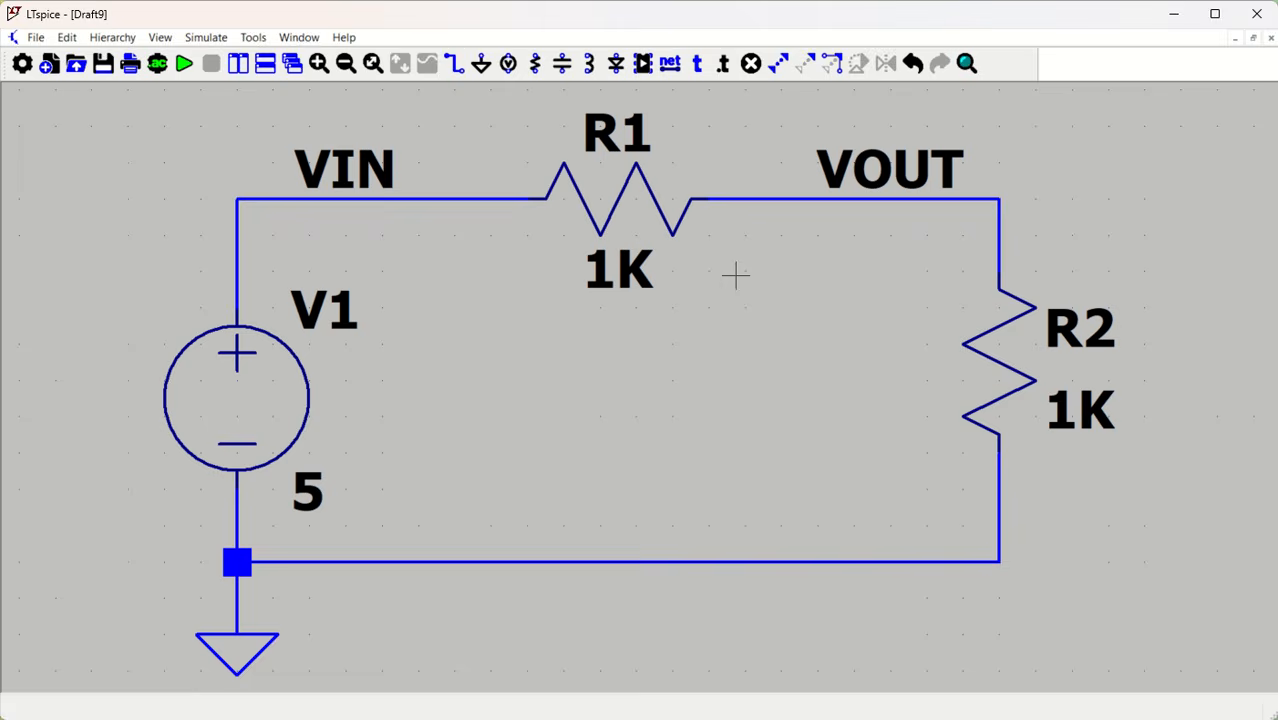
click(184, 64)
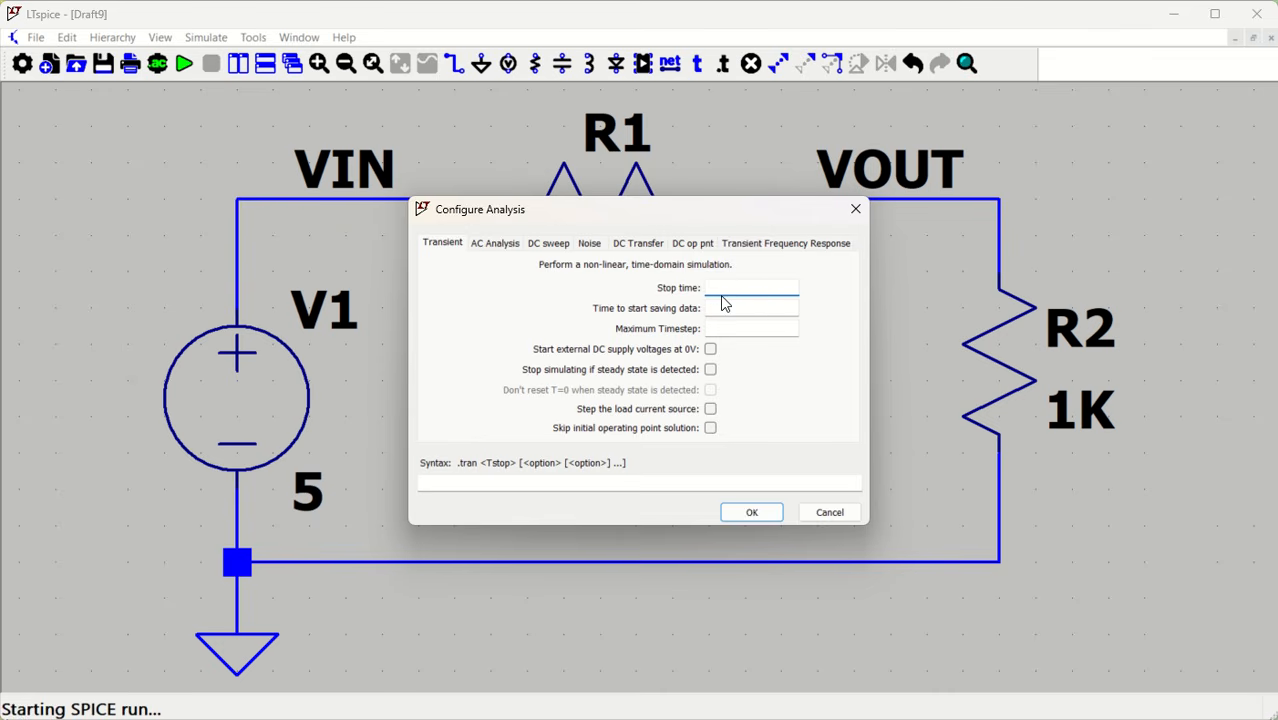
text(1m)
key(Return)
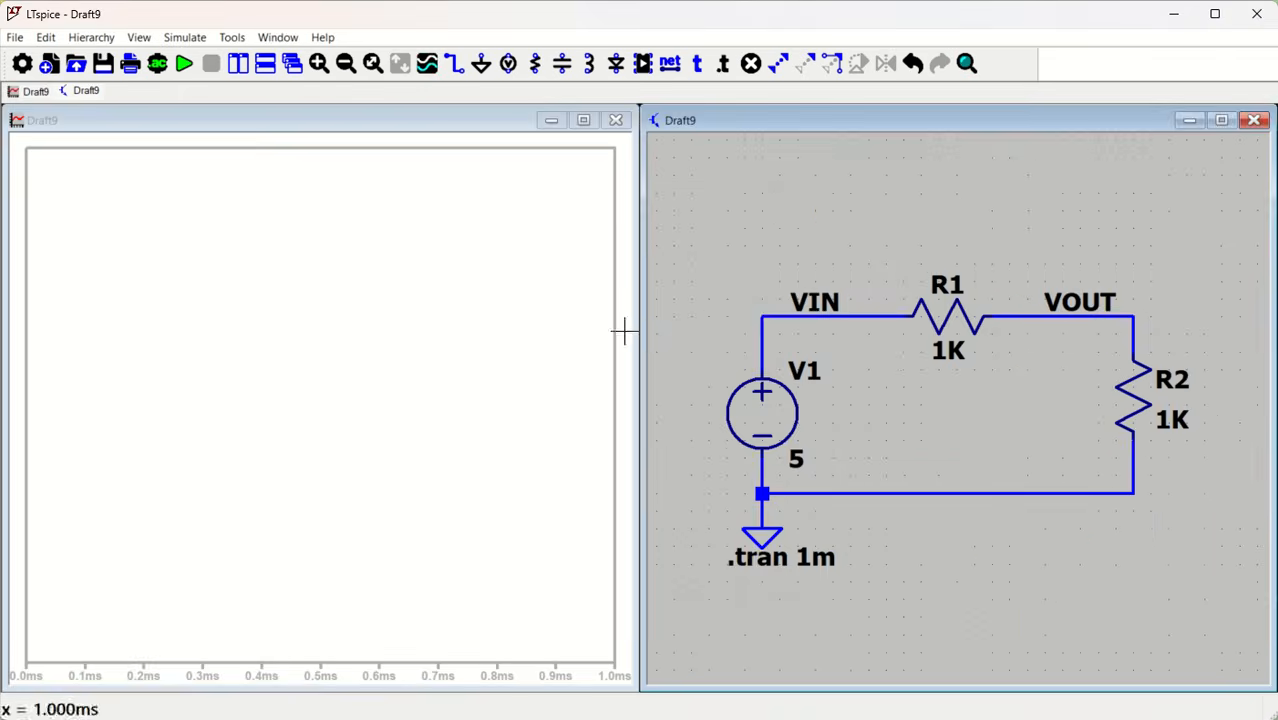
Tile the schematic and waveform windows side by side and plot the VIN and VOUT voltages.
click(238, 63)
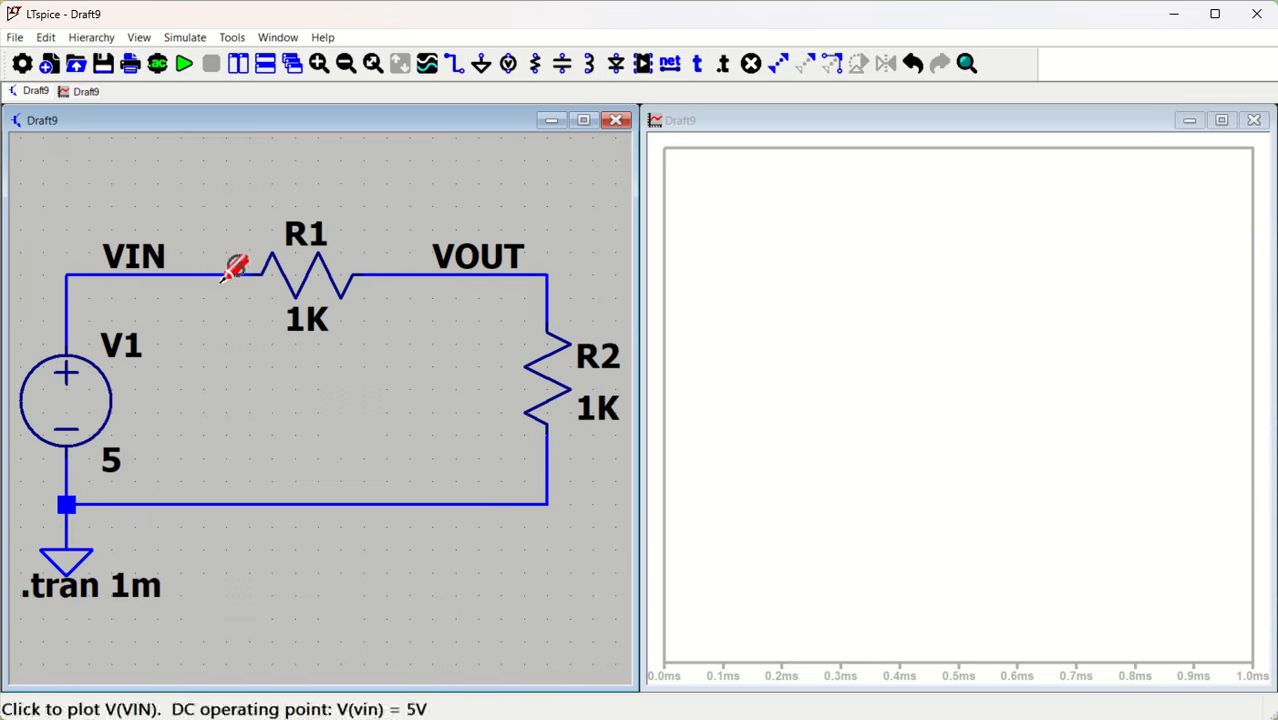
click(203, 272)
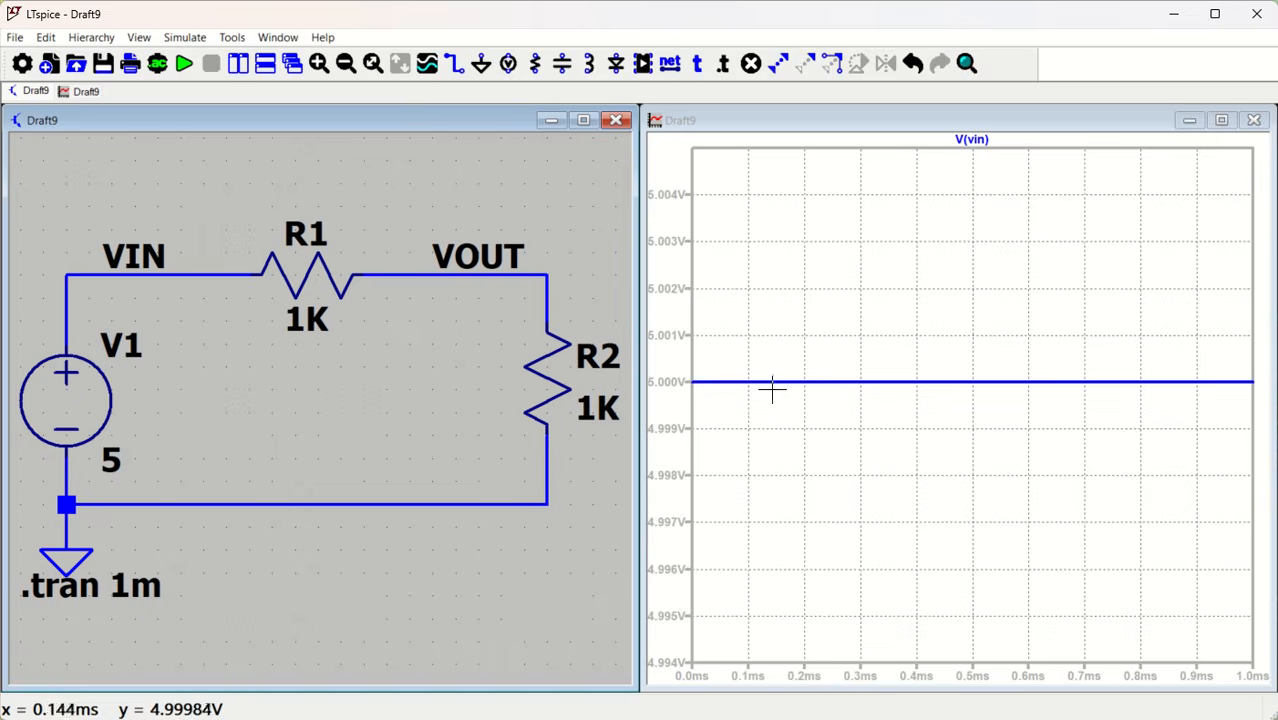
click(546, 274)
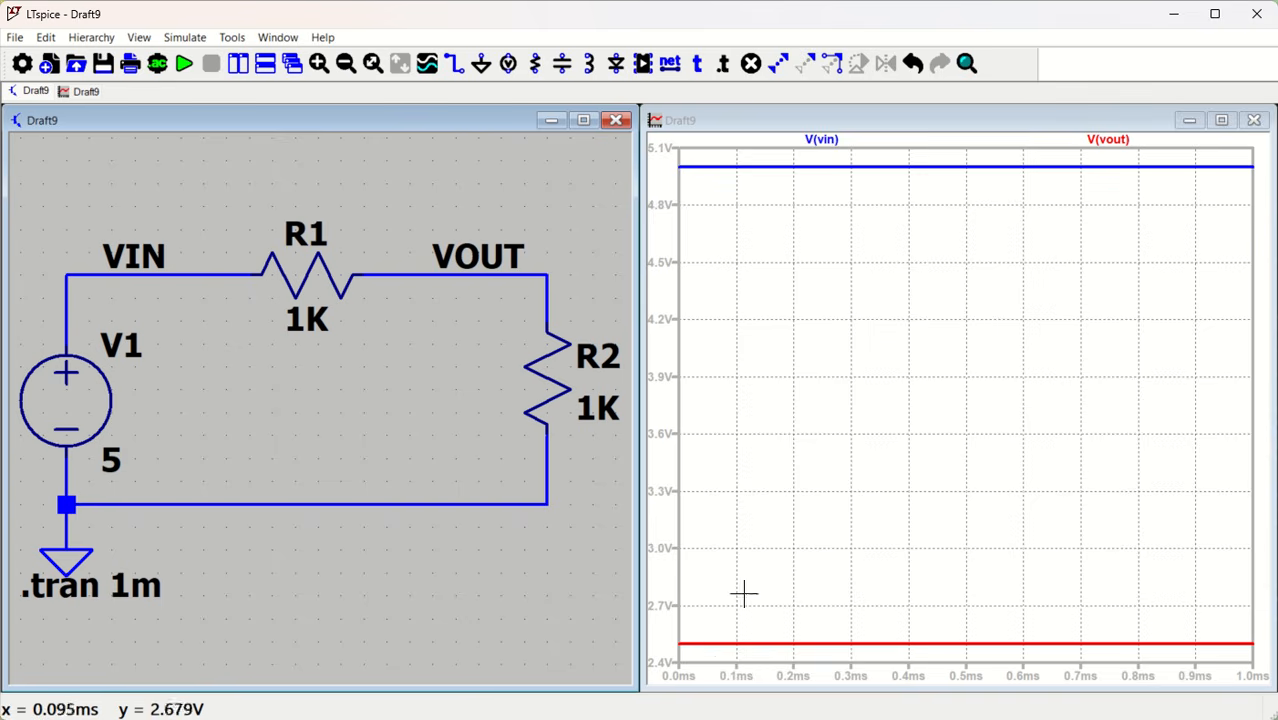
click(816, 485)
click(463, 591)
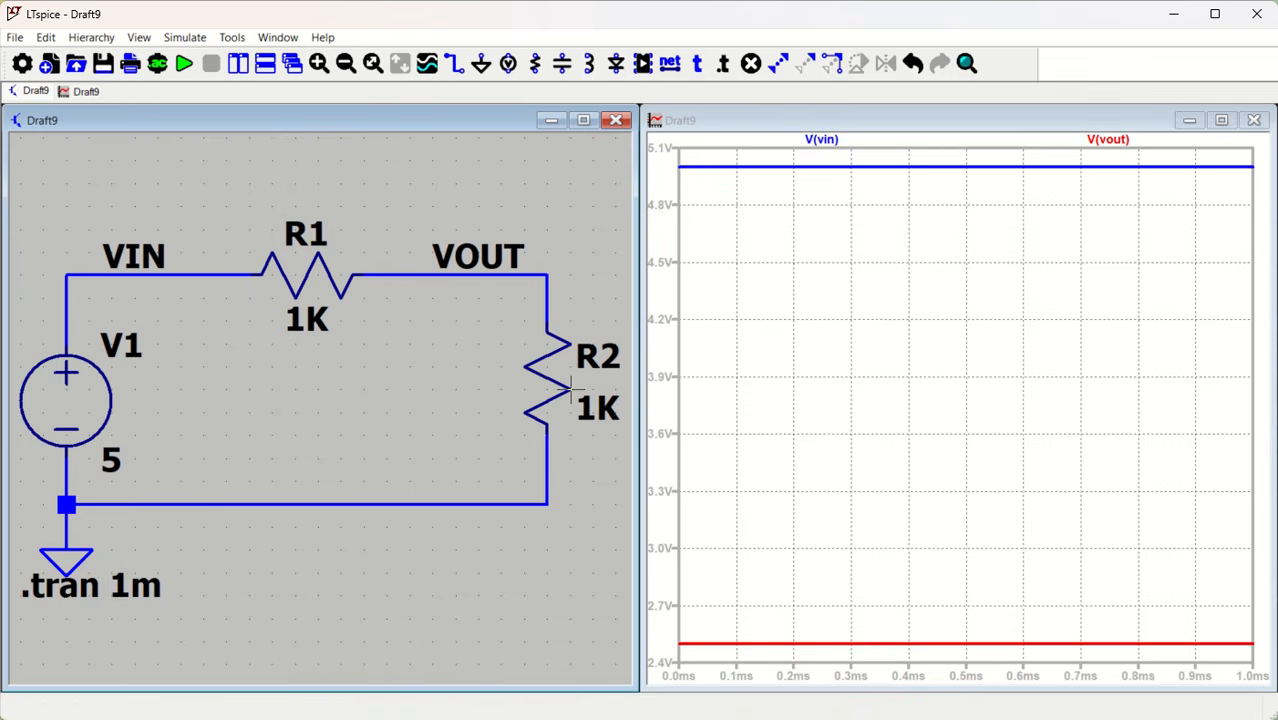
Close the waveform window and maximize the schematic.
scroll(444, 369, down, 1)
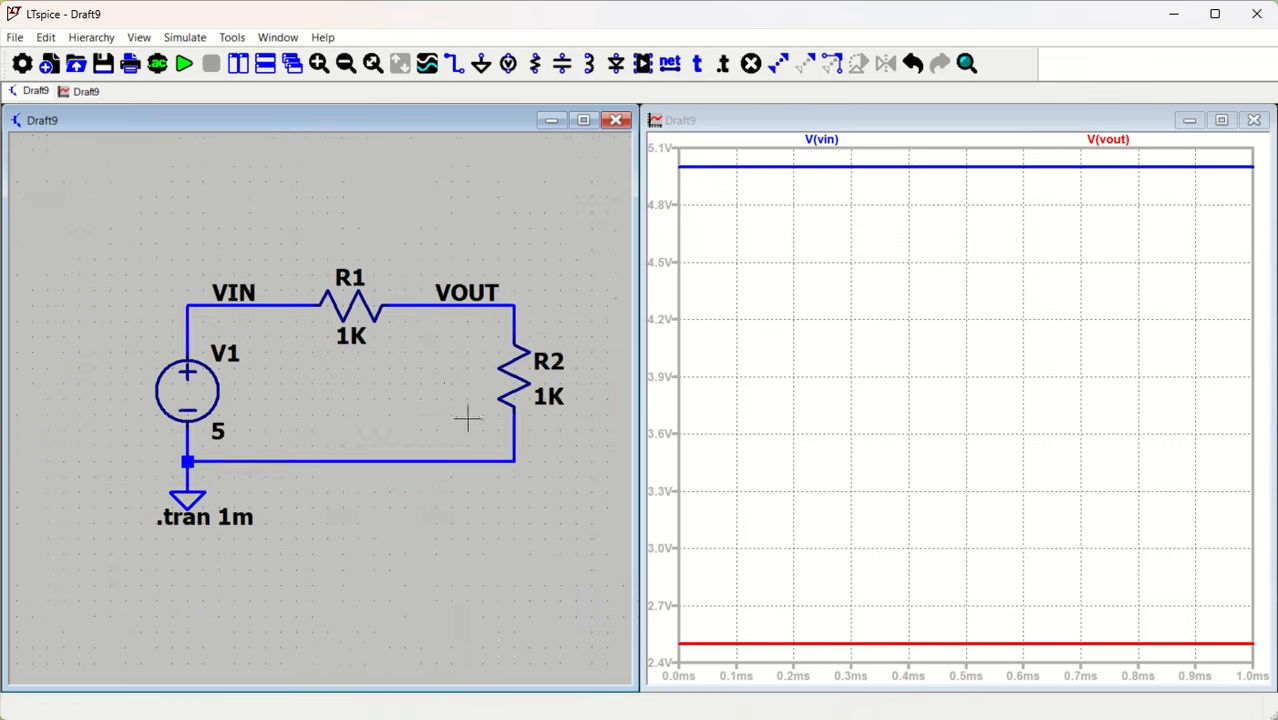
drag(443, 396, 342, 358)
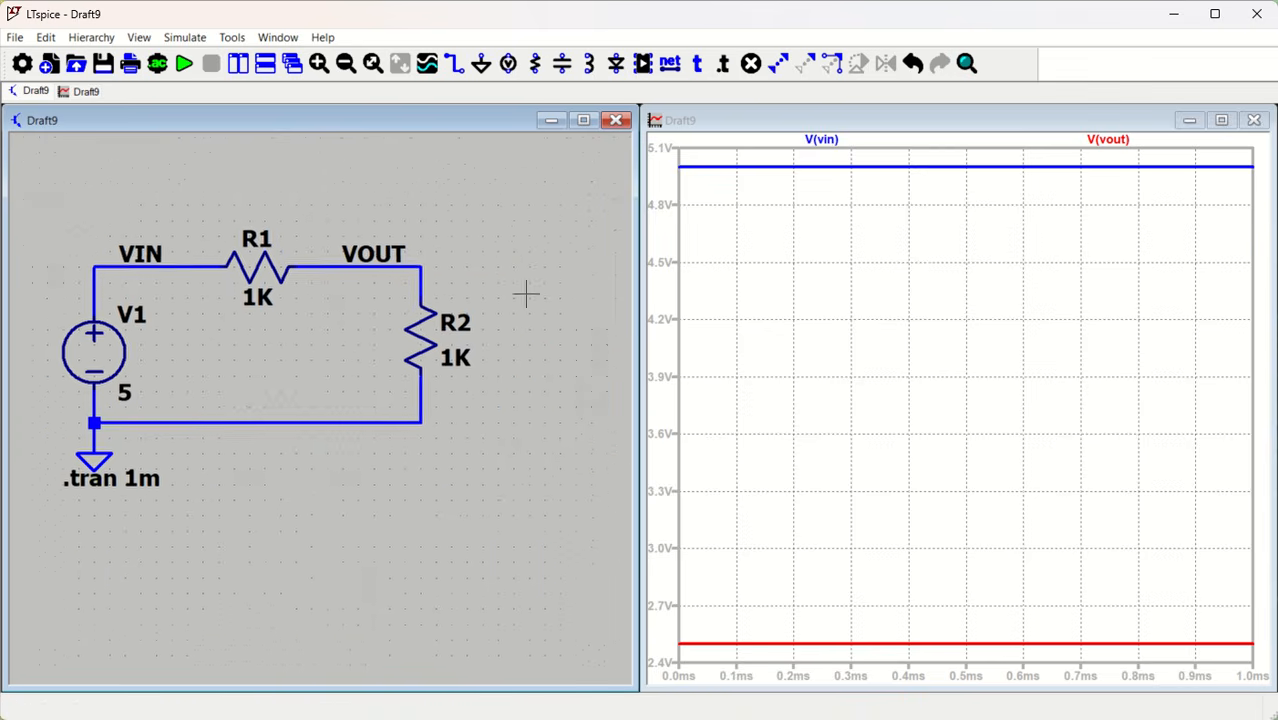
click(1254, 120)
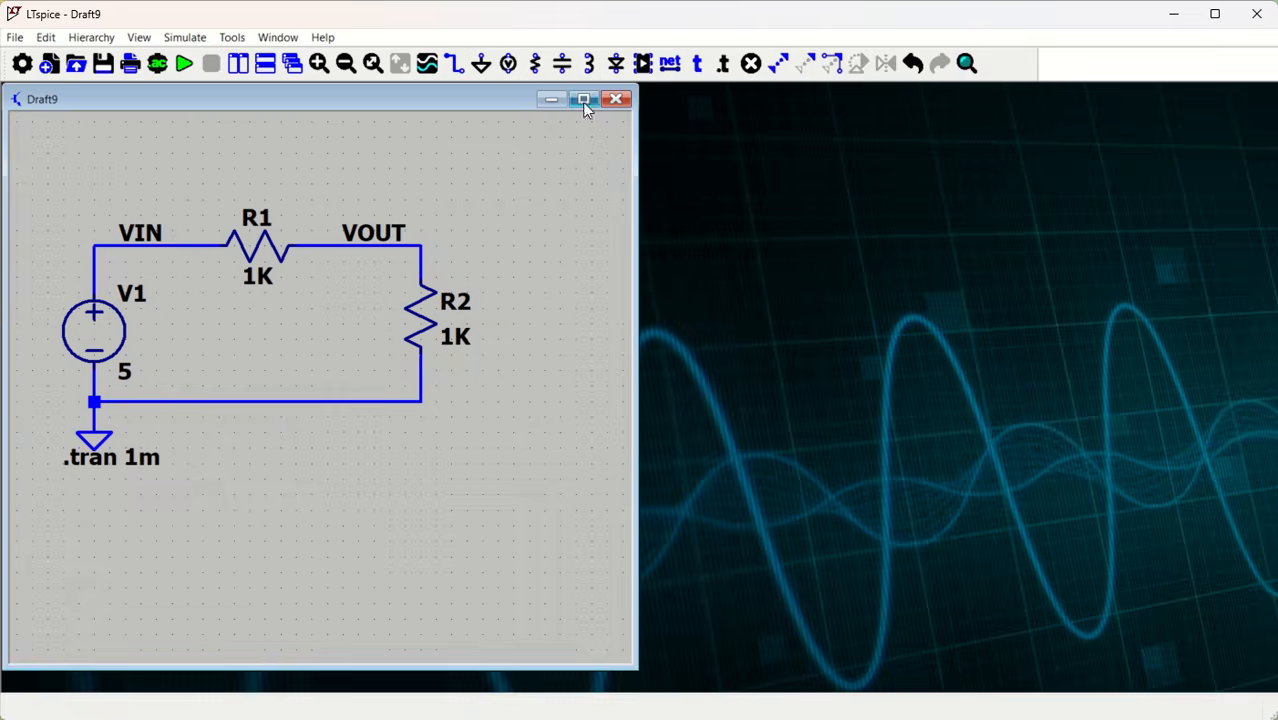
click(584, 101)
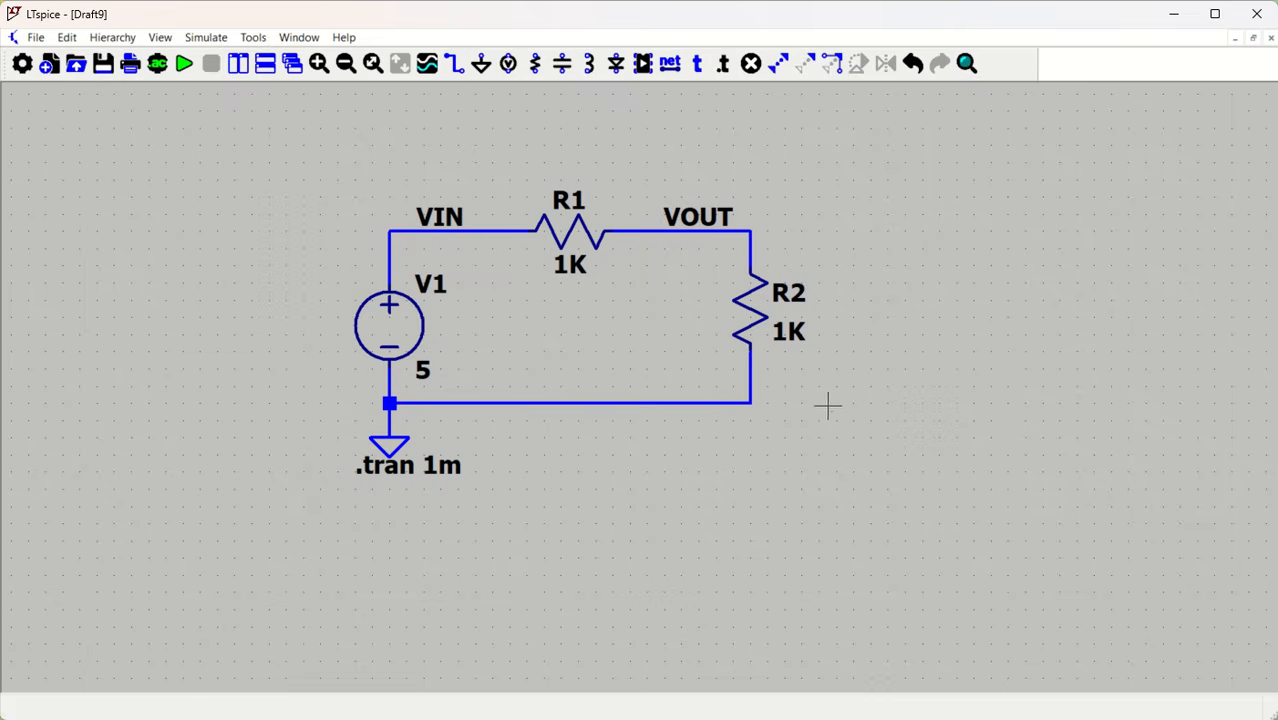
Append the temperature coefficient tc = 0.0001 to R2's 1K resistance value.
right_click(755, 316)
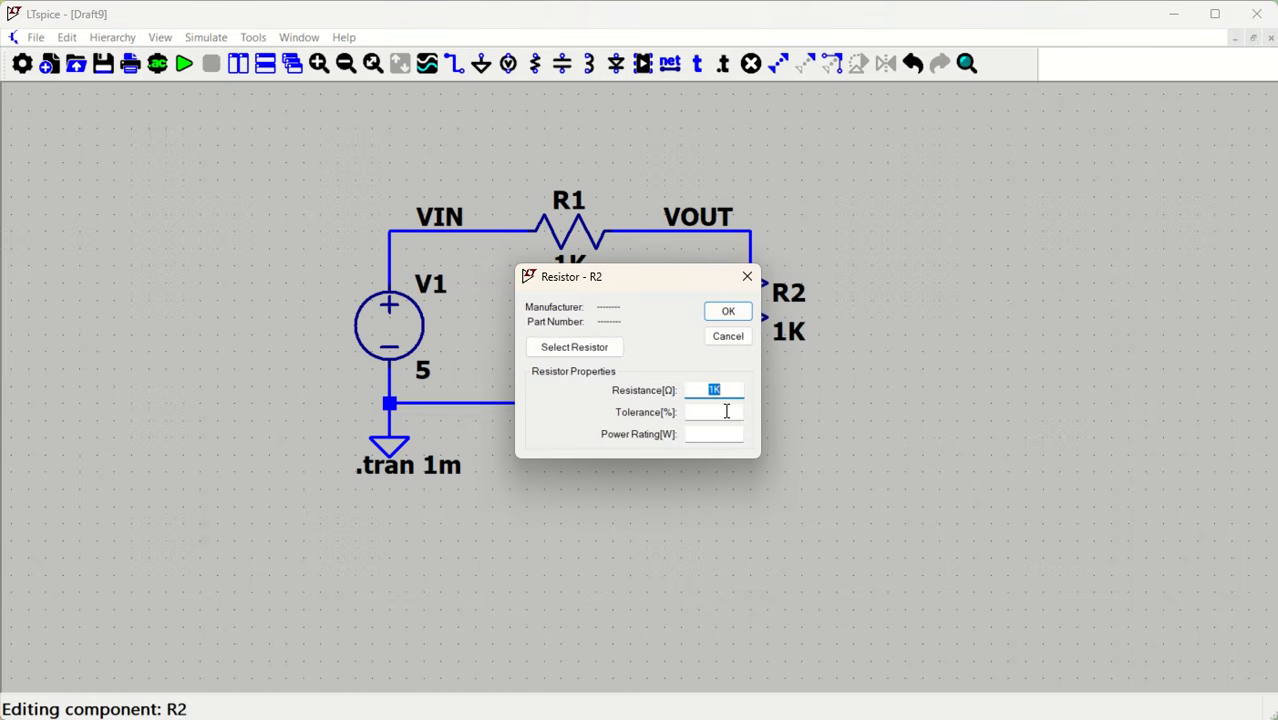
click(729, 389)
text(tc = 0.0001)
click(727, 312)
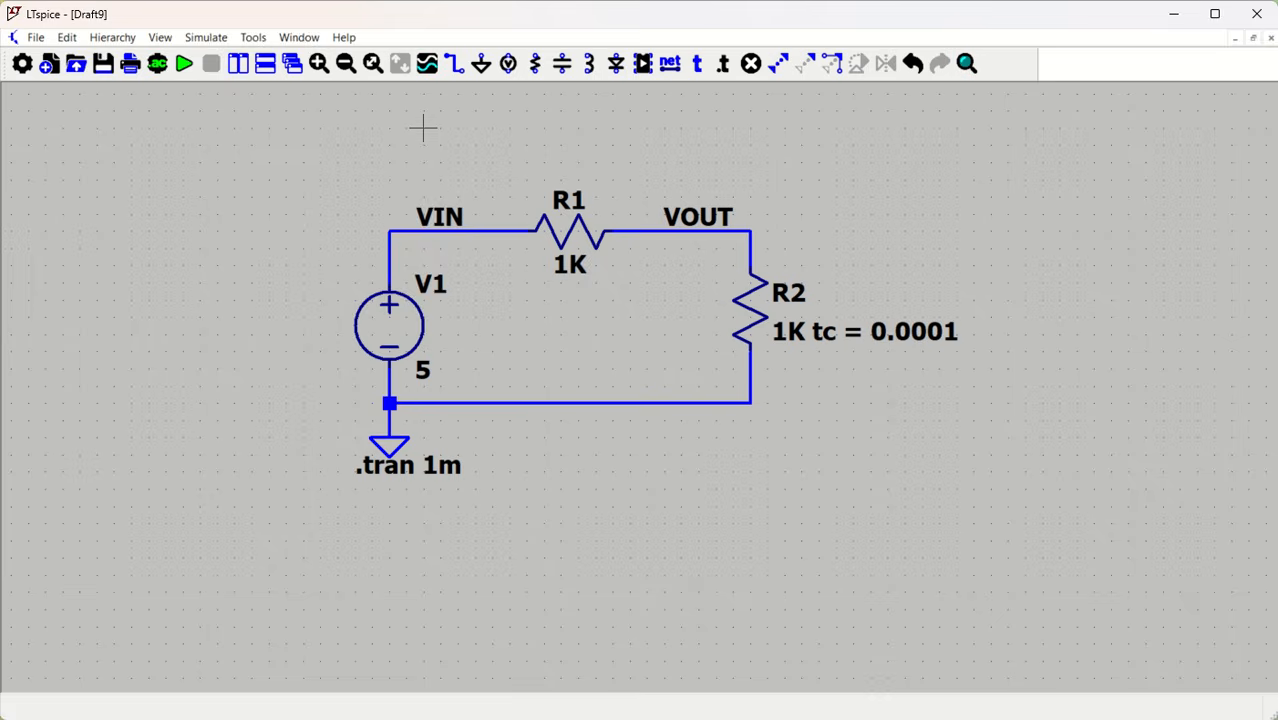
Add the comment text "tc = 100ppm" to the schematic above the VIN label.
key(t)
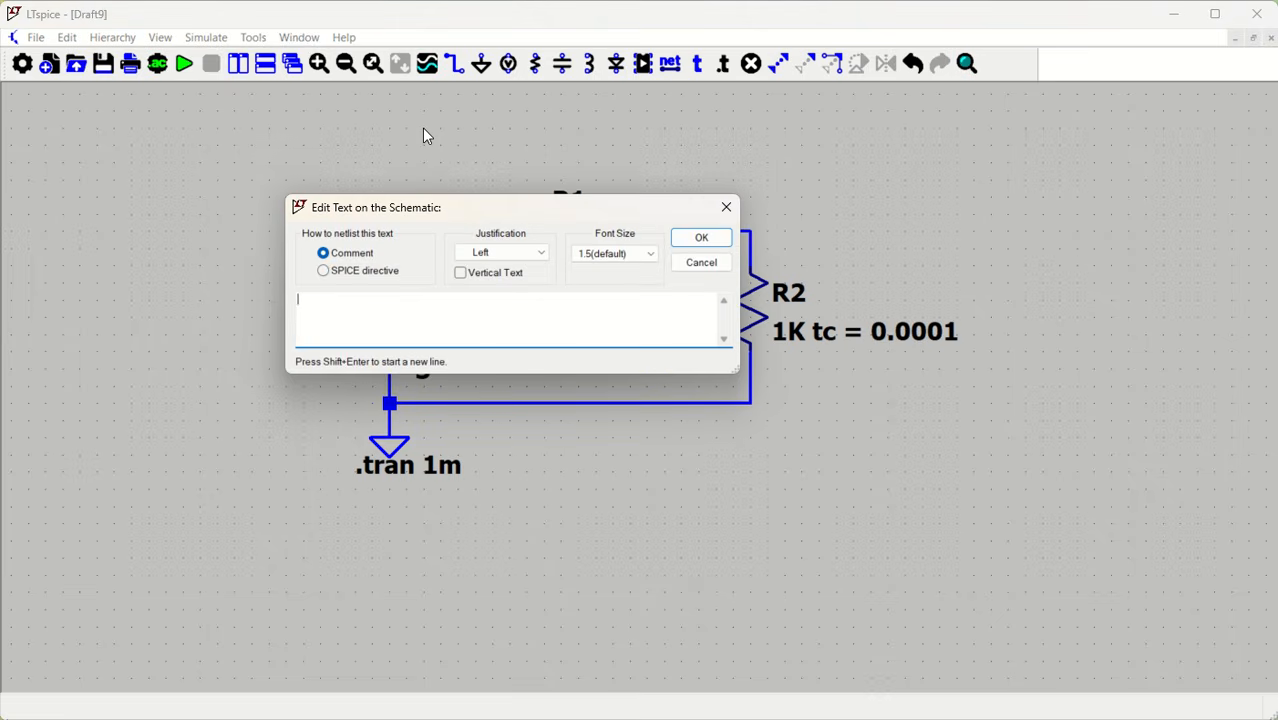
text(tc = 100ppm)
key(Return)
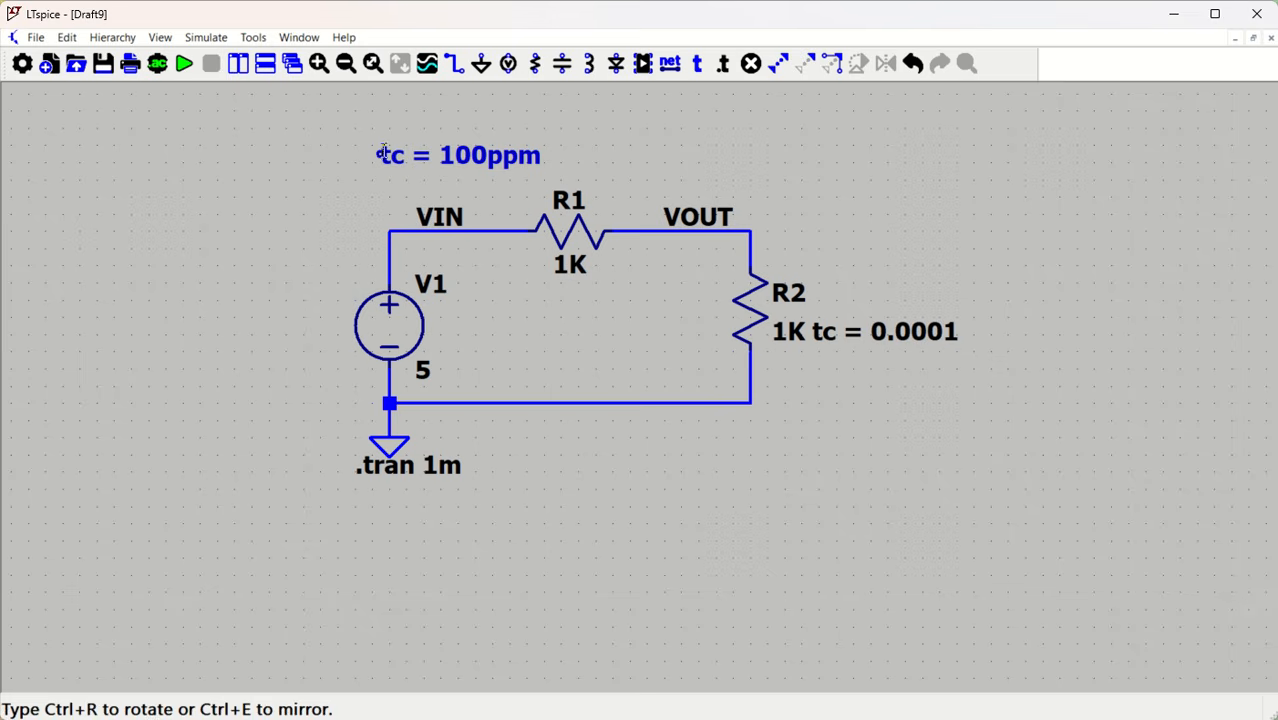
click(384, 152)
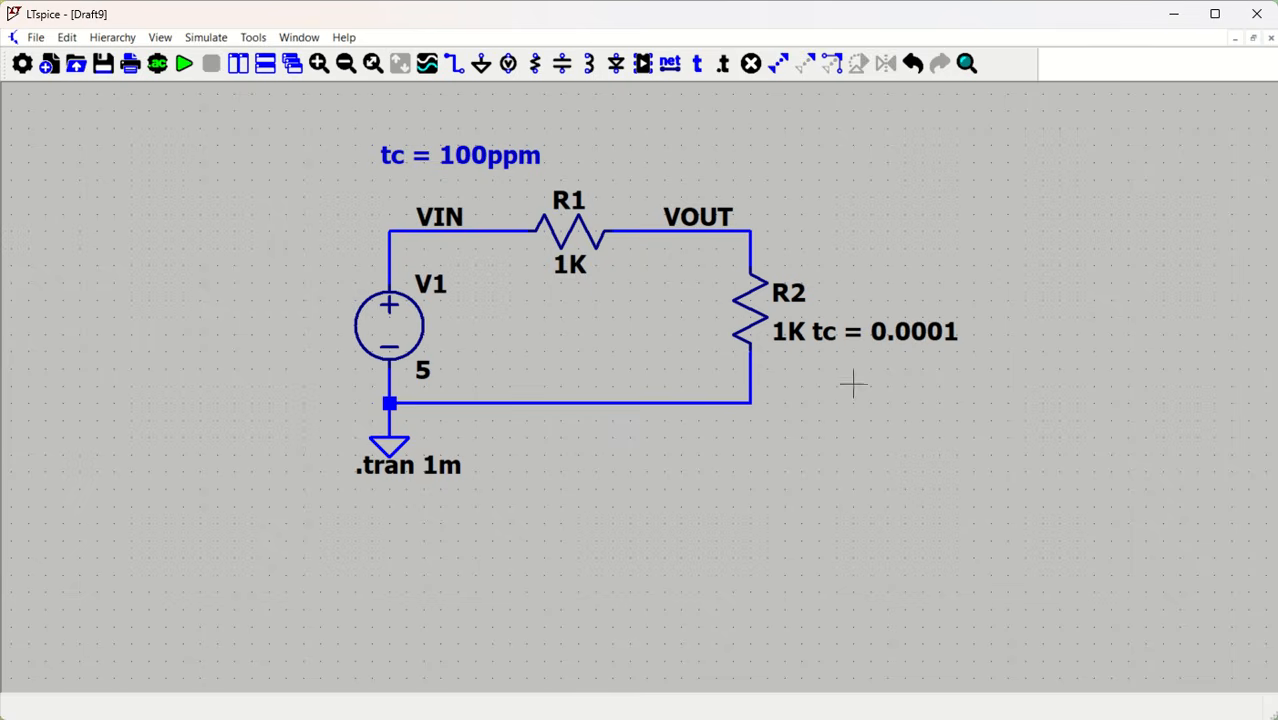
Run the simulation to inspect the VOUT trace, and return to the maximized schematic.
click(184, 64)
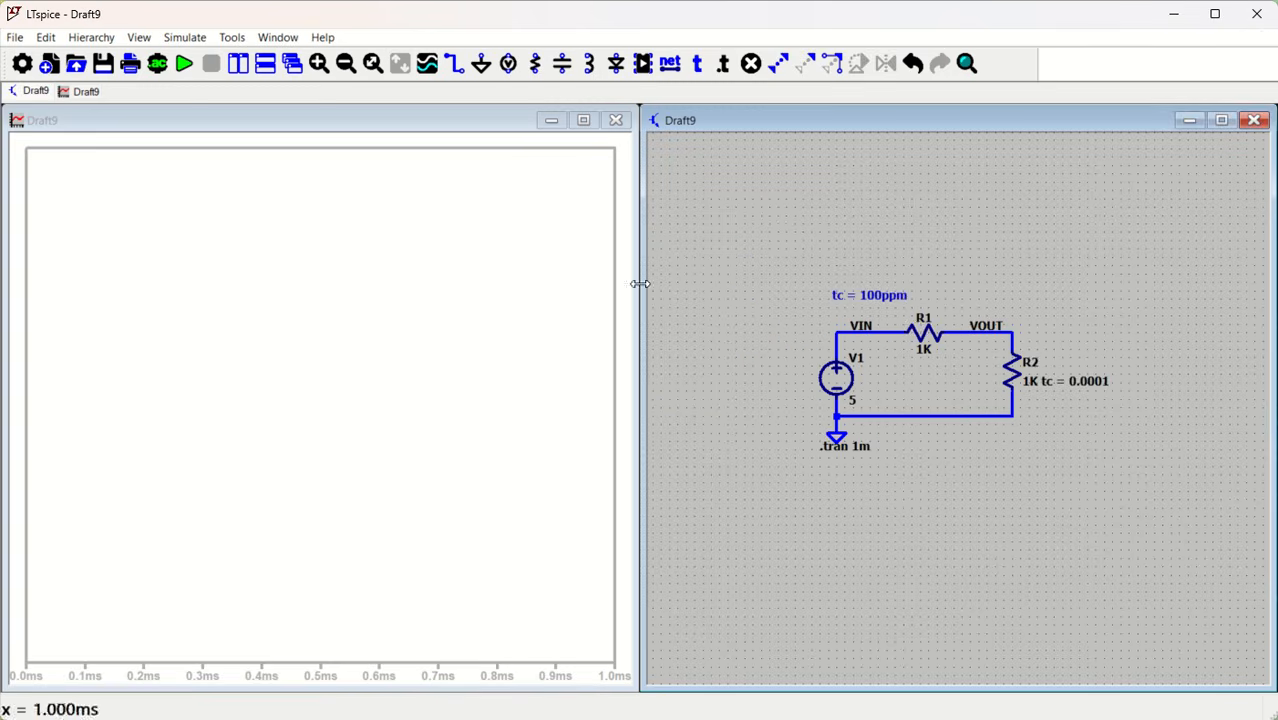
click(1012, 326)
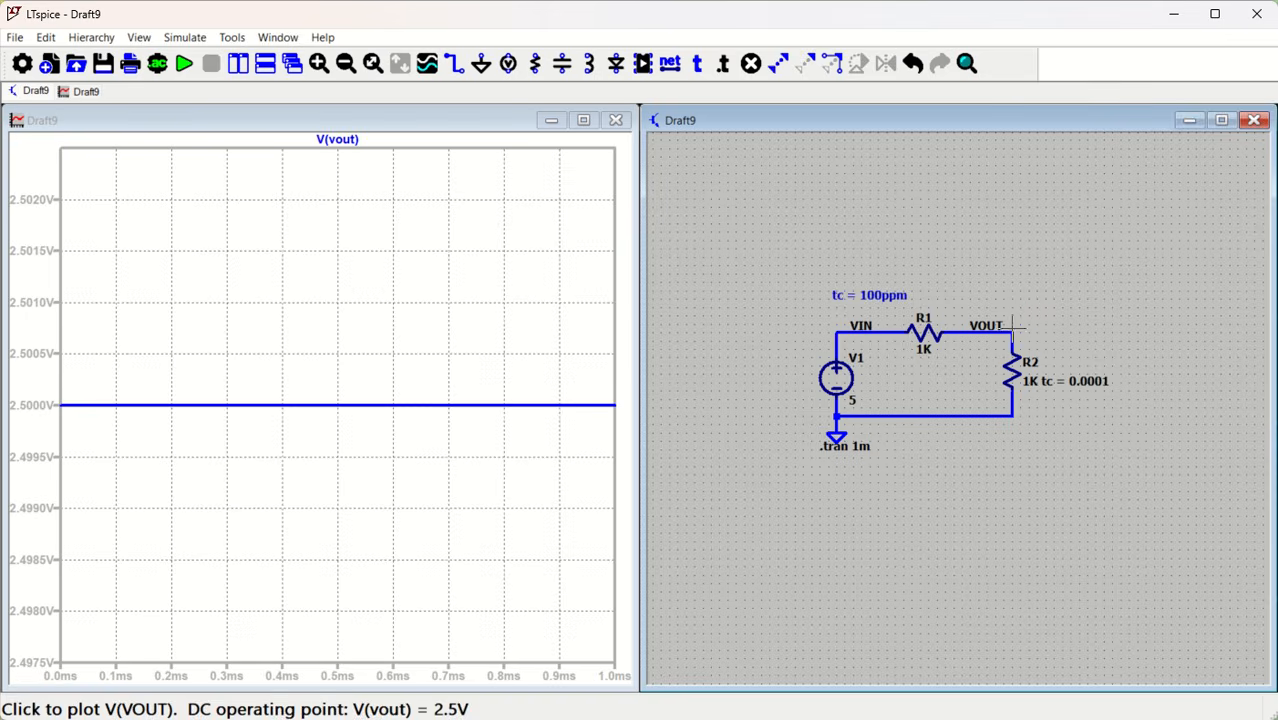
click(615, 121)
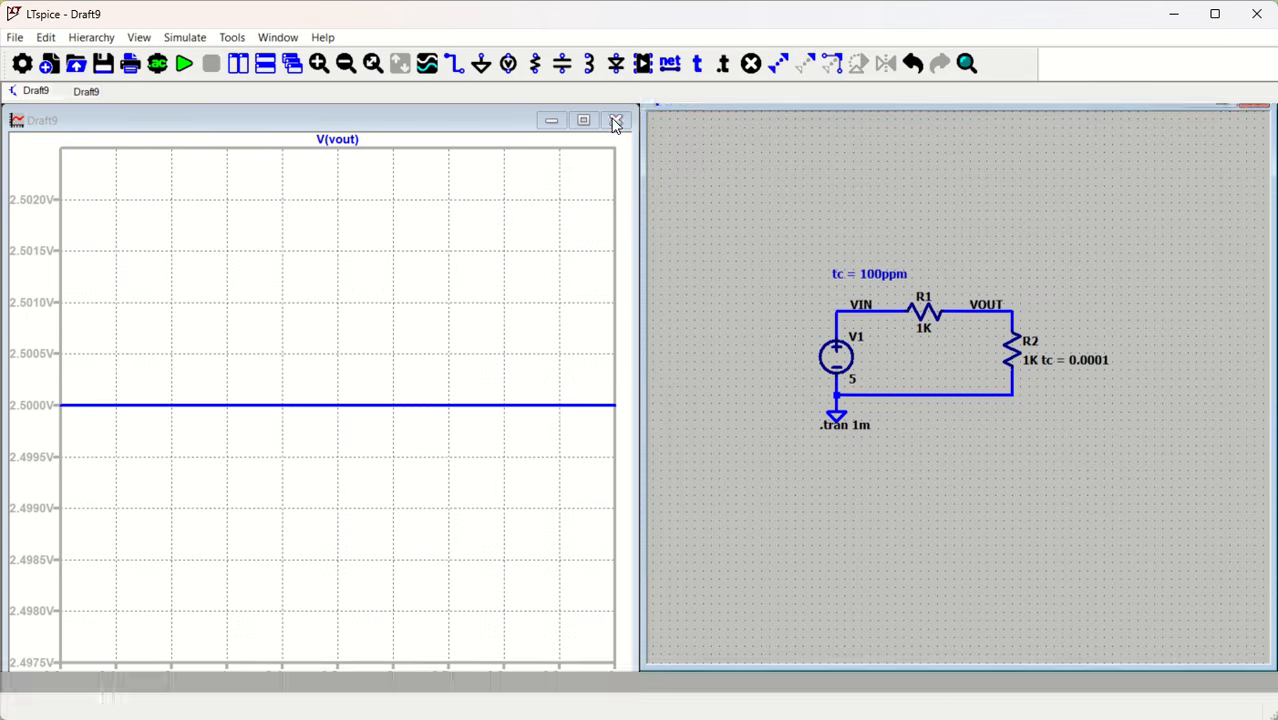
click(1221, 100)
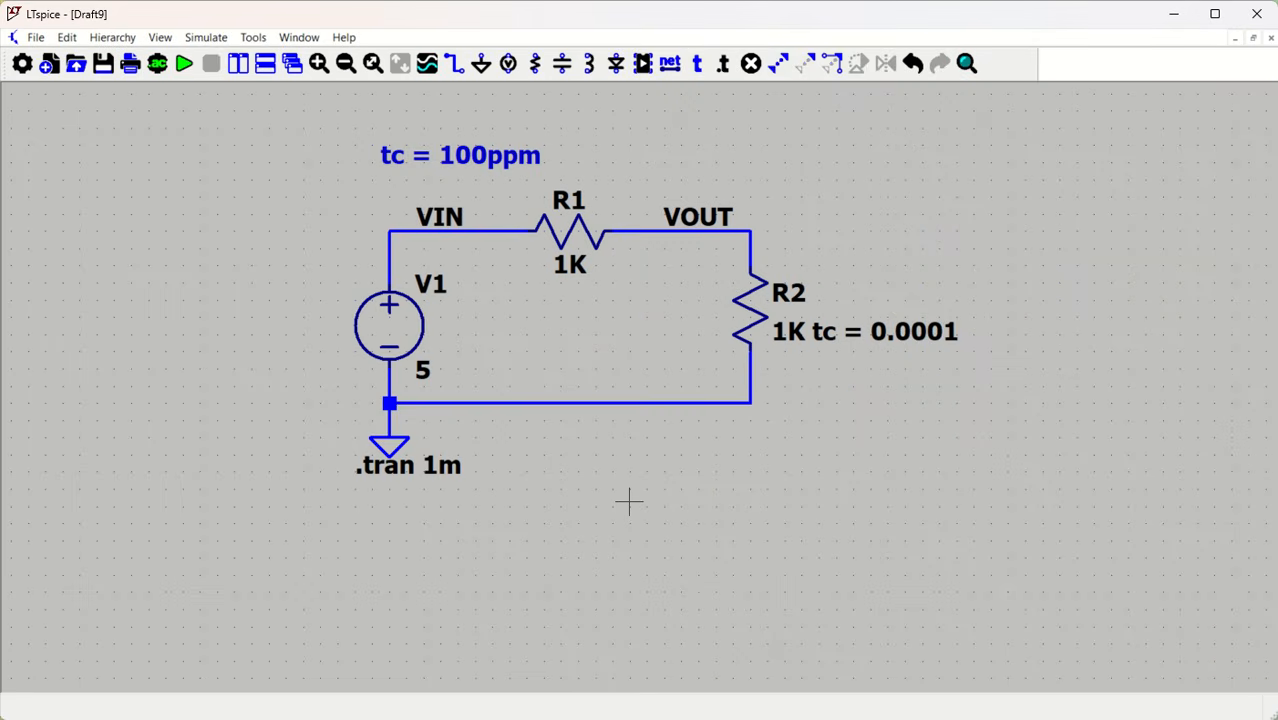
Place the SPICE directive ".step temp list -25 27 125" below the .tran 1m directive.
key(s)
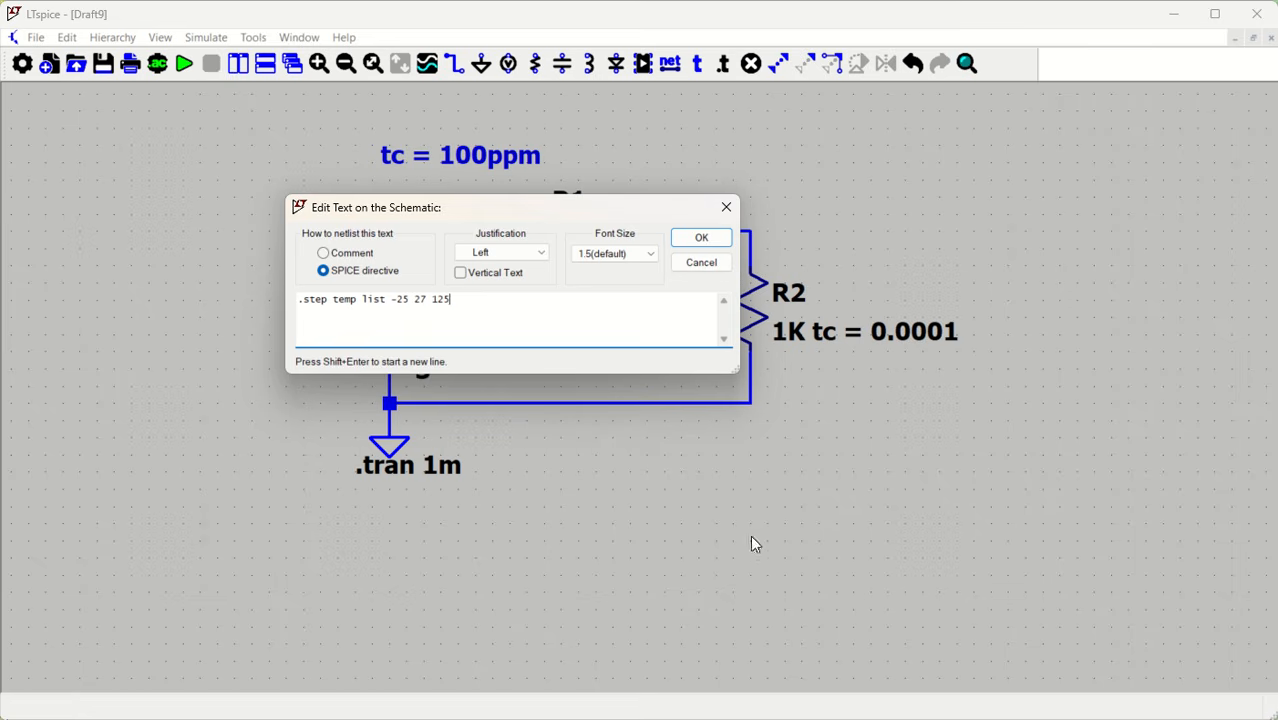
click(701, 238)
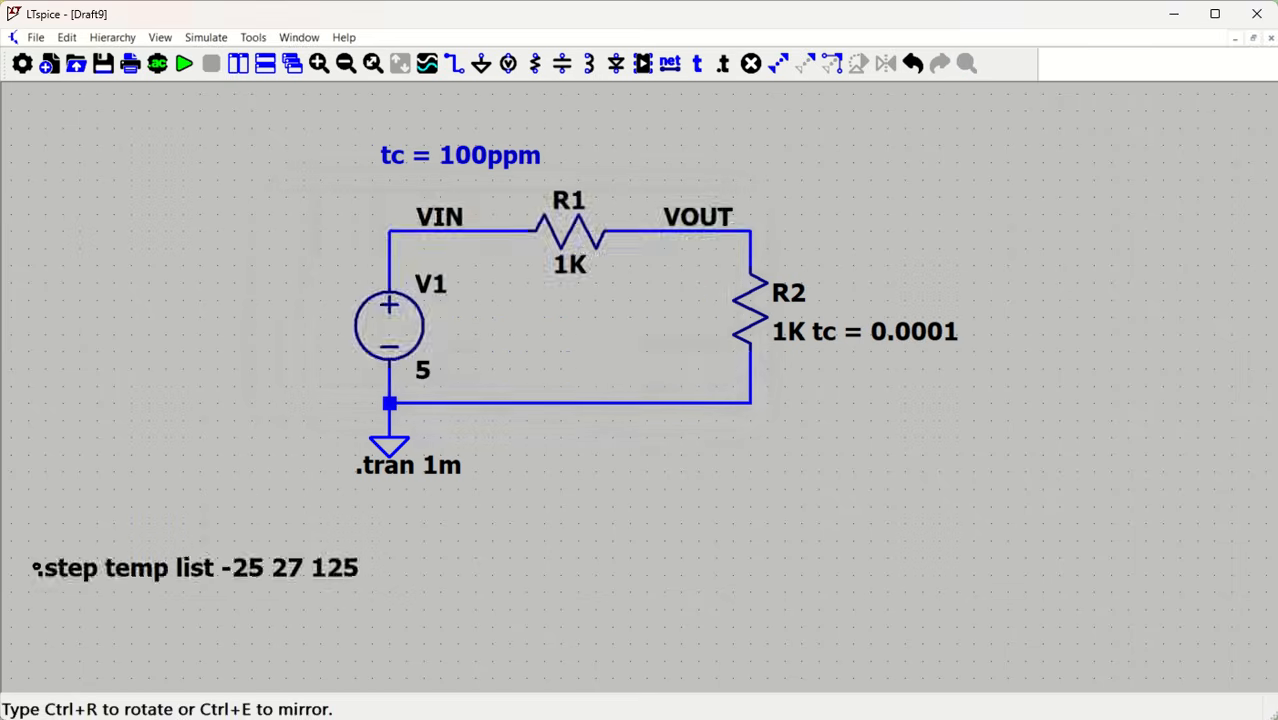
click(391, 509)
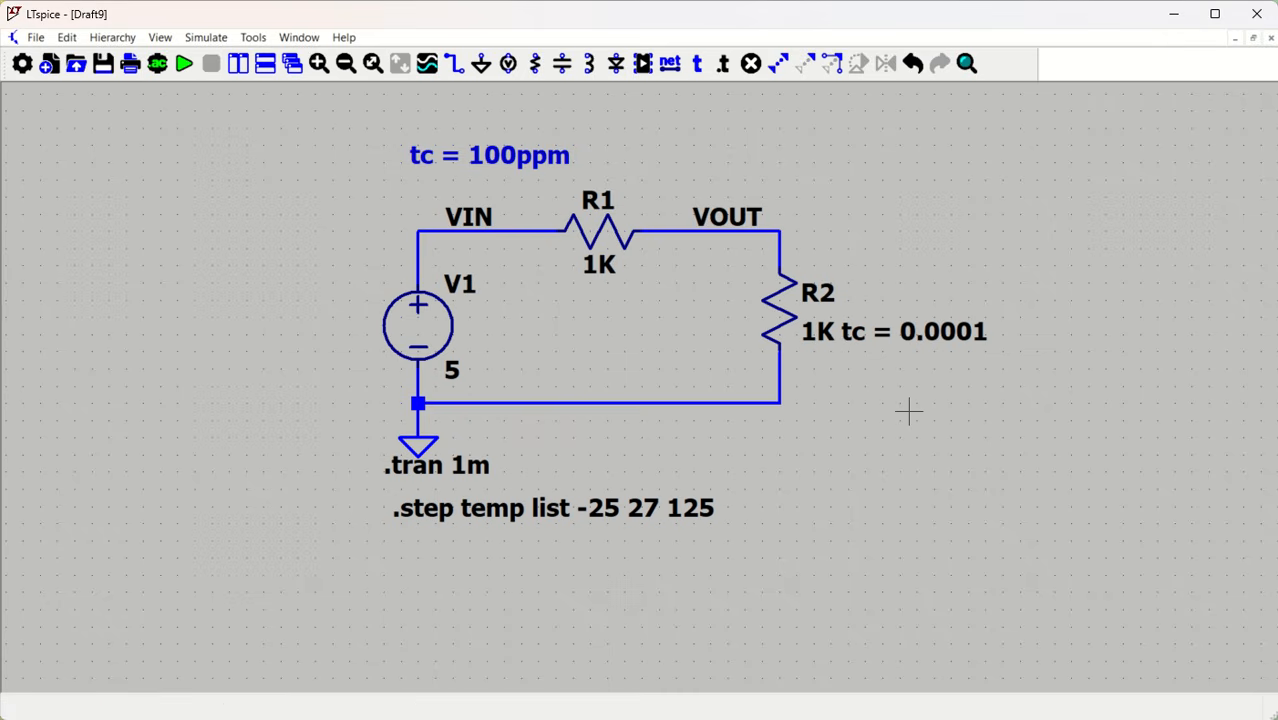
Run the temperature-stepped simulation and plot VOUT with the schematic and waveform windows side by side.
key(space)
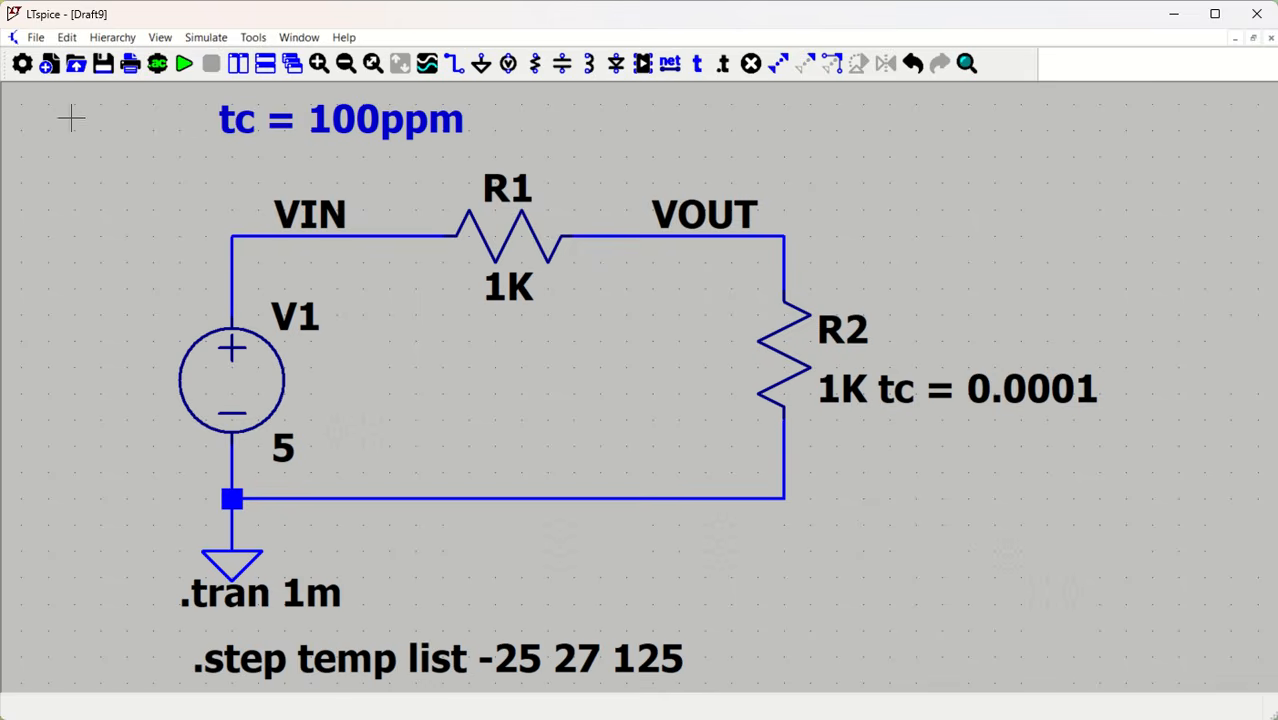
click(184, 64)
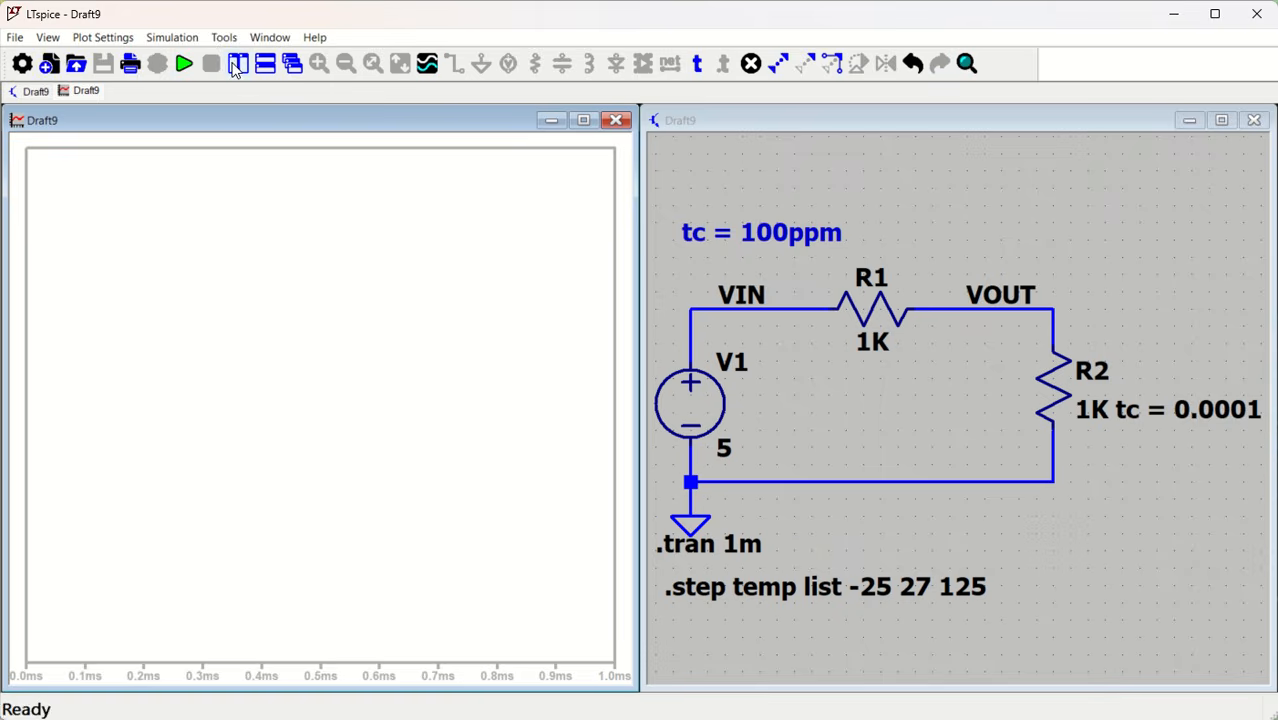
click(827, 240)
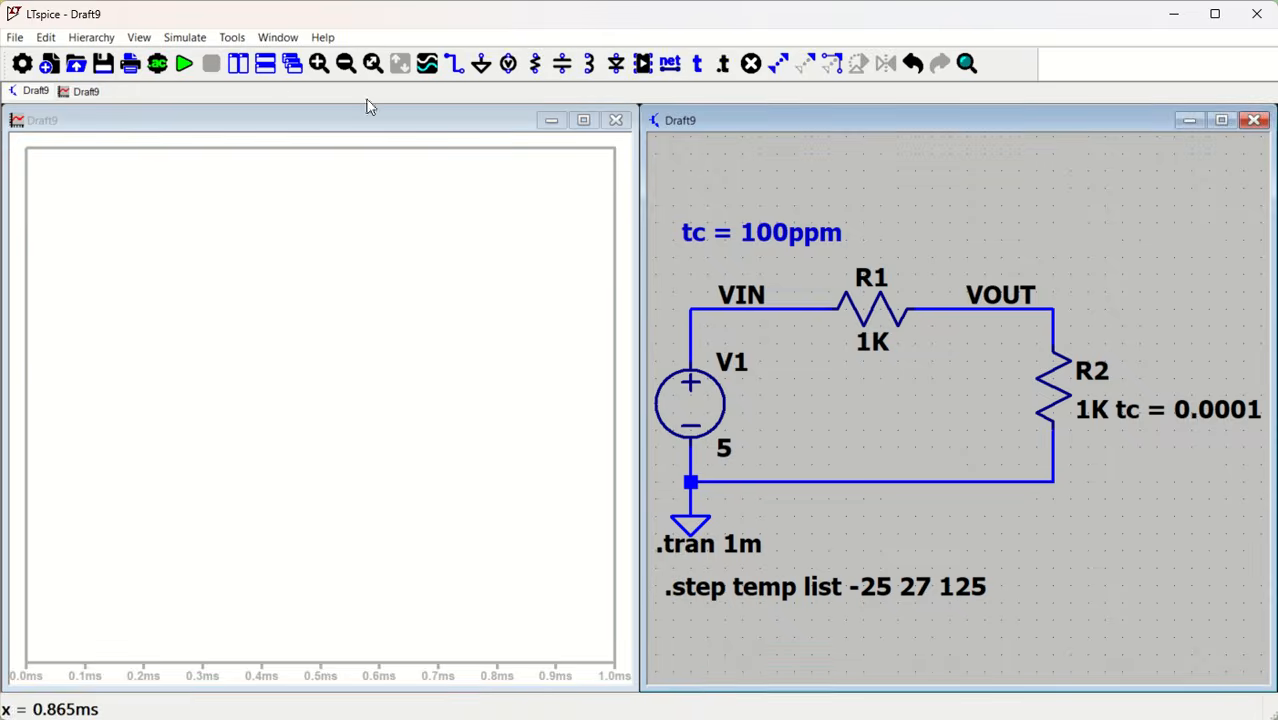
click(238, 63)
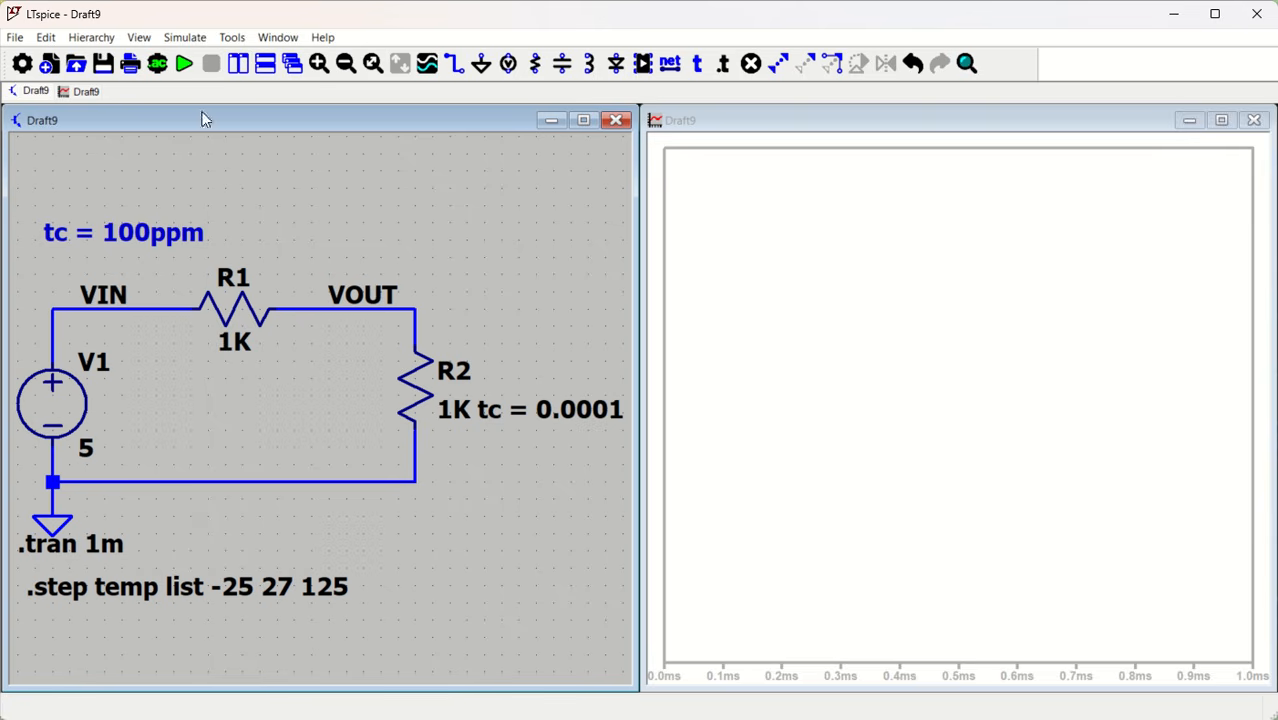
click(416, 305)
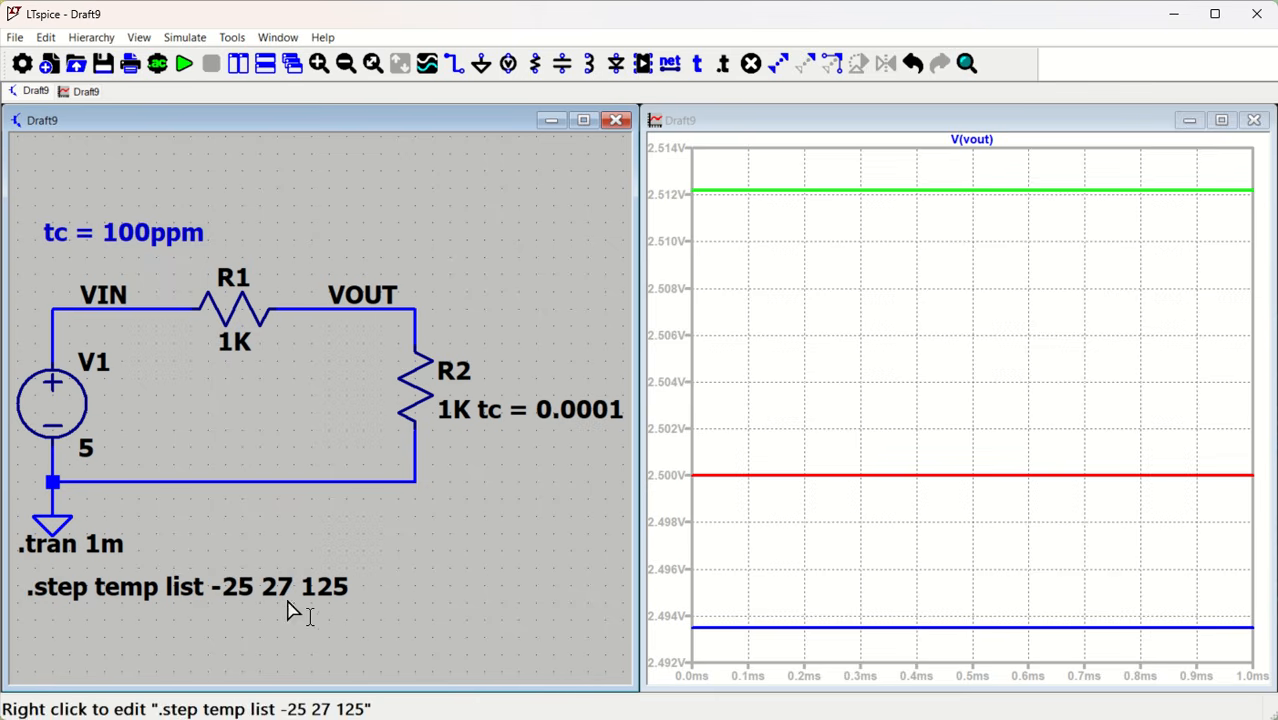
Annotate the VOUT plot with the temperature steps, placing the legend between the upper and middle traces.
click(916, 311)
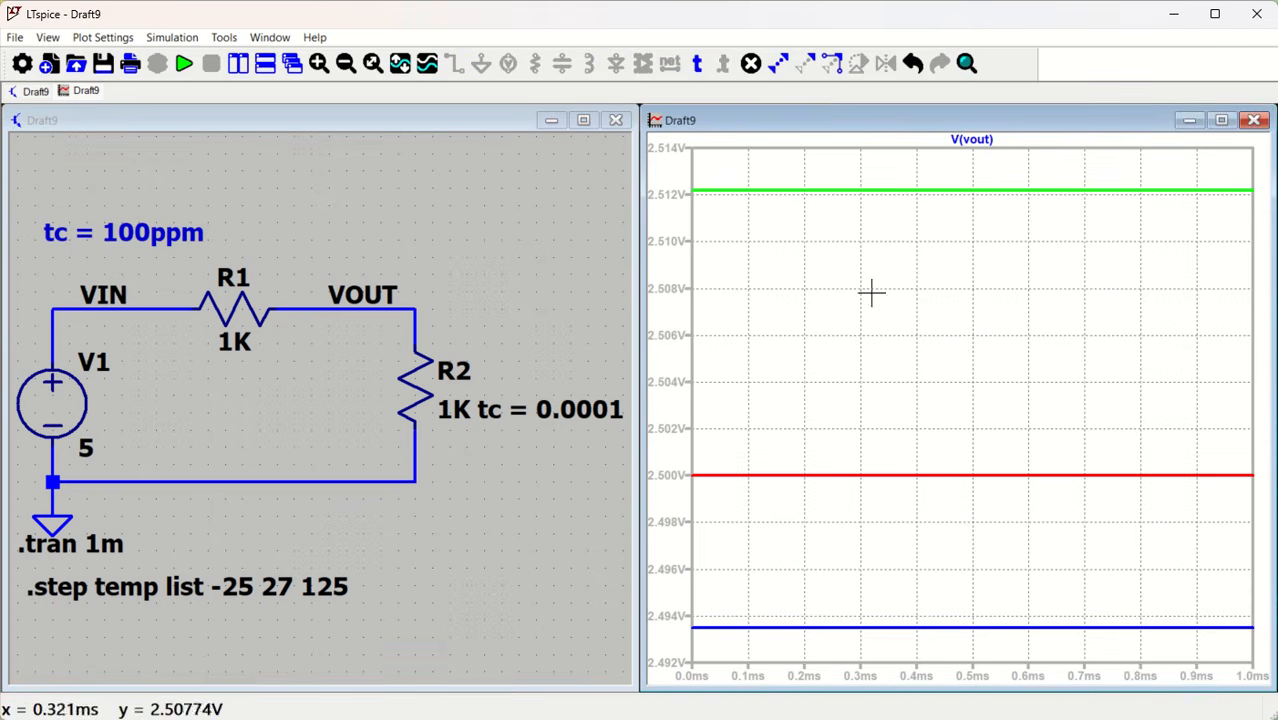
right_click(866, 276)
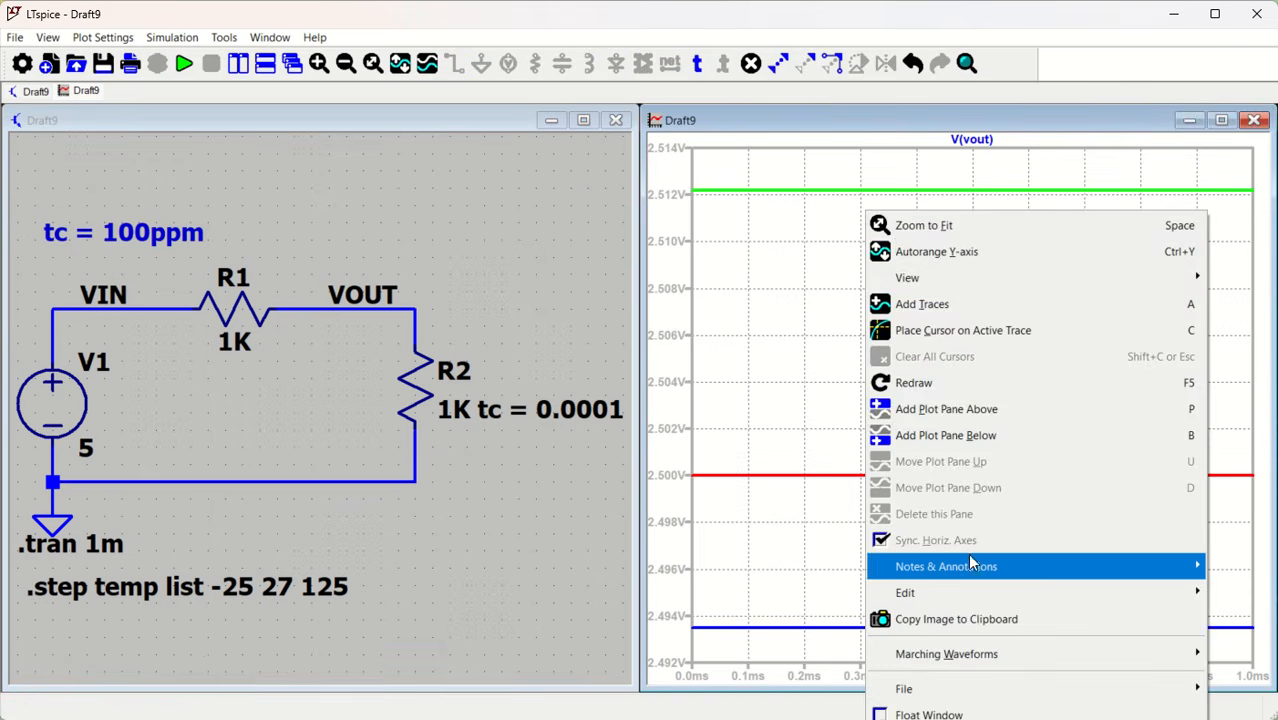
mouse_move(998, 564)
click(700, 385)
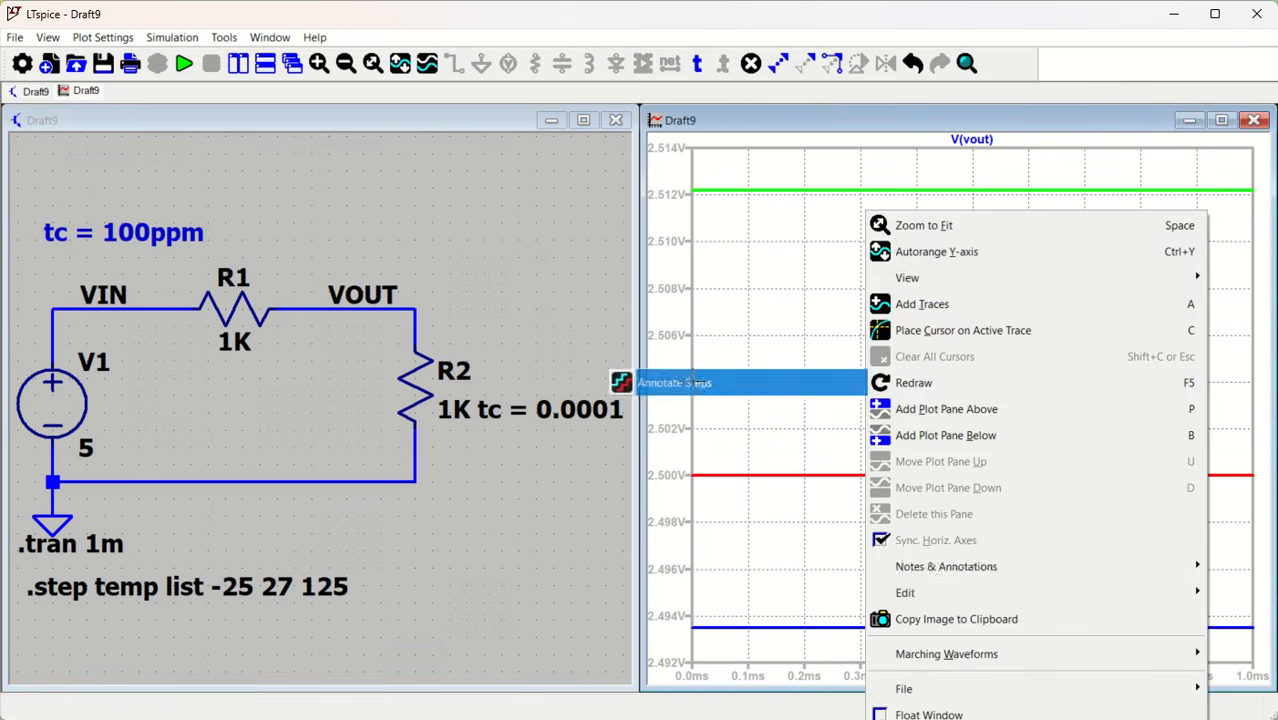
click(926, 303)
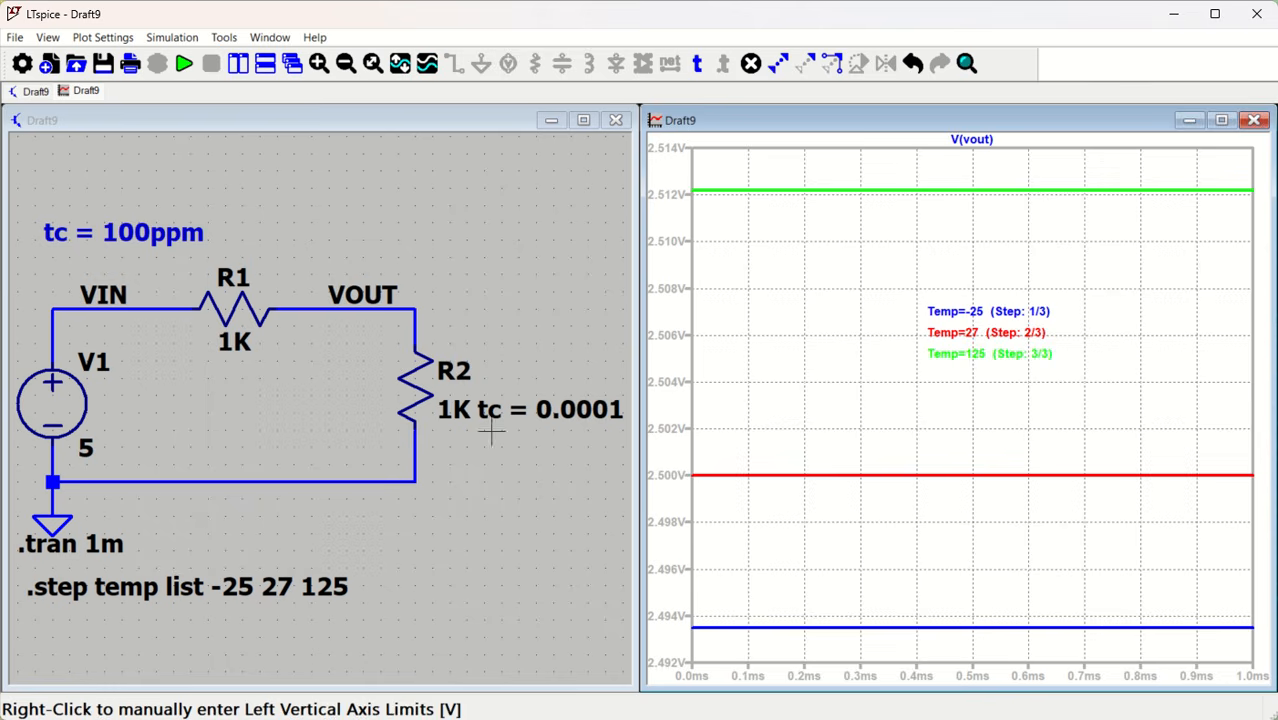
click(515, 513)
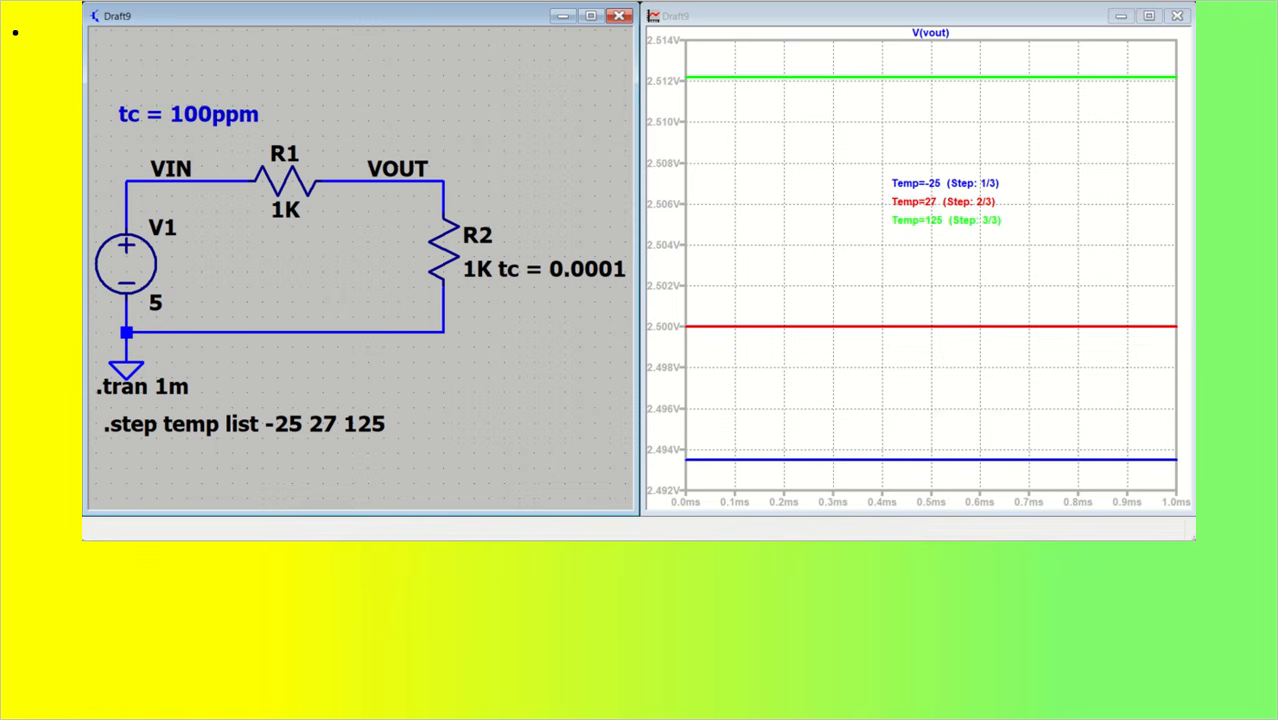
Switch to the drawing canvas holding the LTspice capture and handwrite "at 125°C" below the .step directive.
drag(46, 506, 58, 522)
mouse_move(62, 472)
mouse_down()
mouse_move(48, 514)
mouse_move(120, 498)
mouse_up()
mouse_move(138, 474)
mouse_down()
mouse_move(122, 500)
mouse_move(146, 471)
mouse_up()
drag(174, 465, 173, 485)
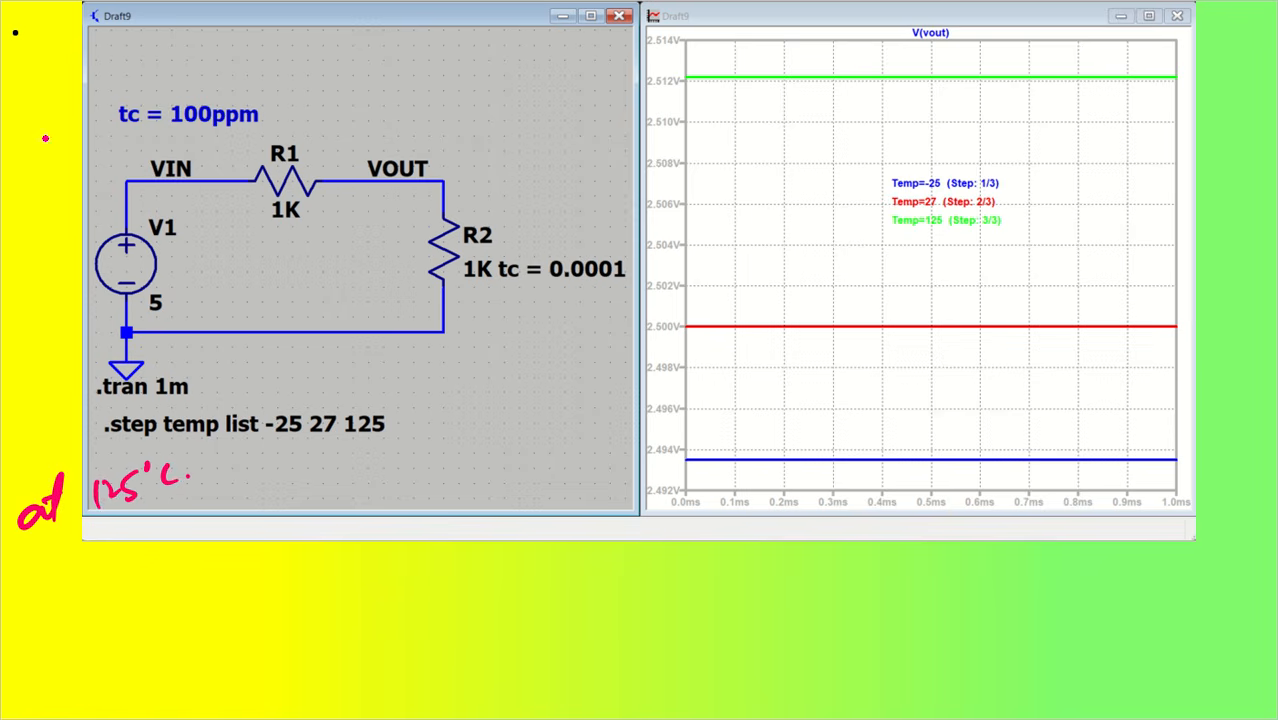
Handwrite the resistance formula R_T = R_0(1 + αΔT) under the "at 125°C" note.
mouse_move(104, 530)
mouse_down()
mouse_move(96, 586)
mouse_move(135, 565)
mouse_up()
drag(129, 566, 130, 590)
mouse_move(203, 510)
mouse_down()
mouse_move(199, 557)
mouse_move(219, 556)
mouse_up()
mouse_move(228, 530)
mouse_down()
mouse_move(262, 540)
mouse_move(307, 501)
mouse_up()
mouse_move(301, 491)
mouse_down()
mouse_move(300, 516)
mouse_move(340, 502)
mouse_move(362, 472)
mouse_move(374, 496)
mouse_up()
mouse_move(386, 458)
mouse_down()
mouse_move(384, 486)
mouse_move(398, 452)
mouse_up()
drag(410, 428, 396, 502)
Handwrite the substituted values "= 1(1 + 100×10^-6 ×" beneath the resistance formula.
mouse_move(173, 614)
mouse_down()
mouse_move(193, 608)
mouse_move(225, 632)
mouse_up()
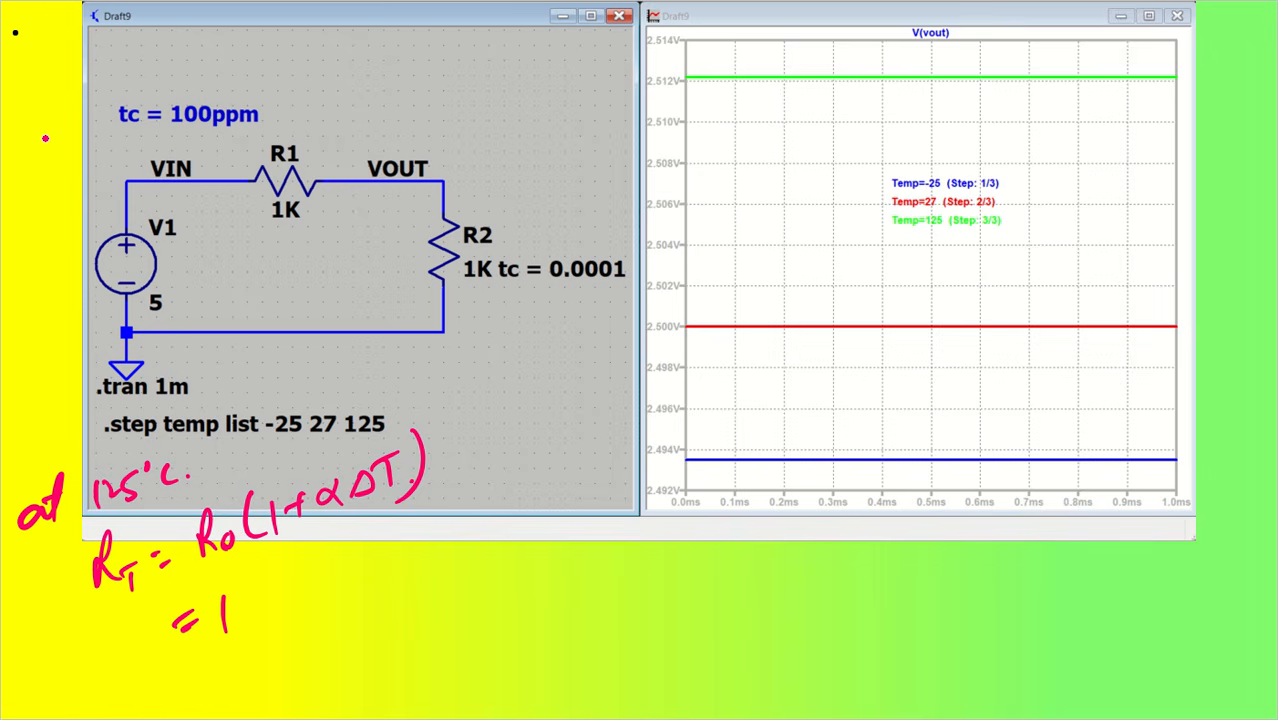
mouse_move(272, 563)
mouse_down()
mouse_move(258, 621)
mouse_move(314, 576)
mouse_up()
drag(308, 561, 304, 600)
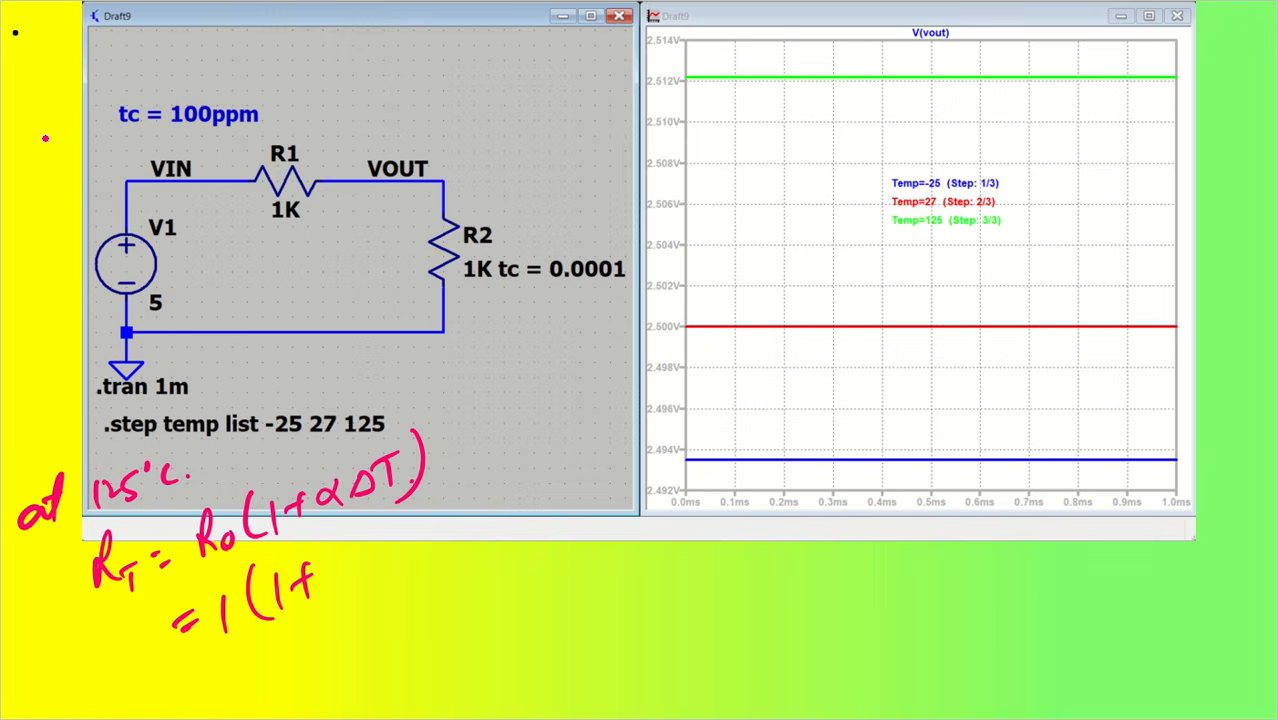
drag(341, 545, 338, 575)
drag(362, 547, 405, 553)
mouse_move(405, 532)
mouse_down()
mouse_move(390, 560)
mouse_move(408, 547)
mouse_up()
drag(428, 527, 427, 529)
mouse_move(439, 516)
mouse_down()
mouse_move(500, 518)
mouse_move(484, 530)
mouse_up()
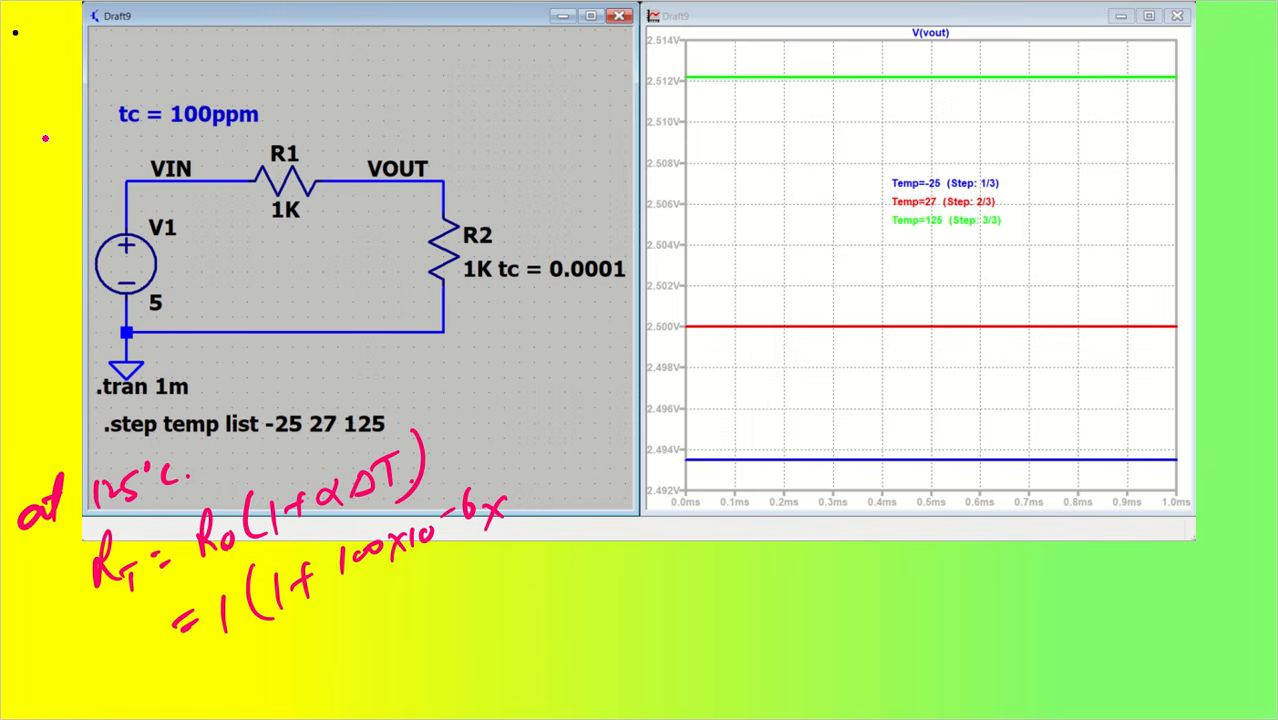
Handwrite the reference temperature "T_0 = 27°C" below R2's value.
mouse_move(502, 342)
mouse_down()
mouse_move(503, 369)
mouse_move(514, 336)
mouse_up()
drag(525, 354, 552, 340)
drag(546, 352, 590, 333)
drag(600, 319, 605, 338)
drag(629, 305, 630, 306)
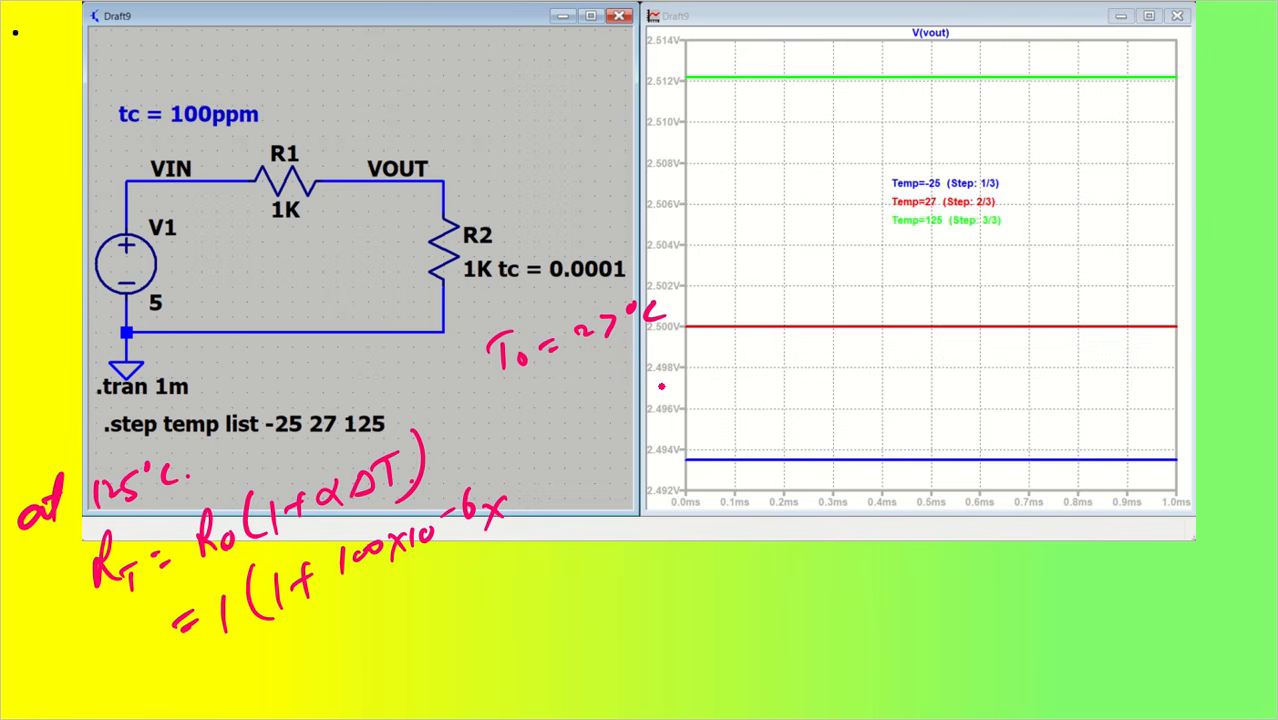
Handwrite the elevated temperature "T_1 = 125°C" beneath the T_0 note.
mouse_move(525, 391)
mouse_down()
mouse_move(531, 416)
mouse_move(534, 384)
mouse_up()
mouse_move(546, 400)
mouse_down()
mouse_move(549, 423)
mouse_move(579, 388)
mouse_up()
drag(571, 403, 584, 396)
mouse_move(591, 374)
mouse_down()
mouse_move(595, 401)
mouse_move(621, 380)
mouse_up()
mouse_move(637, 355)
mouse_down()
mouse_move(625, 382)
mouse_move(643, 347)
mouse_move(686, 363)
mouse_up()
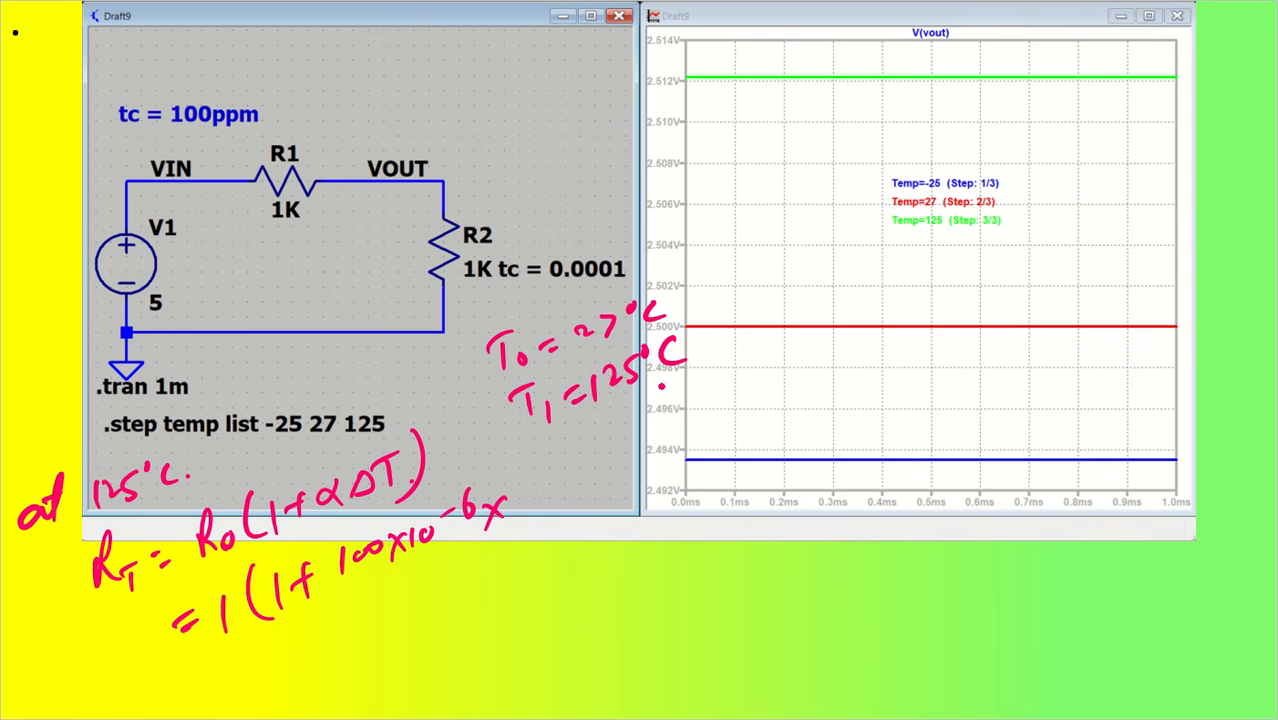
Handwrite the temperature difference formula "ΔT = T_1 − T_0" beneath the T_1 note.
drag(604, 425, 601, 450)
mouse_move(634, 412)
mouse_down()
mouse_move(636, 440)
mouse_move(647, 400)
mouse_up()
drag(652, 408, 677, 413)
mouse_move(726, 376)
mouse_down()
mouse_move(729, 406)
mouse_move(737, 370)
mouse_up()
drag(745, 384, 746, 408)
mouse_move(765, 378)
mouse_down()
mouse_move(786, 365)
mouse_move(806, 374)
mouse_move(818, 338)
mouse_up()
drag(830, 346, 829, 348)
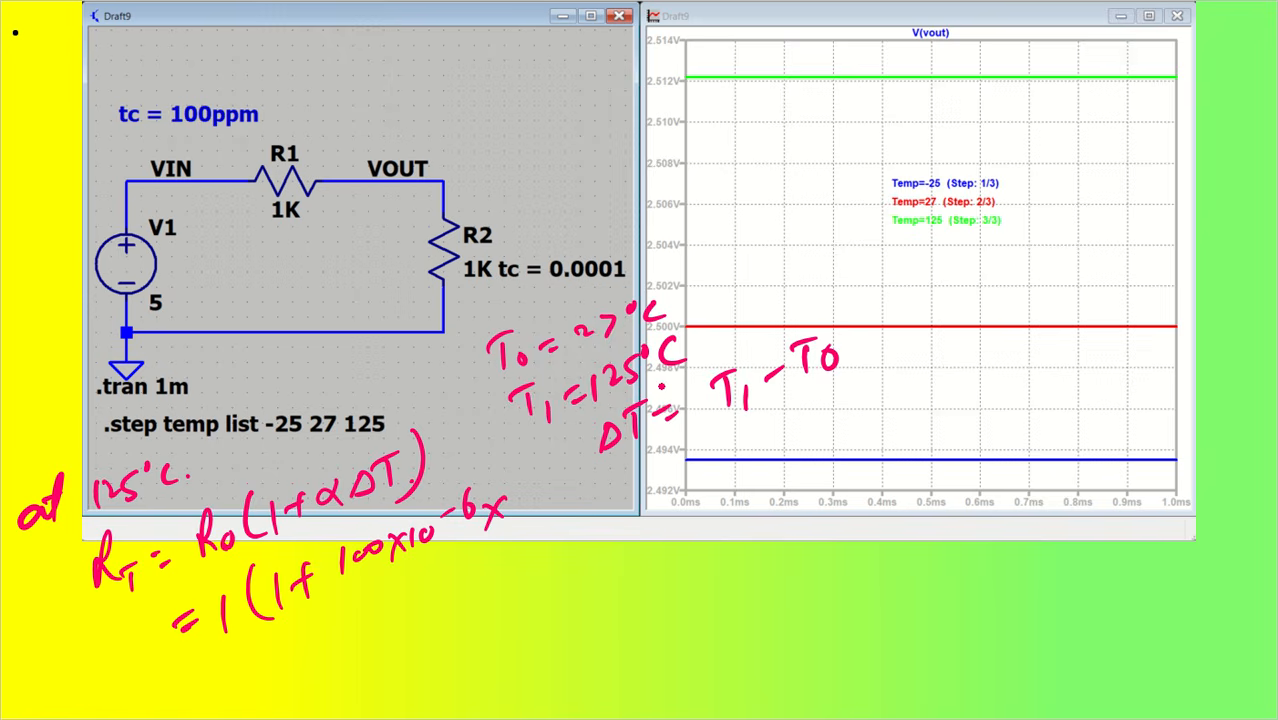
Handwrite the ΔT substitution "= 125 − 27" and its result "= 97°C" below the difference formula.
drag(701, 448, 724, 440)
drag(706, 455, 766, 445)
mouse_move(775, 418)
mouse_down()
mouse_move(784, 432)
mouse_move(803, 424)
mouse_up()
mouse_move(822, 395)
mouse_down()
mouse_move(808, 428)
mouse_move(860, 395)
mouse_up()
drag(885, 370, 915, 378)
drag(915, 355, 930, 385)
drag(751, 486, 789, 481)
mouse_move(826, 460)
mouse_down()
mouse_move(810, 484)
mouse_move(852, 441)
mouse_up()
drag(853, 443, 846, 470)
drag(862, 428, 897, 449)
Complete the resistance substitution with "97)" and handwrite the result "= 1.0097 kΩ" underneath it.
mouse_move(529, 488)
mouse_down()
mouse_move(516, 518)
mouse_move(553, 508)
mouse_move(562, 525)
mouse_up()
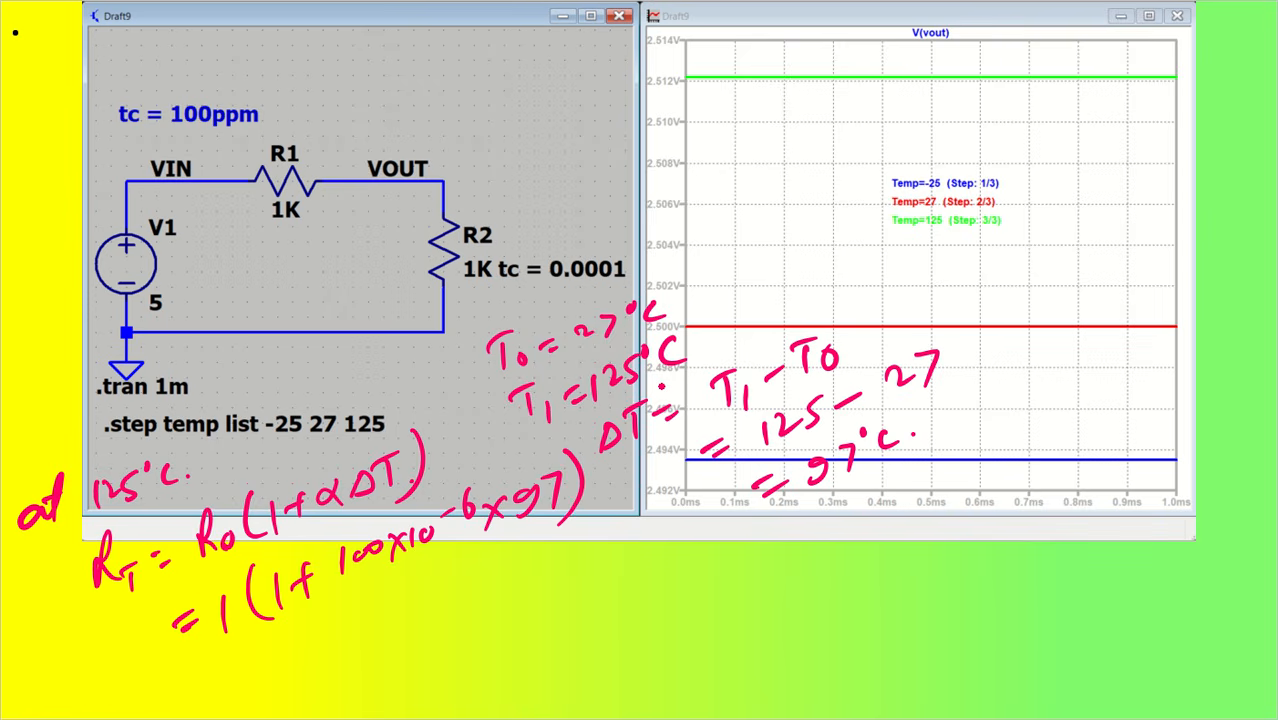
drag(203, 675, 226, 664)
drag(214, 672, 240, 660)
click(661, 386)
drag(298, 624, 294, 660)
click(318, 648)
mouse_move(346, 612)
mouse_down()
mouse_move(332, 626)
mouse_move(346, 614)
mouse_up()
drag(372, 607, 392, 626)
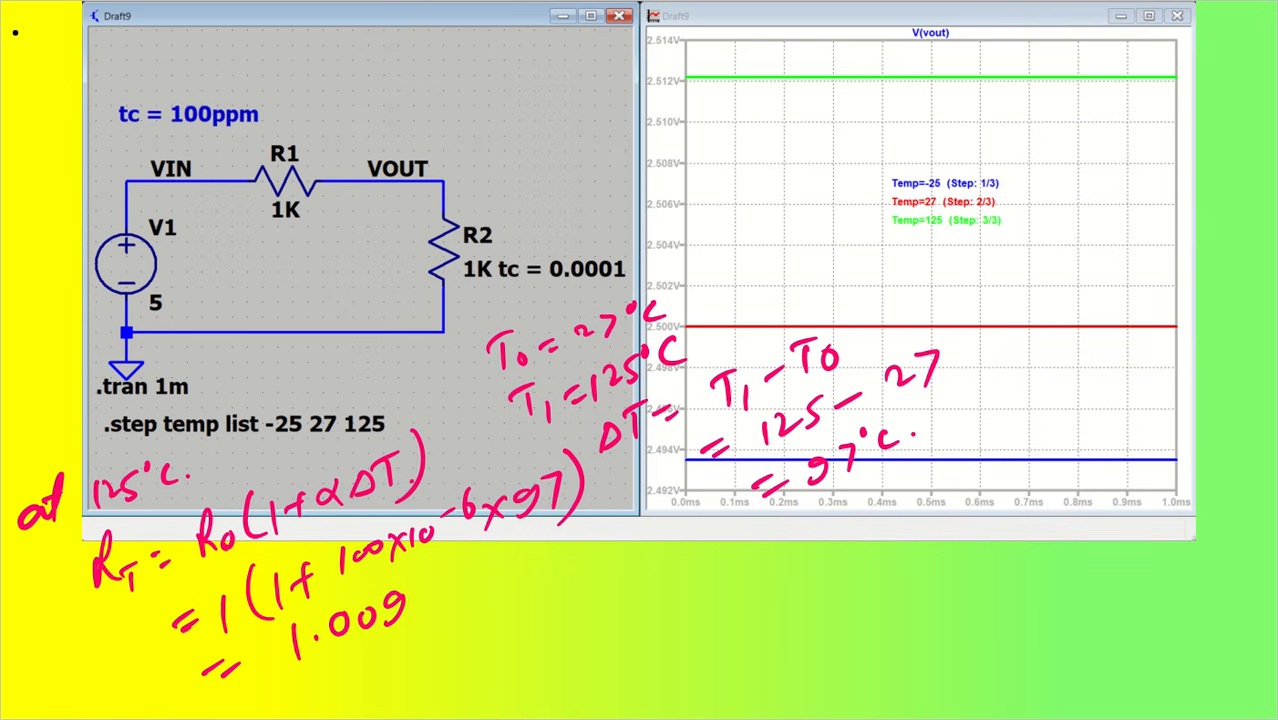
drag(414, 578, 426, 616)
mouse_move(460, 562)
mouse_down()
mouse_move(452, 602)
mouse_move(474, 592)
mouse_up()
drag(490, 578, 544, 568)
click(557, 553)
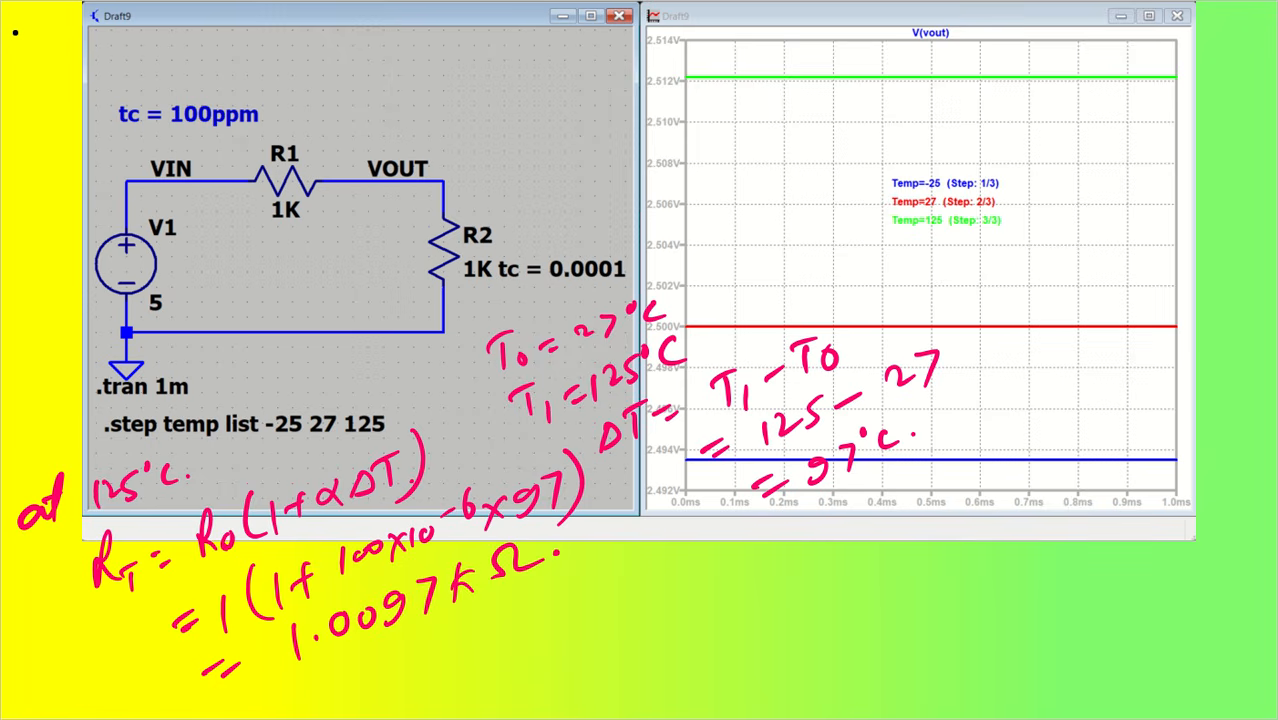
Tick the R_T calculation, draw a vertical divider beside it, and start the alternative formula with "R_T = R_0 +".
drag(100, 594, 60, 620)
drag(615, 504, 597, 658)
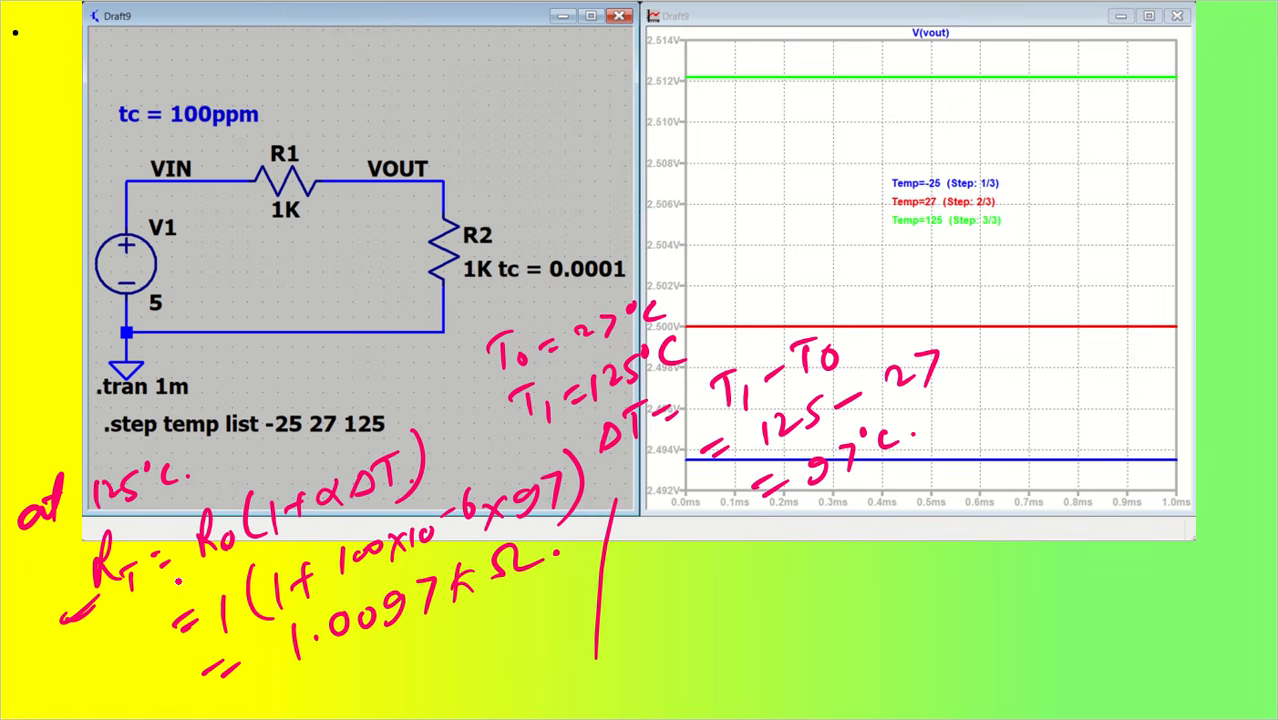
drag(651, 562, 649, 593)
drag(650, 564, 676, 592)
drag(684, 566, 708, 564)
mouse_move(695, 566)
mouse_down()
mouse_move(694, 595)
mouse_move(737, 557)
mouse_up()
mouse_move(720, 576)
mouse_down()
mouse_move(800, 582)
mouse_move(852, 550)
mouse_up()
drag(840, 538, 837, 566)
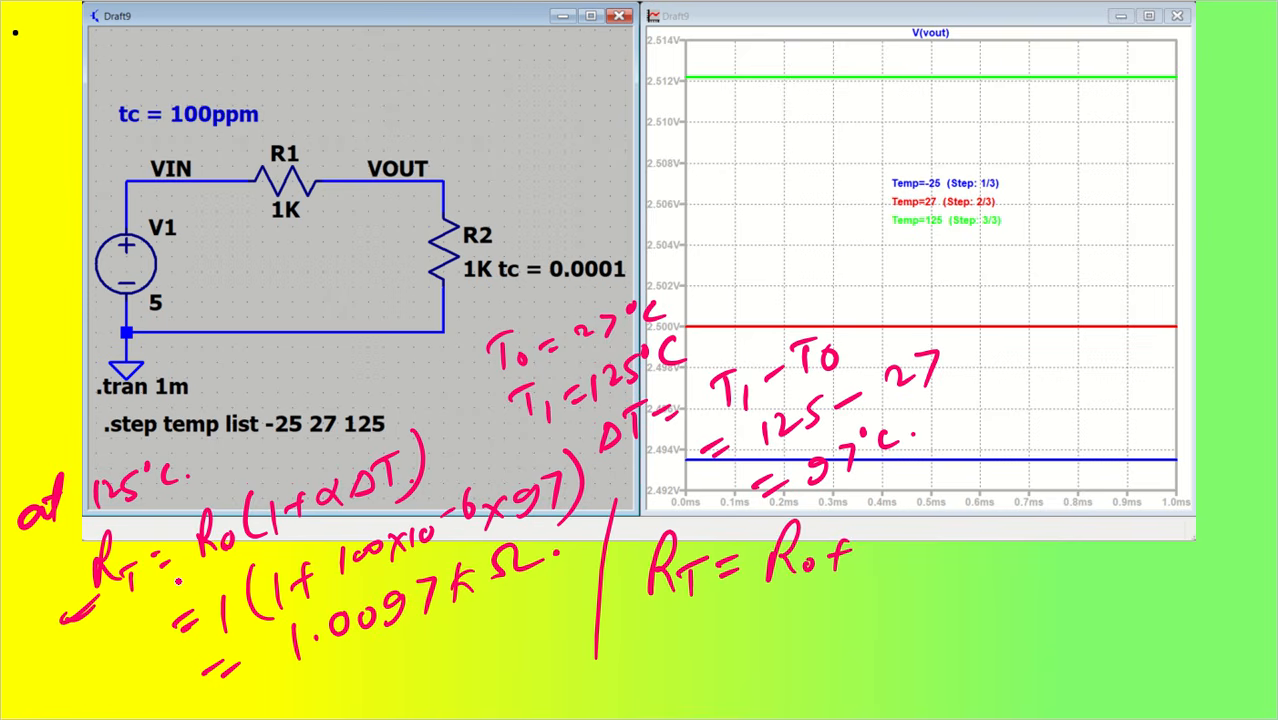
Extend the alternative formula with "R_0 ×" and the first two letters of "ppm".
drag(885, 522, 883, 564)
mouse_move(886, 520)
mouse_down()
mouse_move(906, 558)
mouse_move(914, 546)
mouse_move(950, 560)
mouse_up()
drag(948, 524, 930, 562)
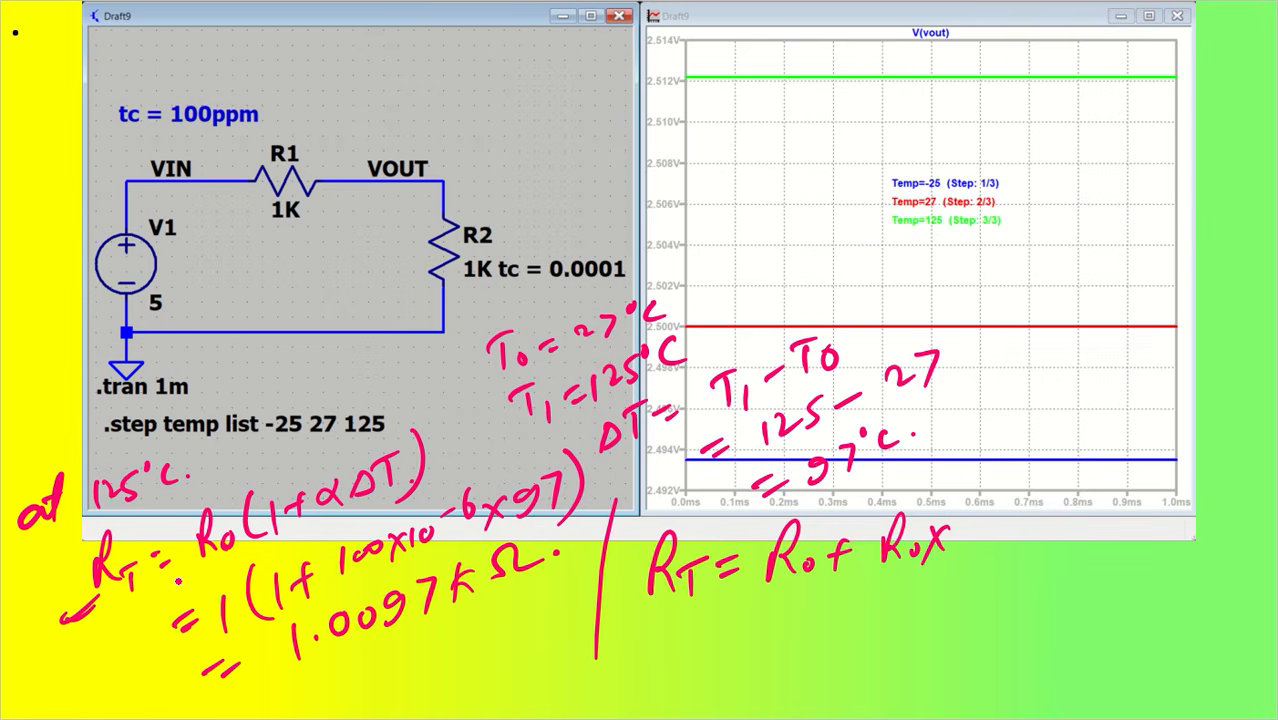
mouse_move(962, 530)
mouse_down()
mouse_move(964, 558)
mouse_move(970, 540)
mouse_up()
mouse_move(984, 514)
mouse_down()
mouse_move(982, 552)
mouse_move(996, 532)
mouse_up()
drag(1006, 508, 1004, 544)
drag(1006, 510, 1044, 530)
mouse_move(1044, 506)
mouse_down()
mouse_move(1026, 534)
mouse_move(1050, 528)
mouse_up()
drag(1068, 504, 1066, 506)
key(ctrl+z)
key(ctrl+z)
key(ctrl+z)
key(ctrl+z)
key(ctrl+z)
key(ctrl+z)
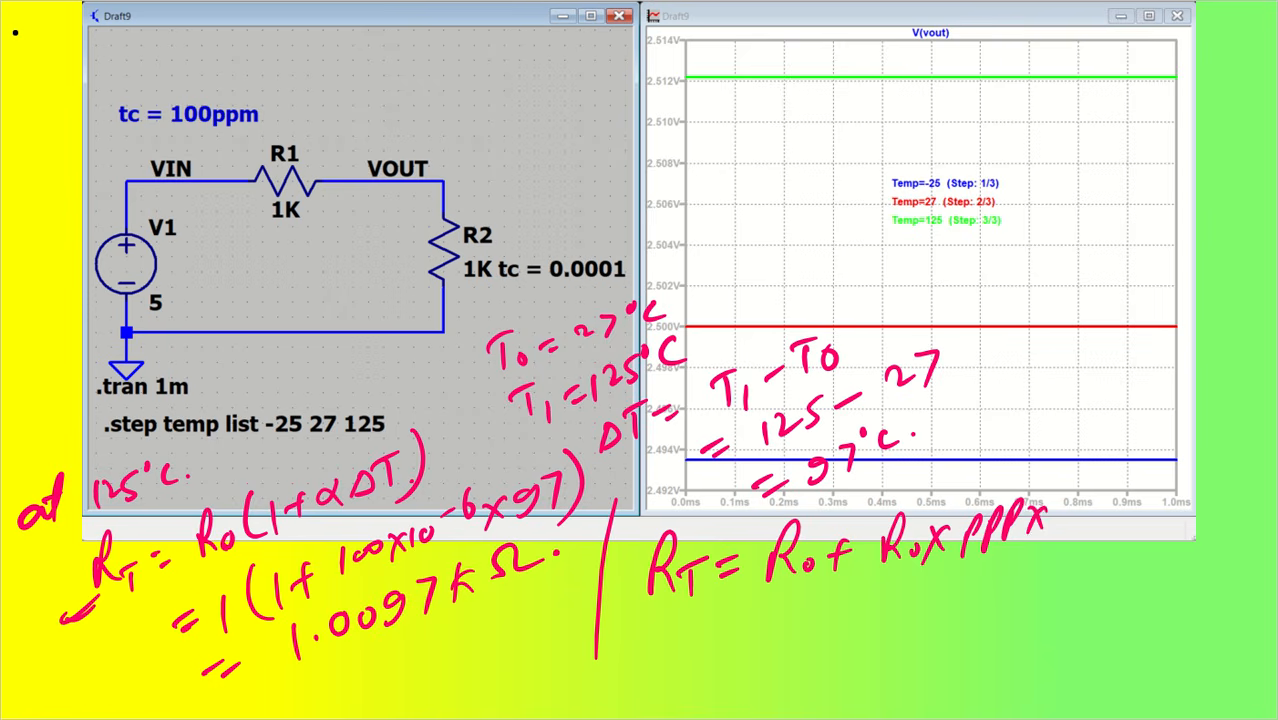
Complete the alternative formula so that it ends in "ppm × 10^-6 × ΔT".
drag(1004, 530, 1048, 528)
mouse_move(1048, 506)
mouse_down()
mouse_move(1030, 530)
mouse_move(1102, 494)
mouse_up()
mouse_move(1118, 474)
mouse_down()
mouse_move(1114, 498)
mouse_move(1148, 520)
mouse_up()
drag(1146, 502, 1124, 528)
key(ctrl+z)
key(ctrl+z)
key(ctrl+z)
key(ctrl+z)
mouse_move(1122, 476)
mouse_down()
mouse_move(1116, 498)
mouse_move(1138, 526)
mouse_up()
mouse_move(1138, 507)
mouse_down()
mouse_move(1120, 528)
mouse_move(1172, 524)
mouse_move(1182, 506)
mouse_up()
drag(1176, 494, 1204, 486)
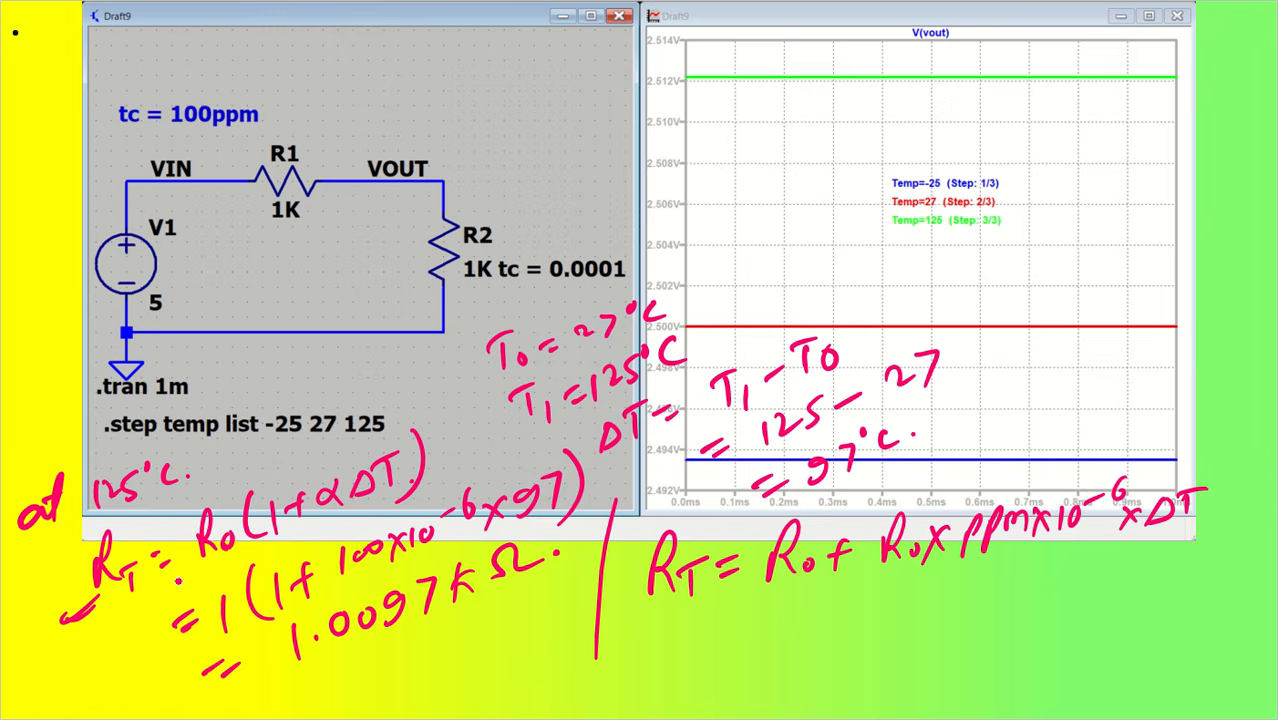
click(1214, 510)
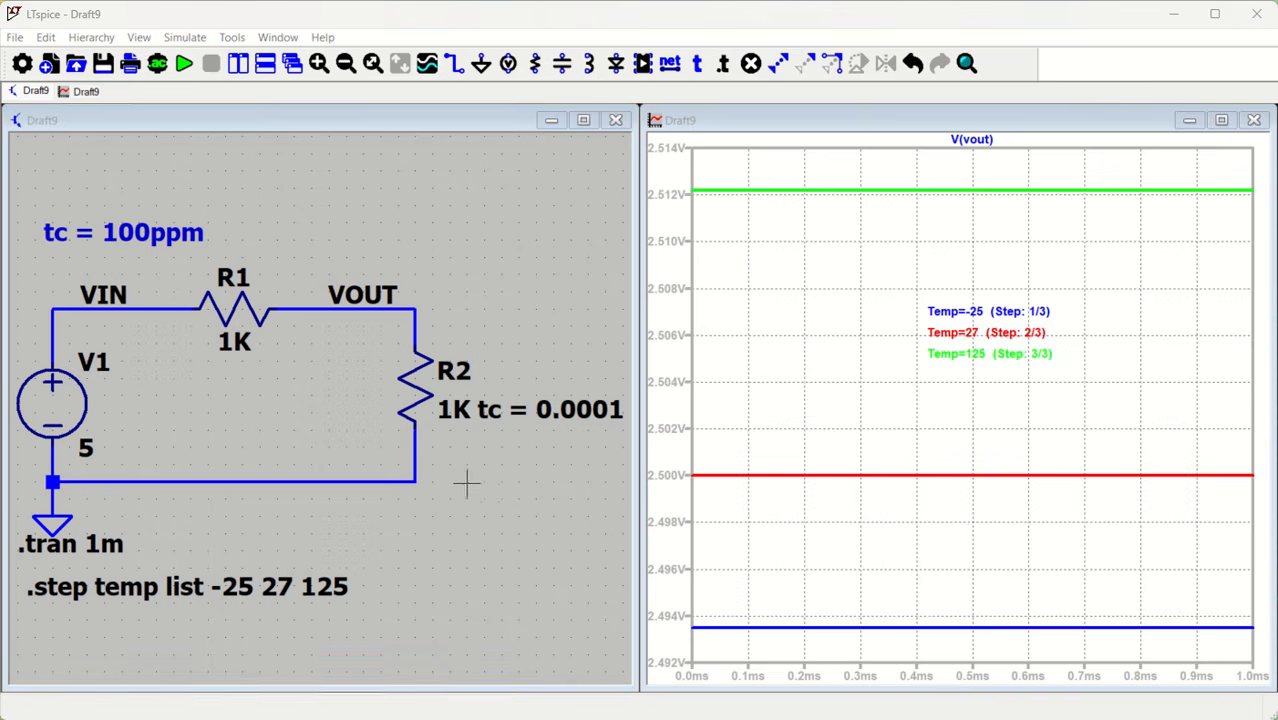
Switch to LTspice and place the SPICE directive ".meas TRAN R2_VAL param V(VOUT)/I(R2)" below the .step directive.
click(435, 528)
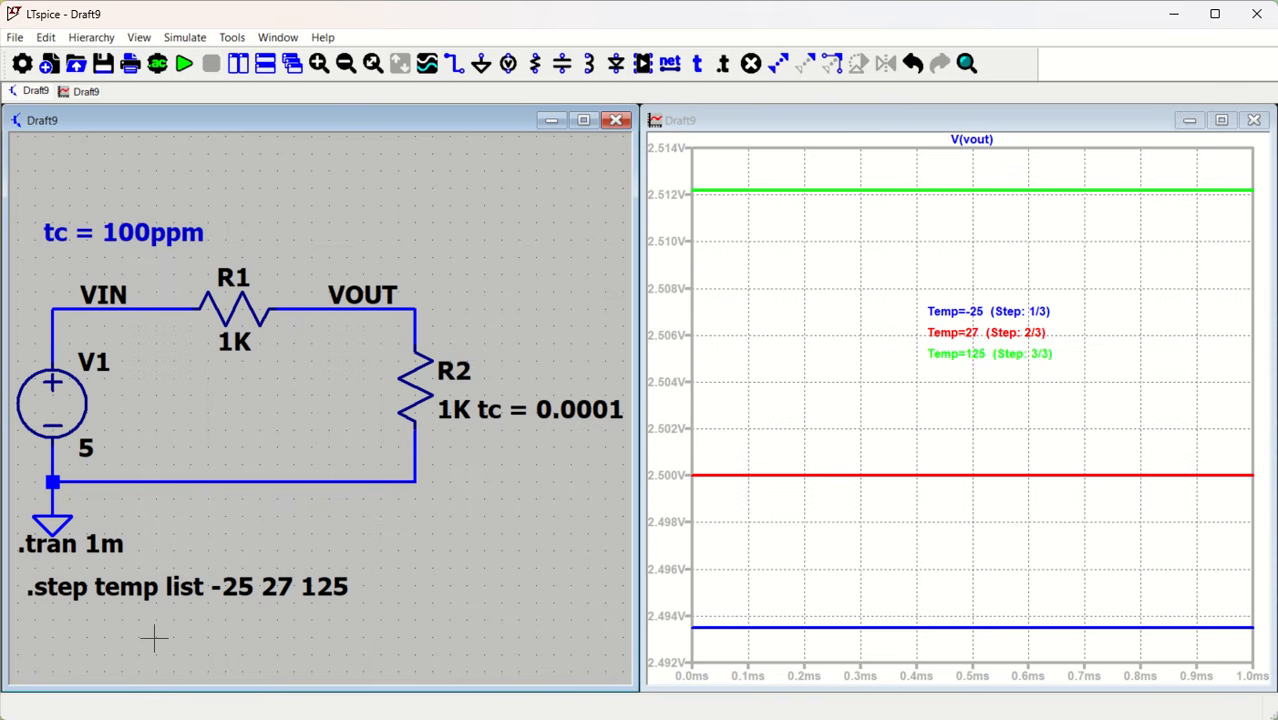
text(s)
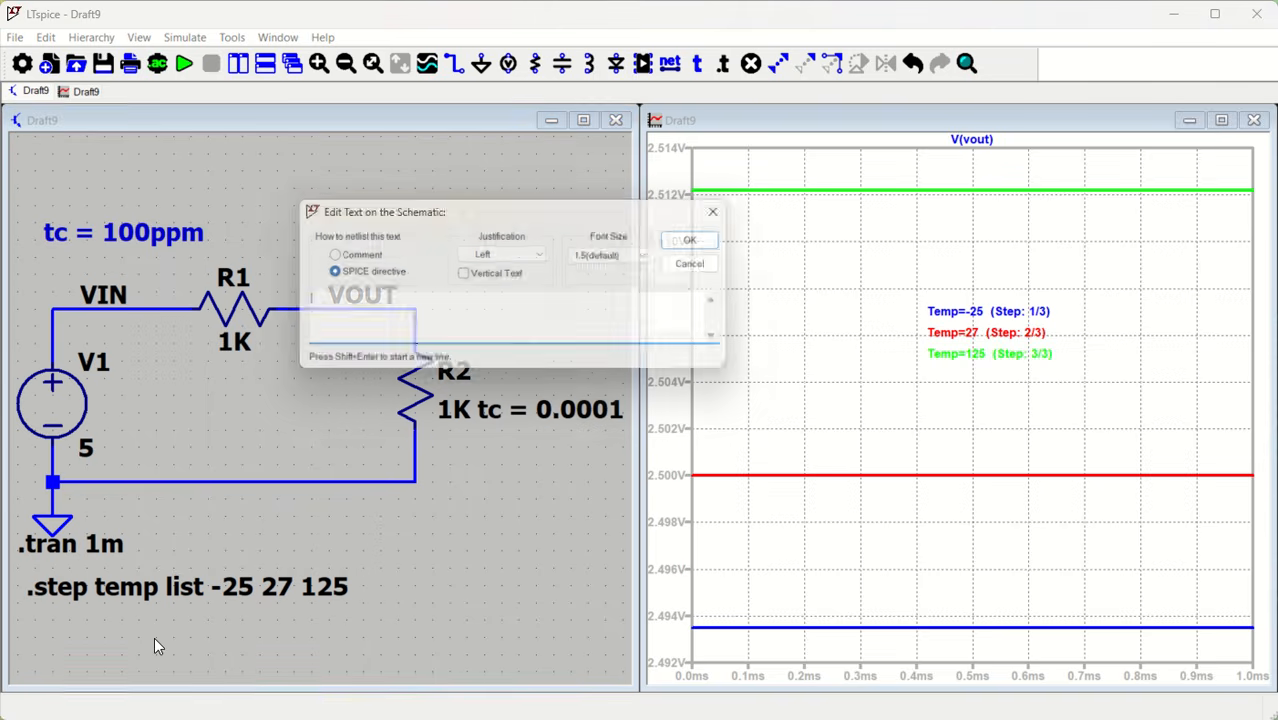
text(.)
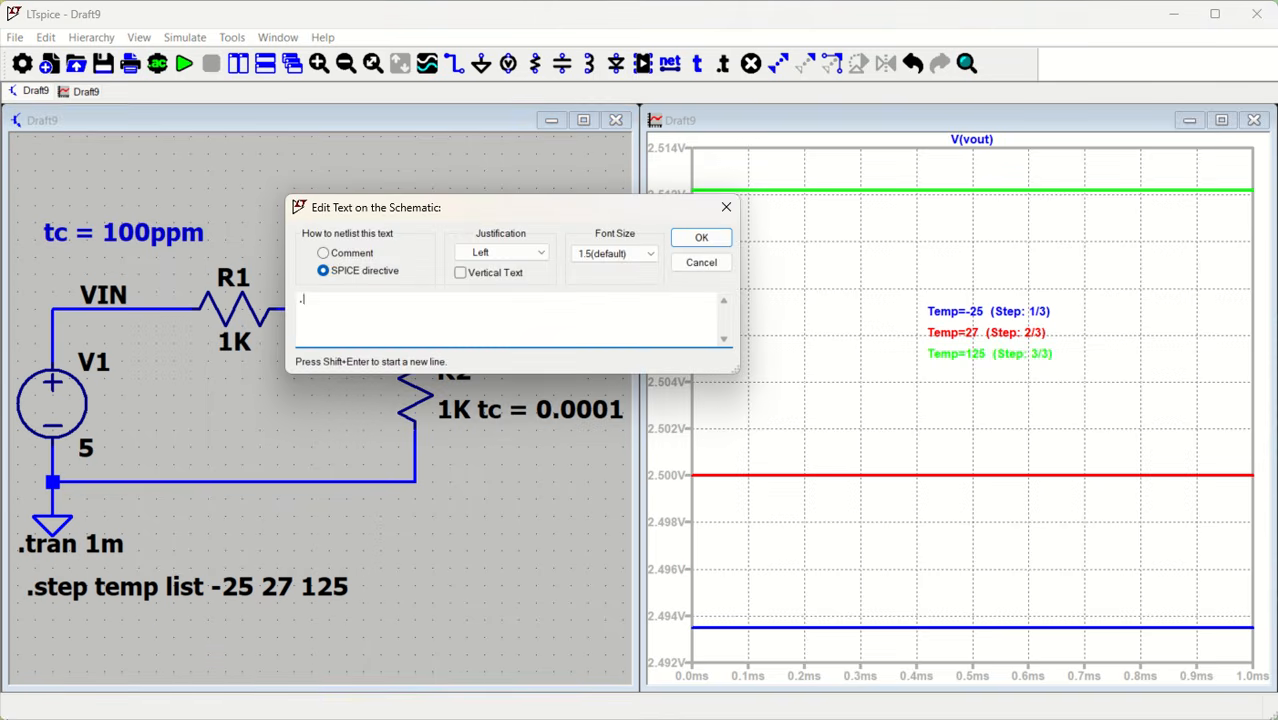
text(meas TRAN R2_VAL param V(VOUT)
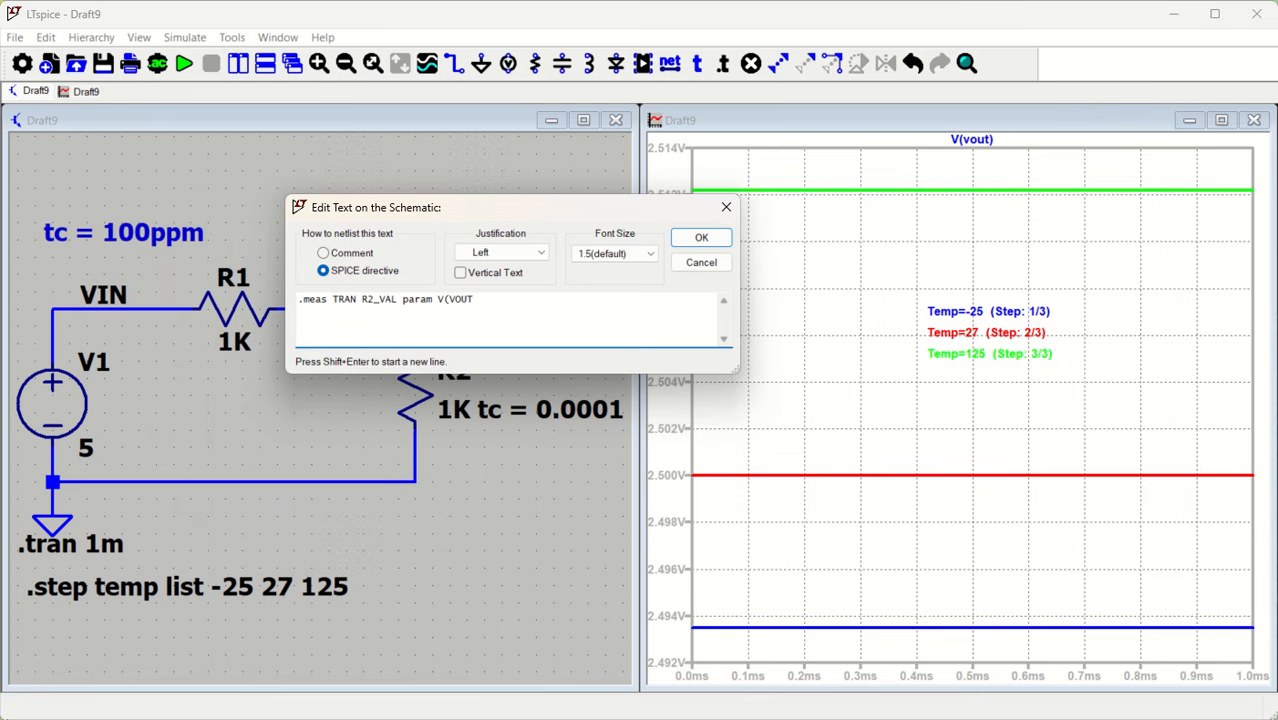
text()/(I(R2)))
click(487, 300)
key(BackSpace)
click(701, 237)
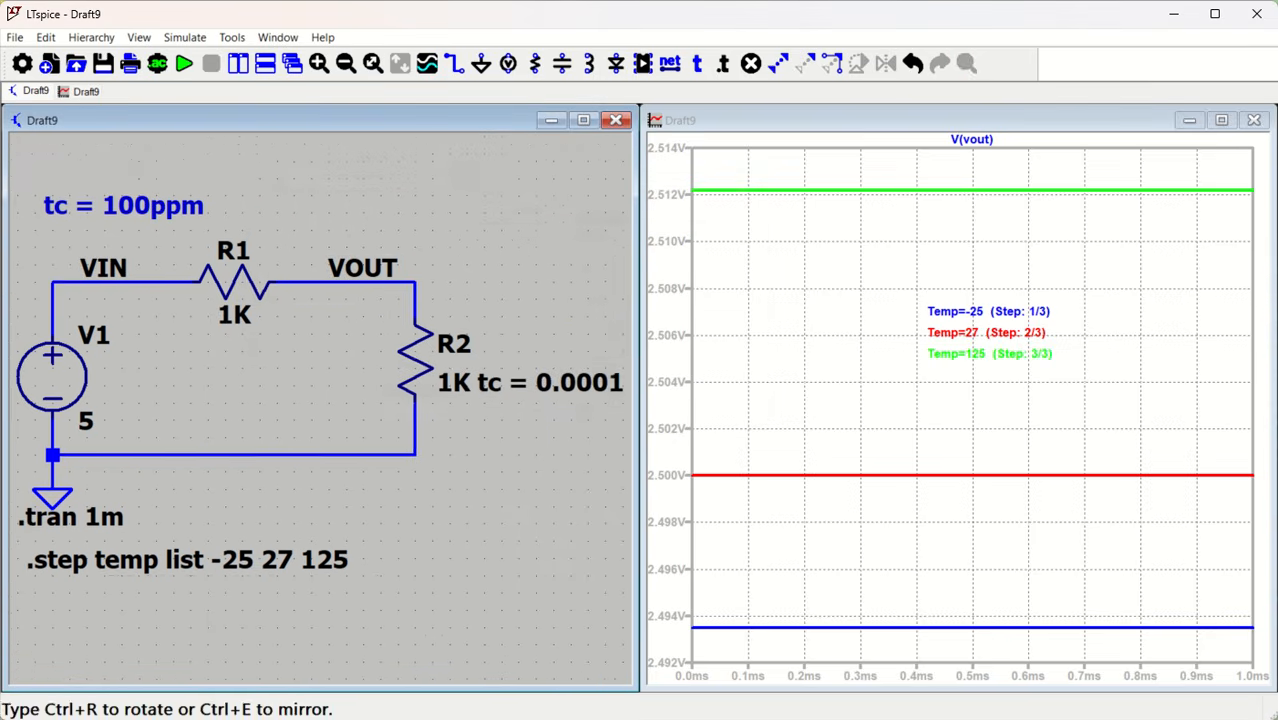
click(58, 606)
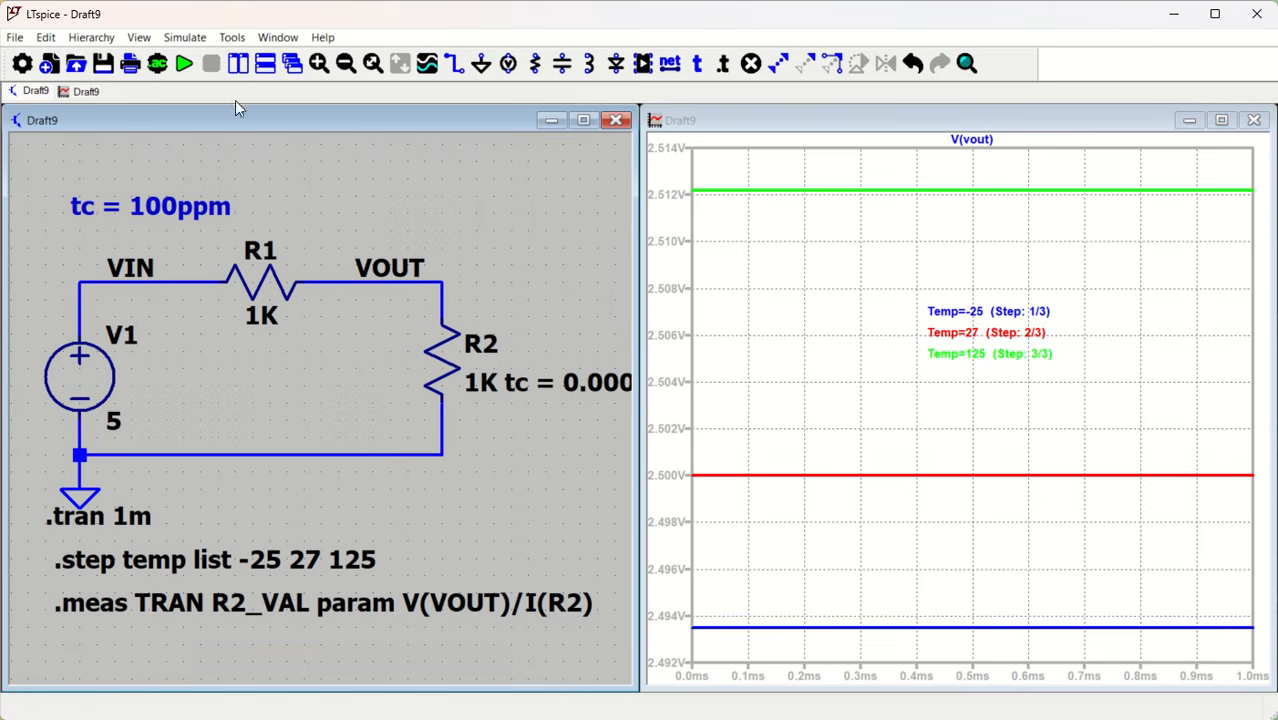
Run the simulation and review the R2_VAL measurement for each temperature step in the SPICE output log.
click(185, 64)
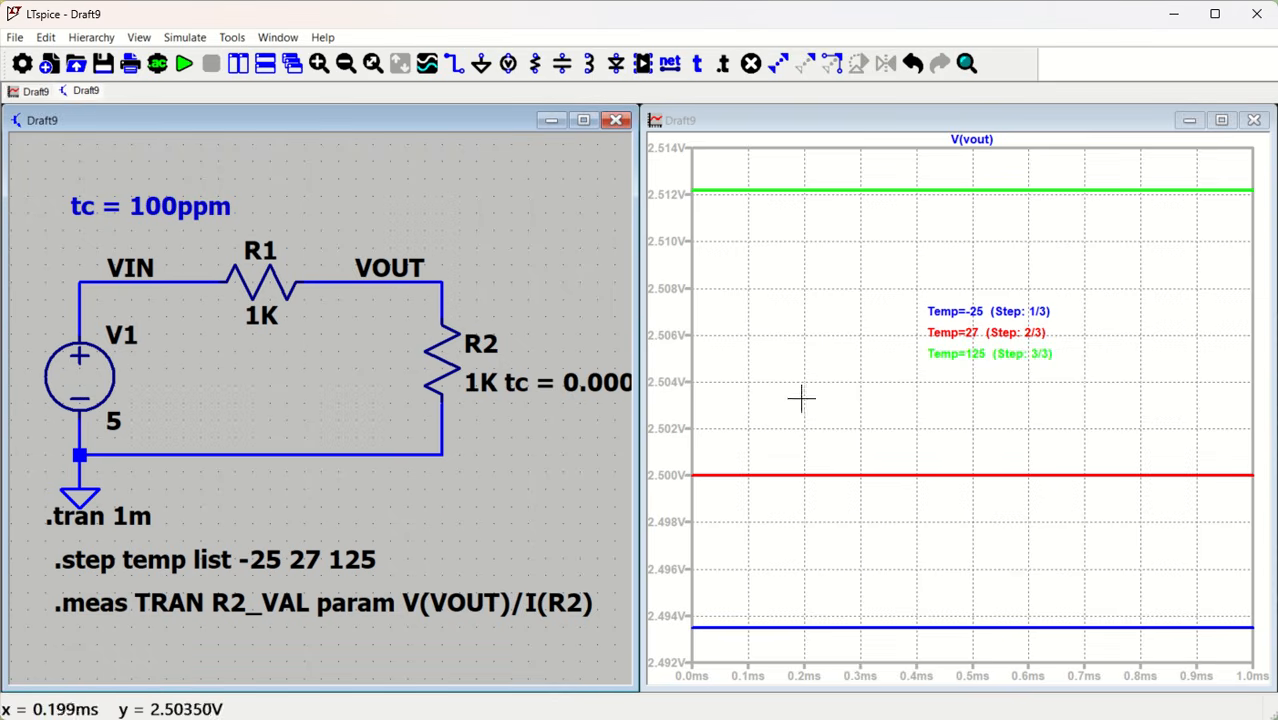
click(790, 352)
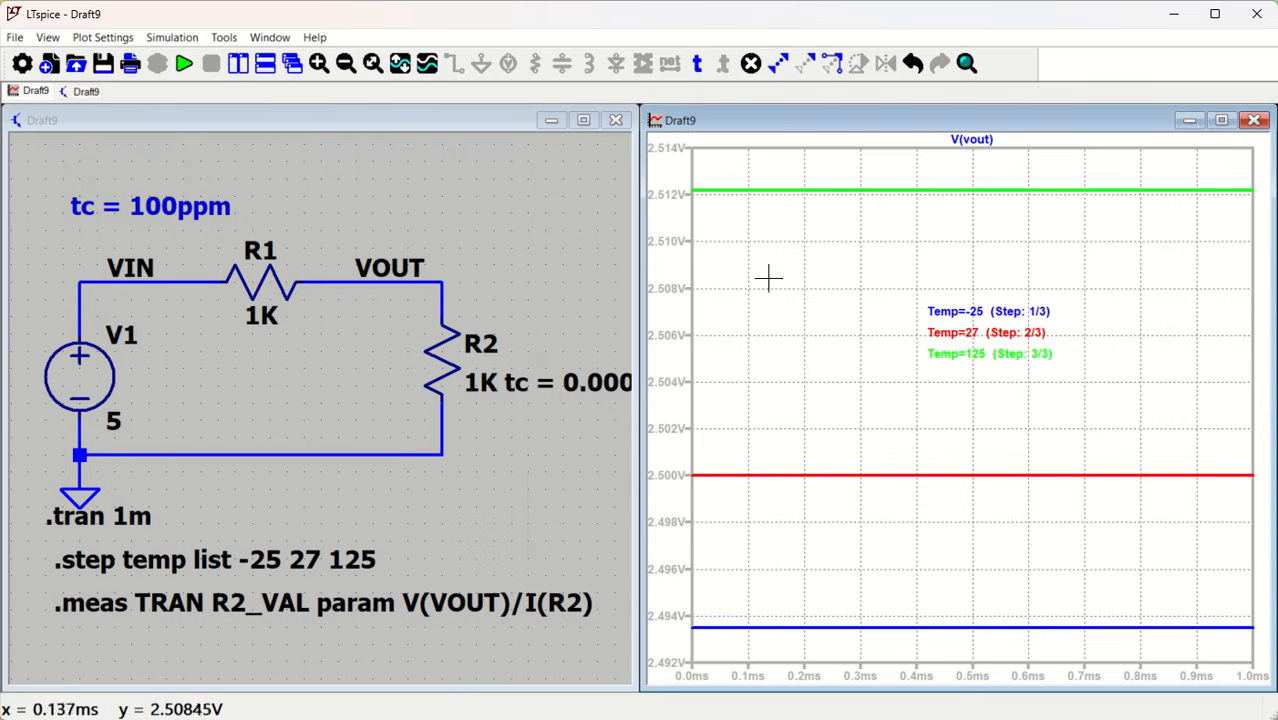
click(551, 461)
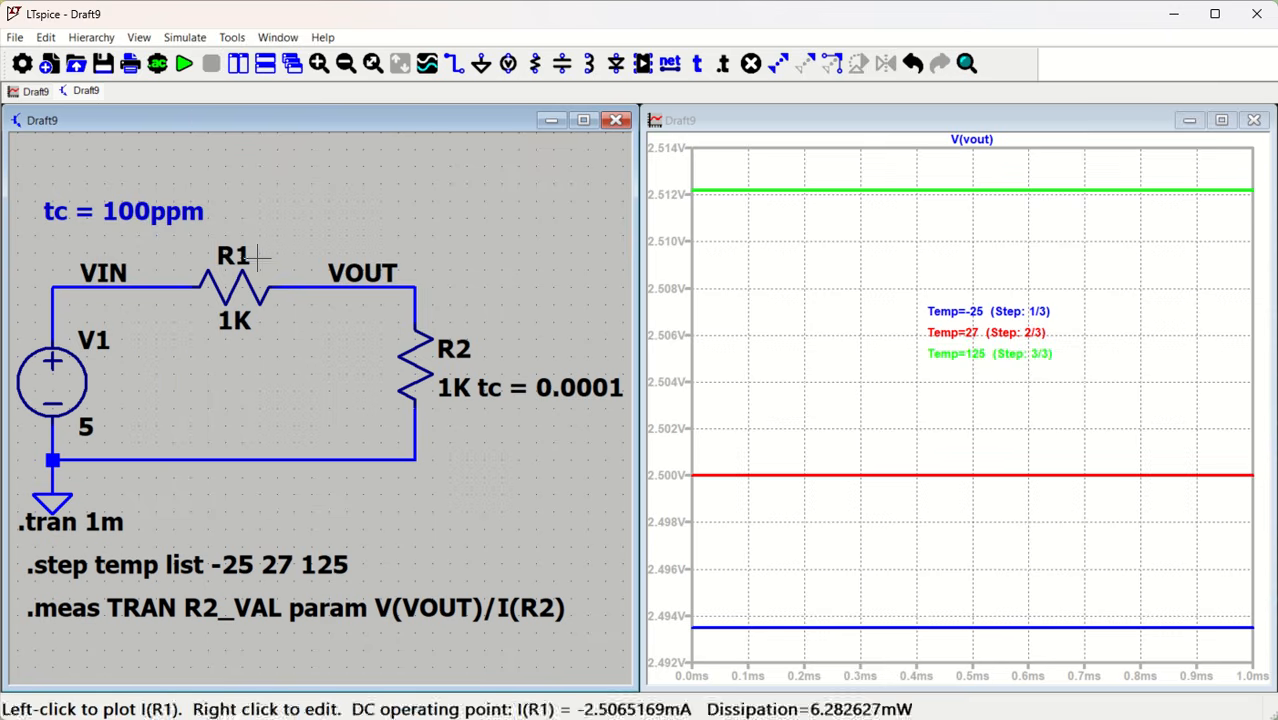
click(139, 38)
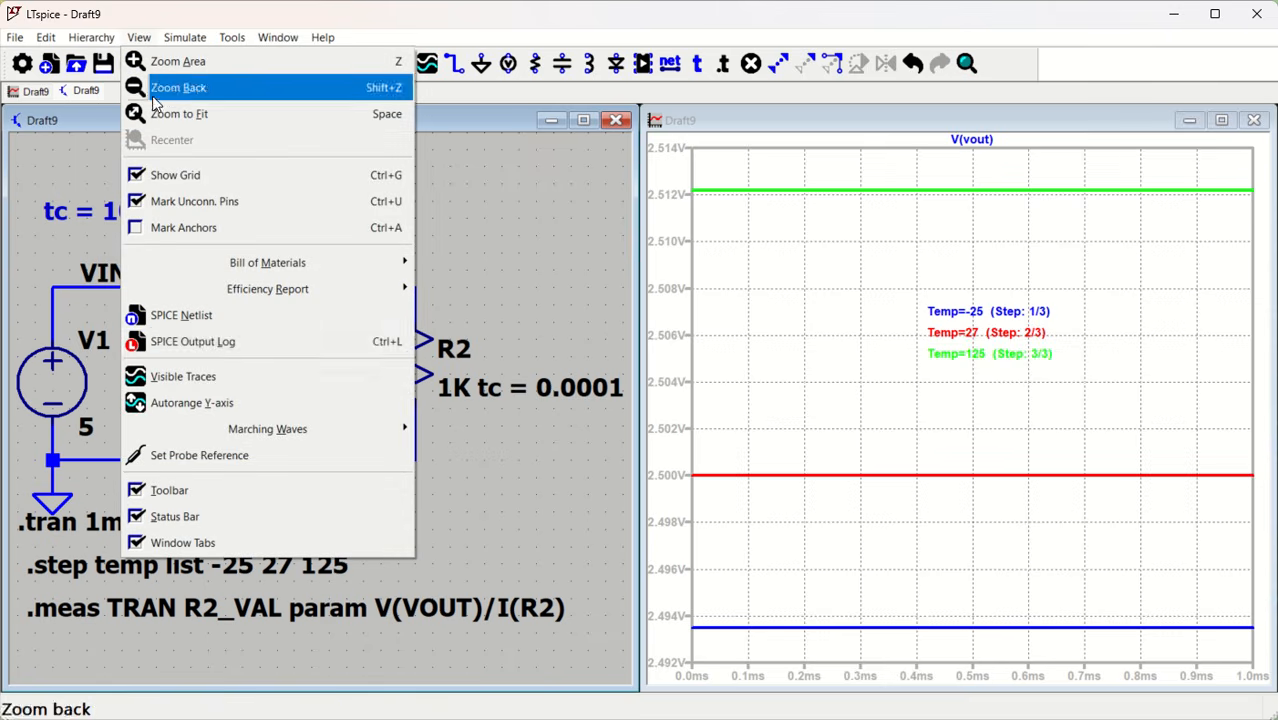
click(203, 342)
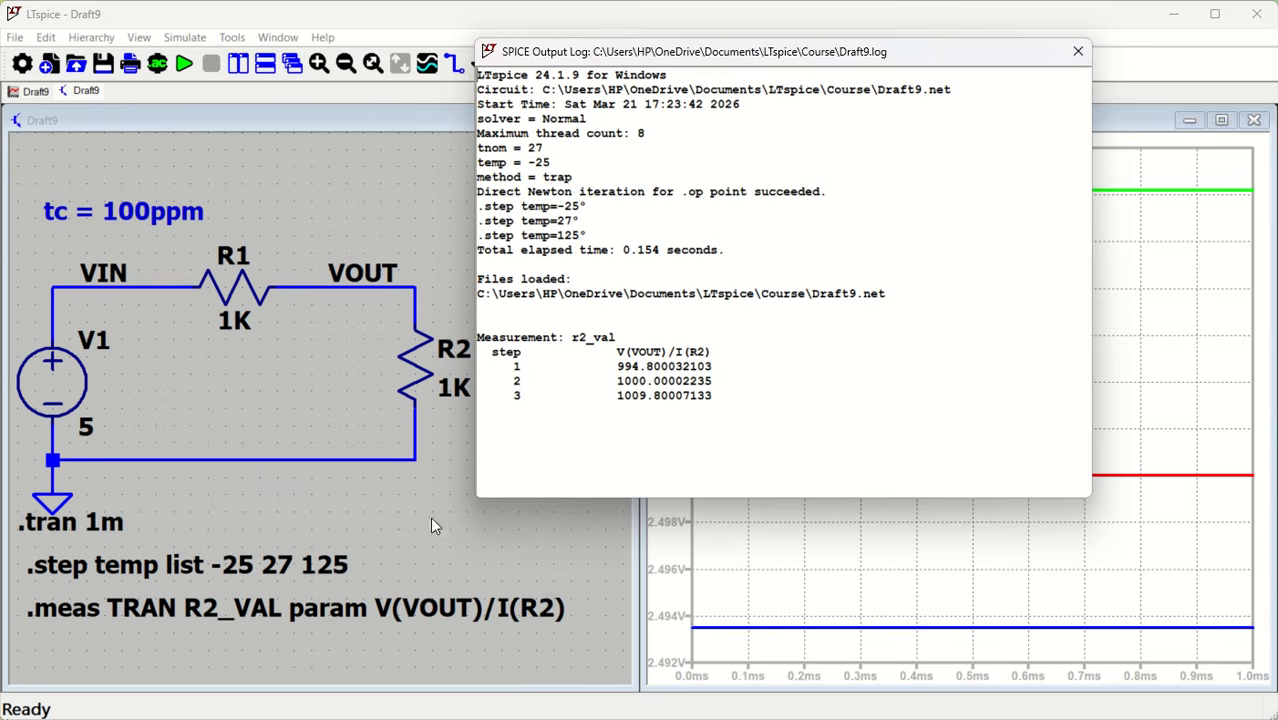
click(1078, 52)
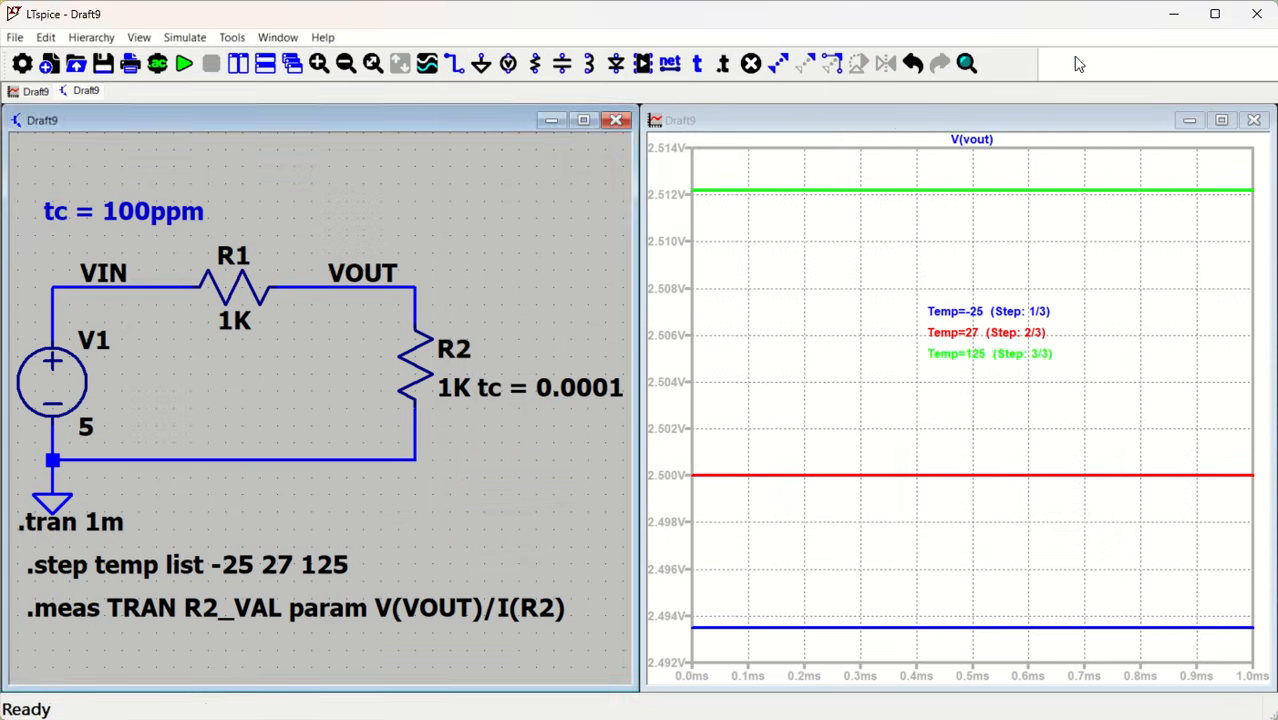
right_click(107, 572)
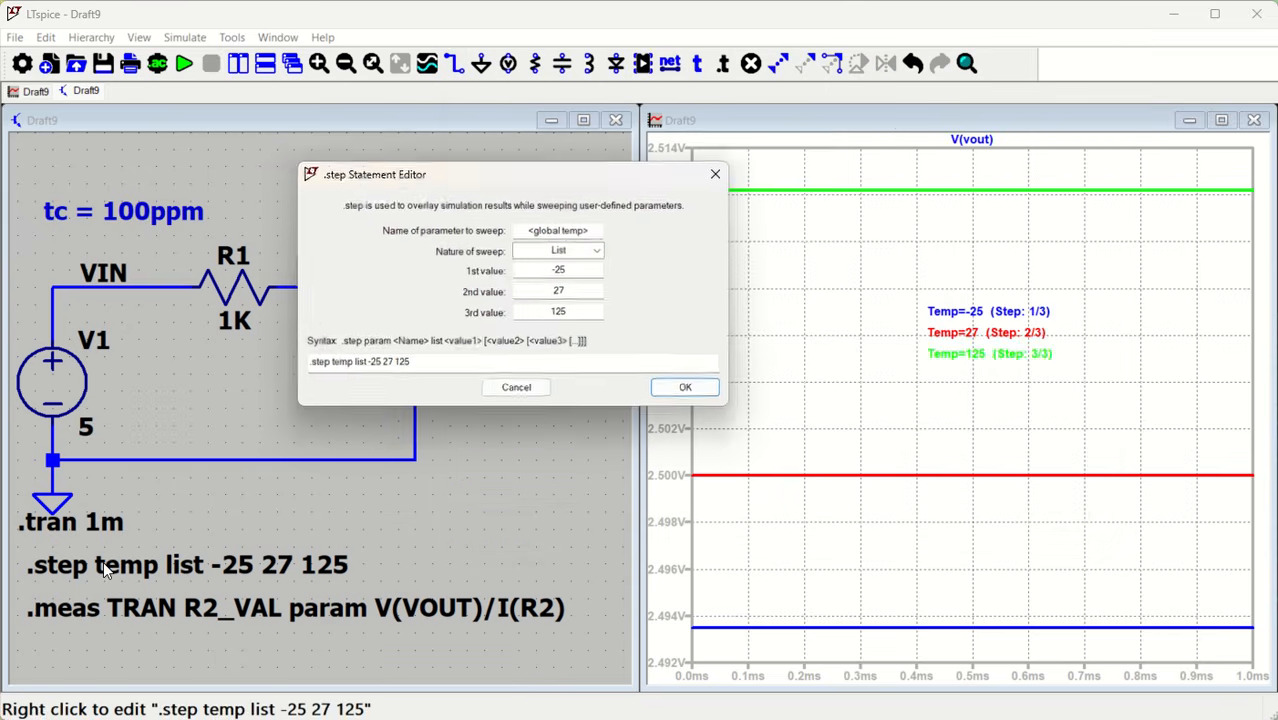
click(379, 366)
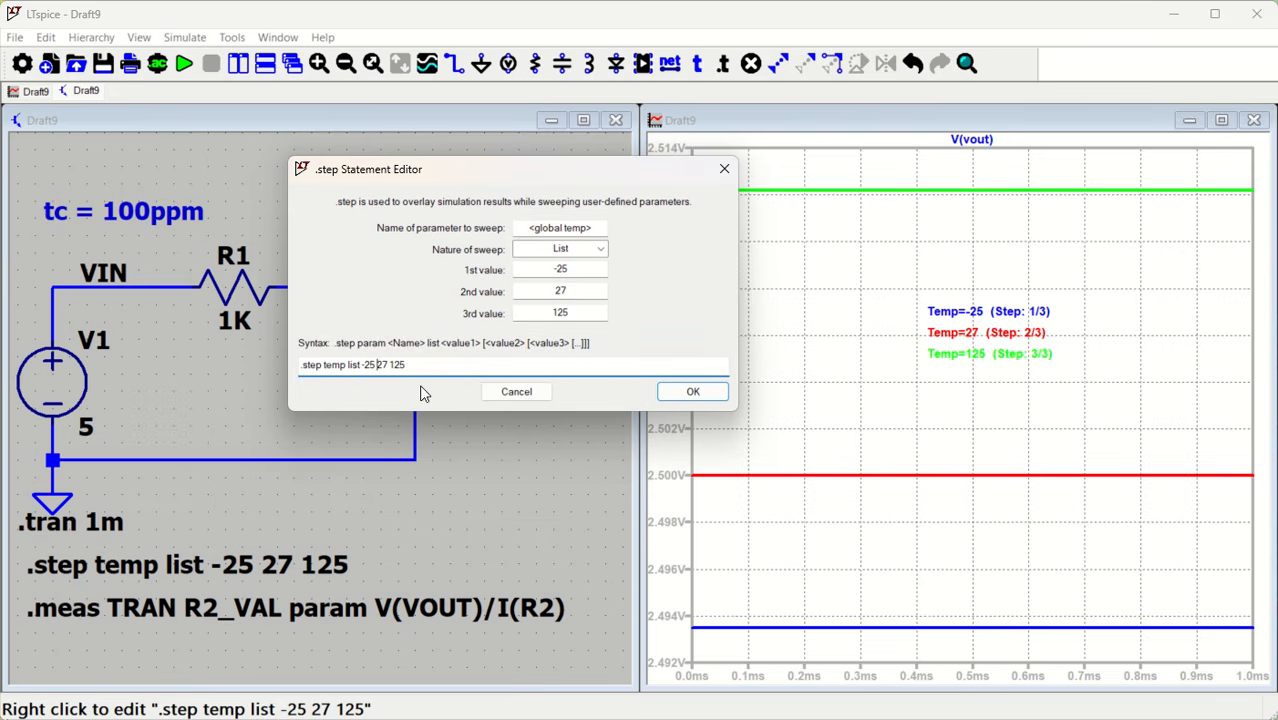
text(0)
click(692, 392)
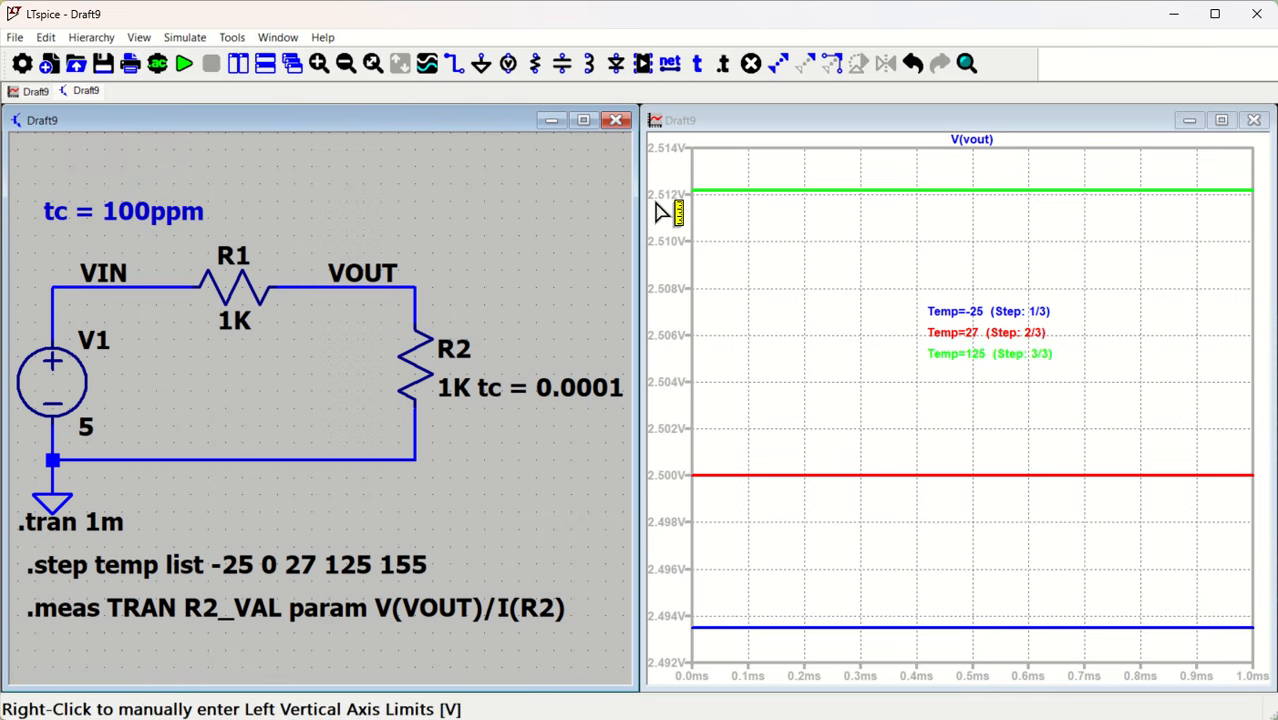
click(184, 64)
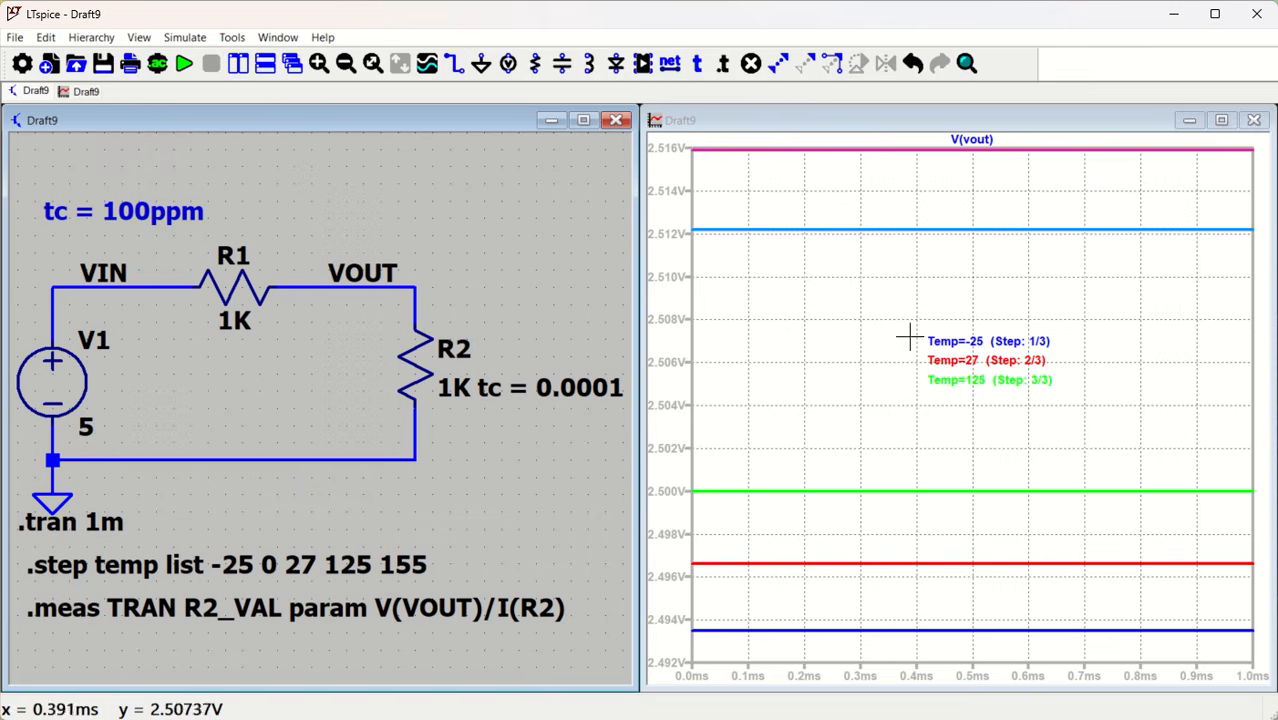
Delete the three outdated temperature step labels from the V(vout) plot.
click(960, 348)
key(F5)
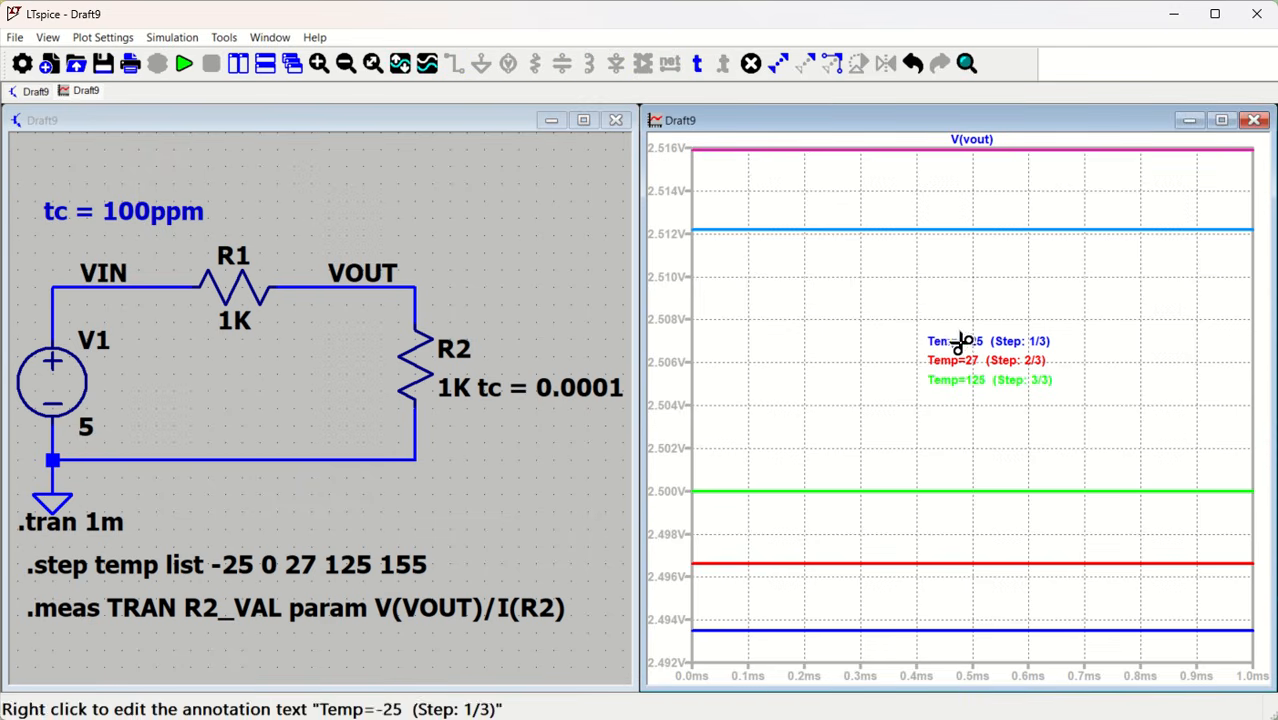
click(961, 341)
click(966, 360)
click(970, 380)
key(Escape)
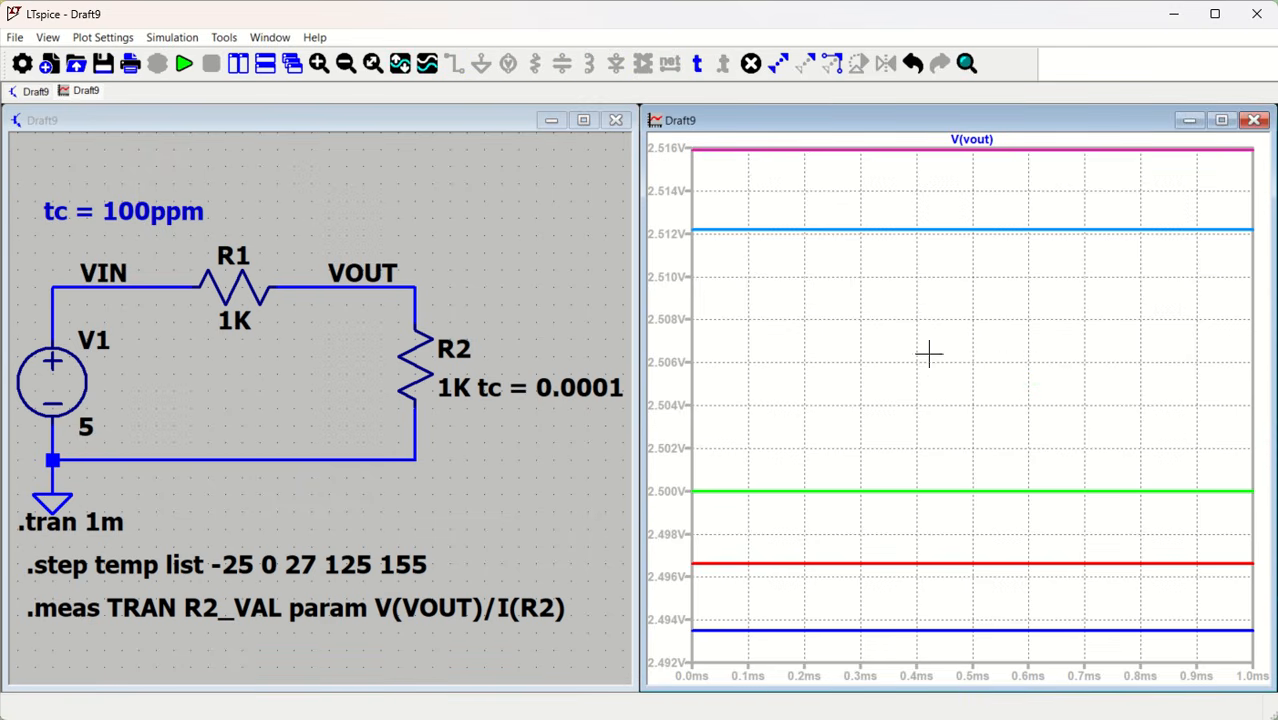
Annotate the temperature steps on the V(vout) plot, placing the new labels between the 125 °C and 27 °C traces.
right_click(864, 318)
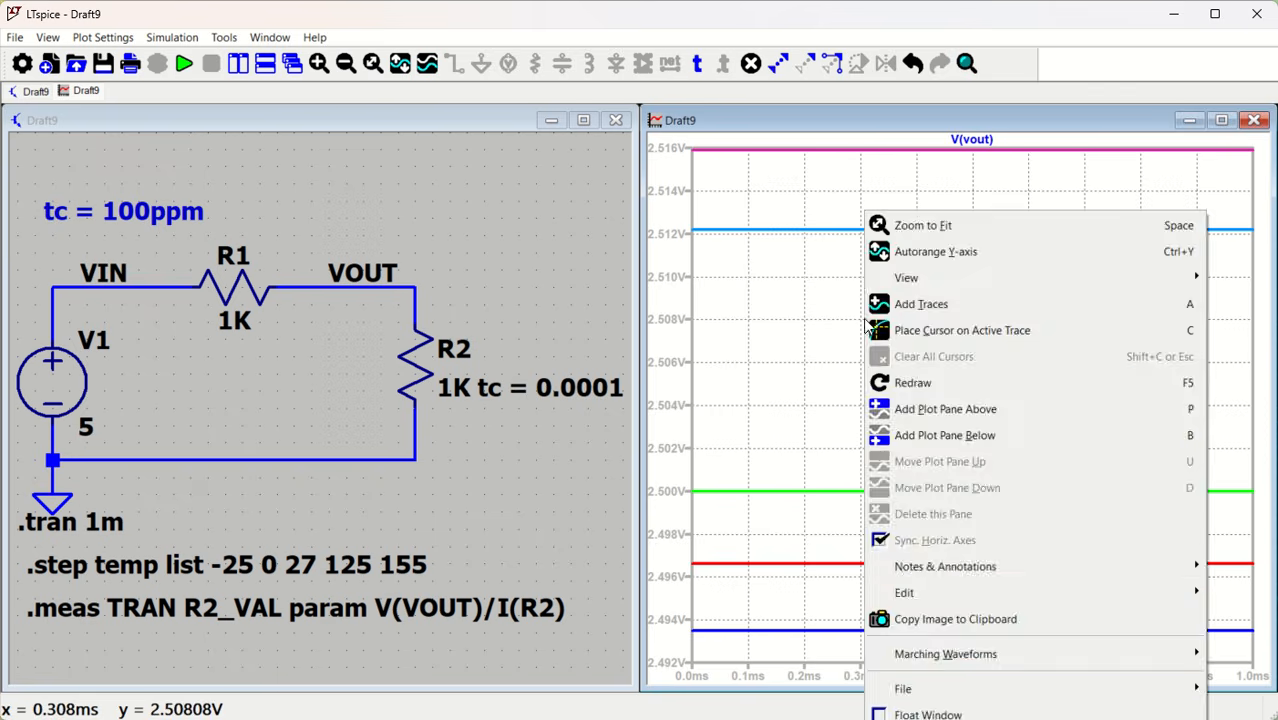
mouse_move(970, 567)
click(706, 389)
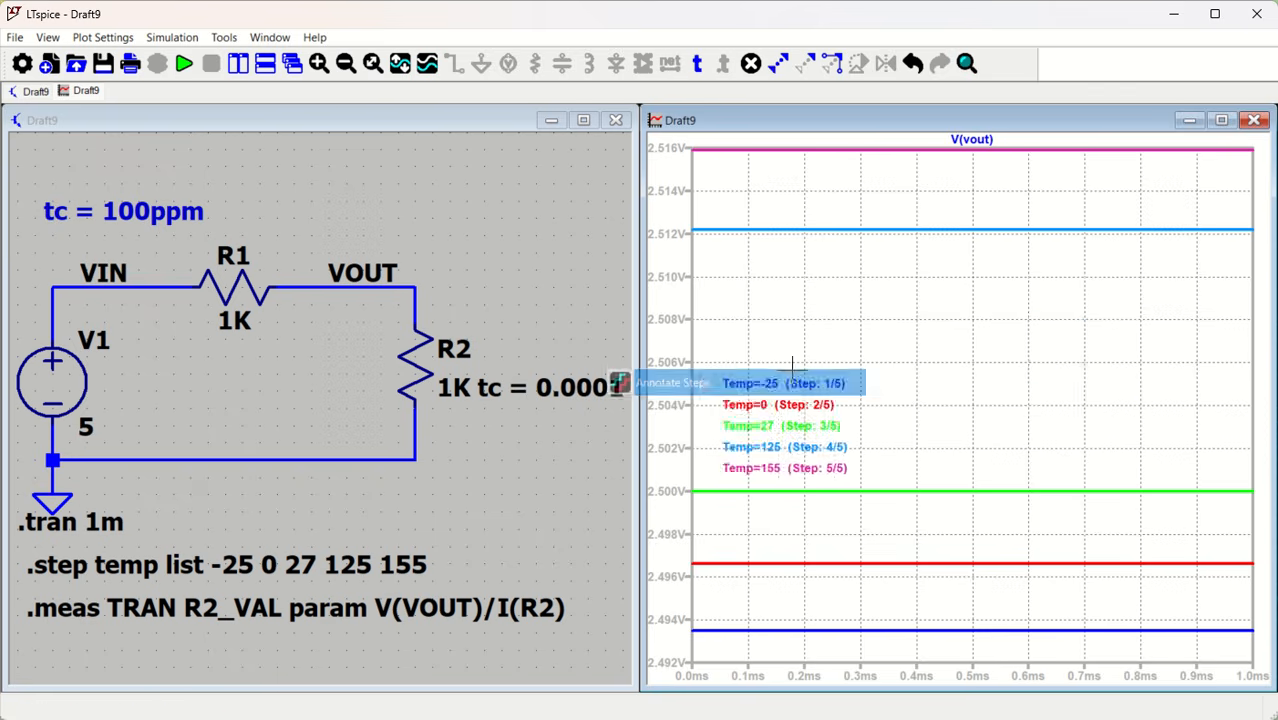
click(1005, 310)
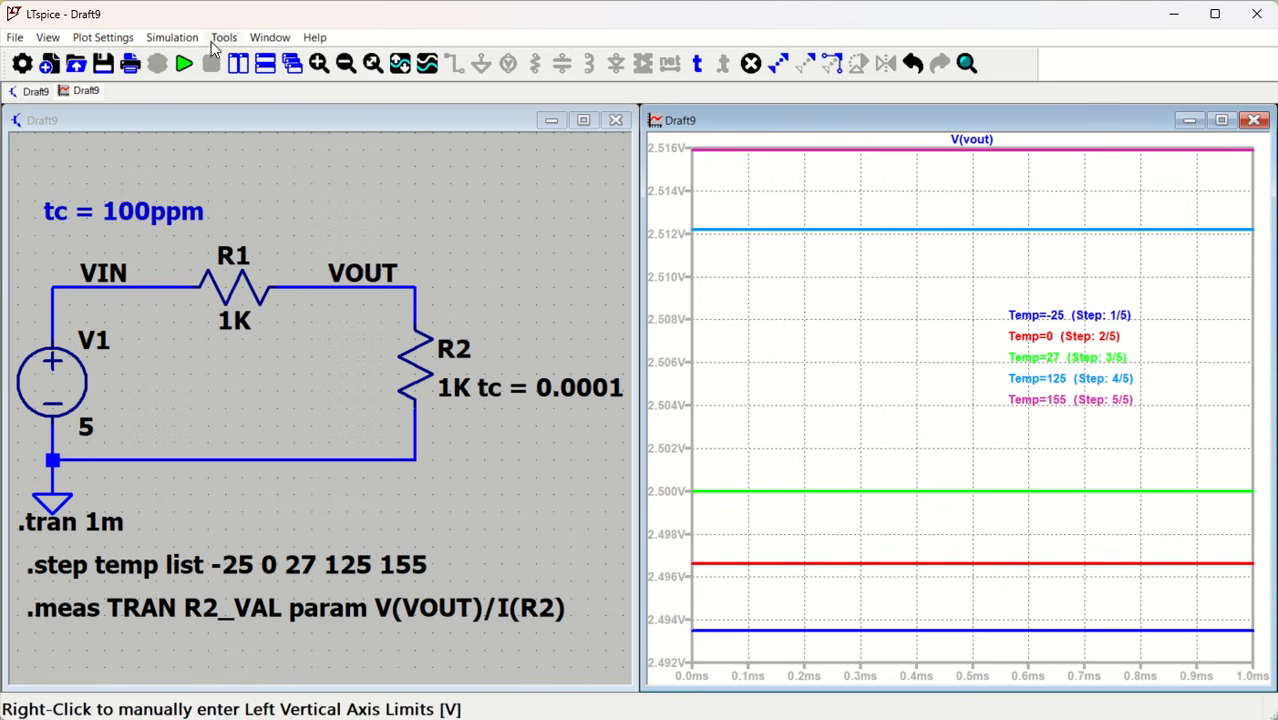
click(170, 162)
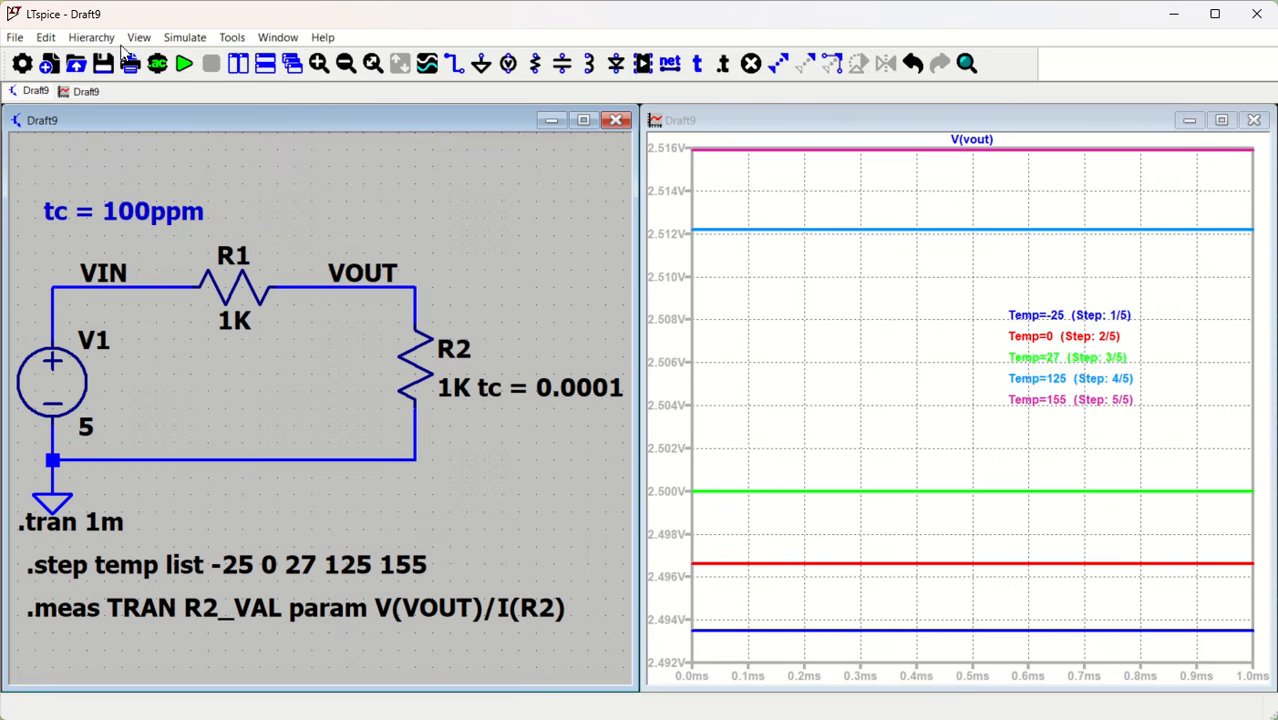
click(137, 38)
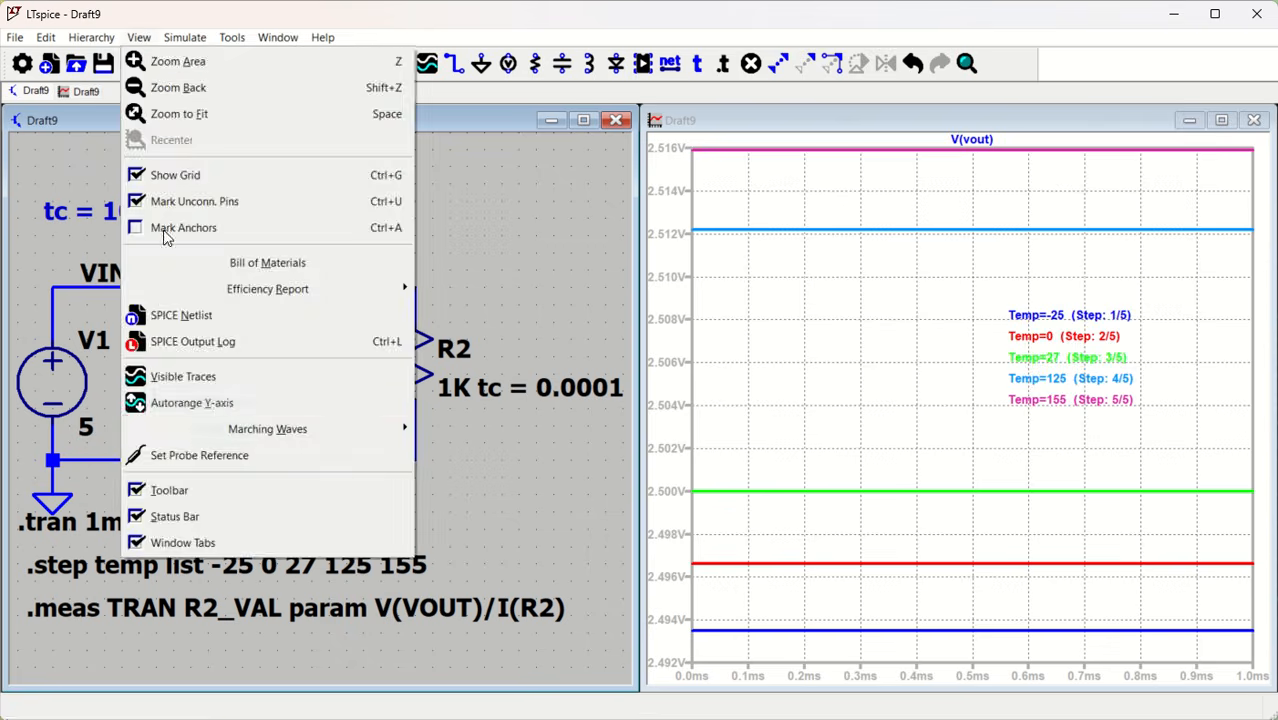
click(110, 125)
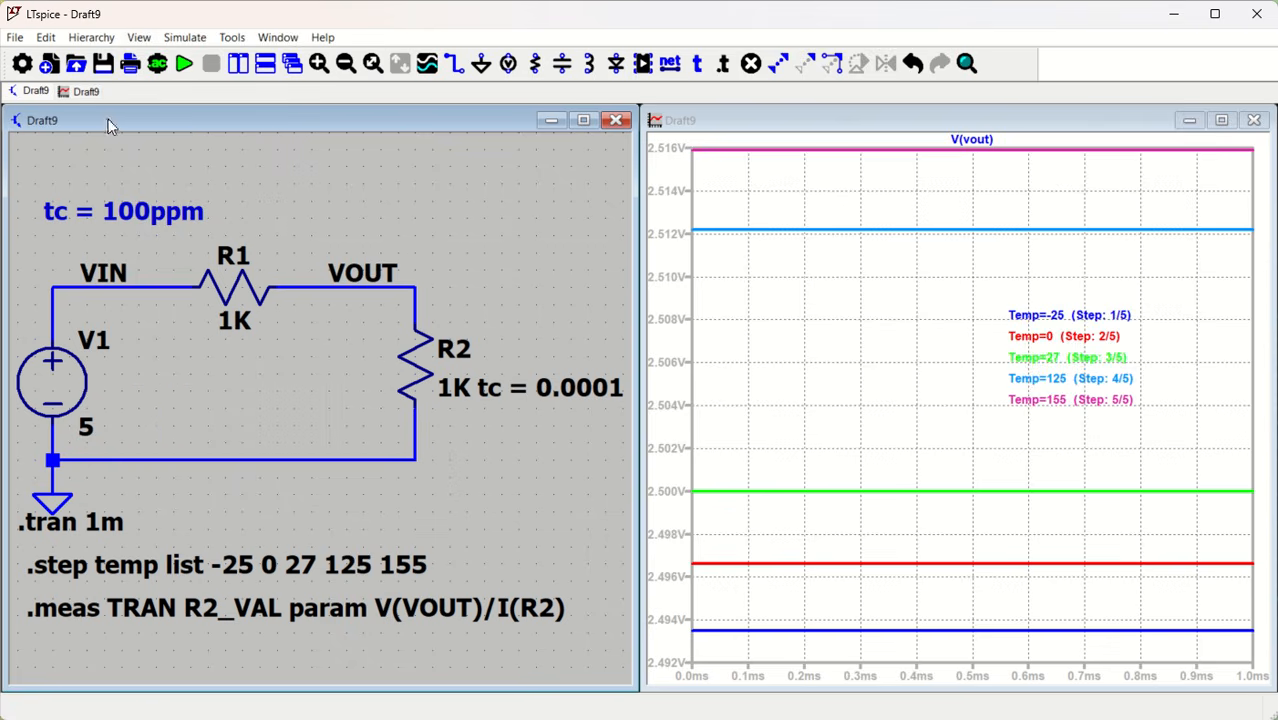
Review the R2_VAL measurement for all five temperature steps in the SPICE output log, and close the log.
click(140, 38)
click(180, 341)
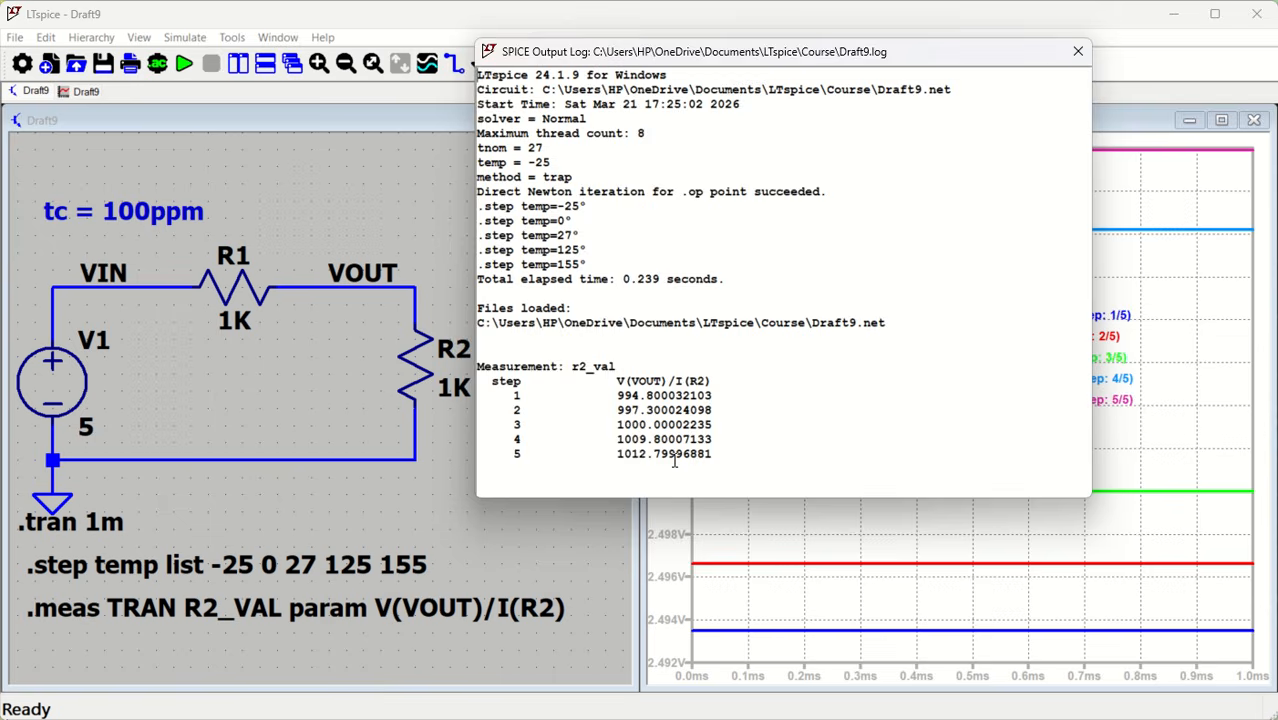
click(1078, 52)
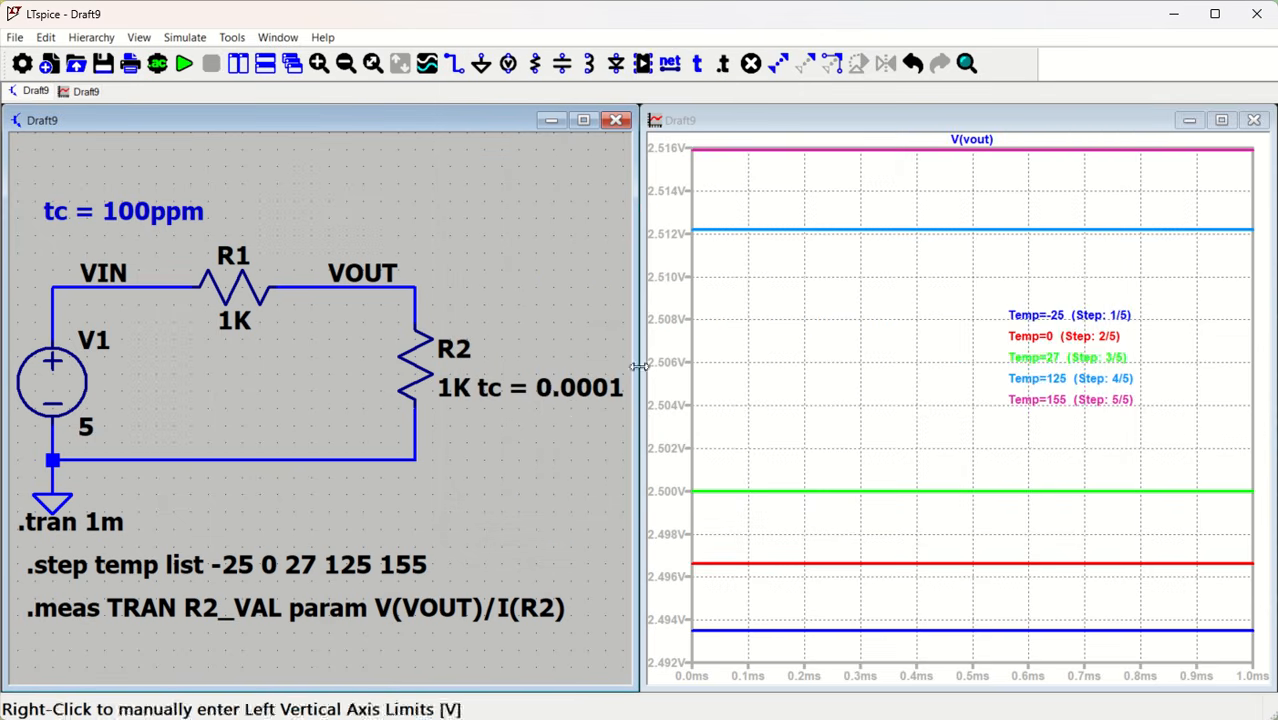
Change R2's value to "1K tc = 0.0002" and rerun the simulation.
right_click(541, 395)
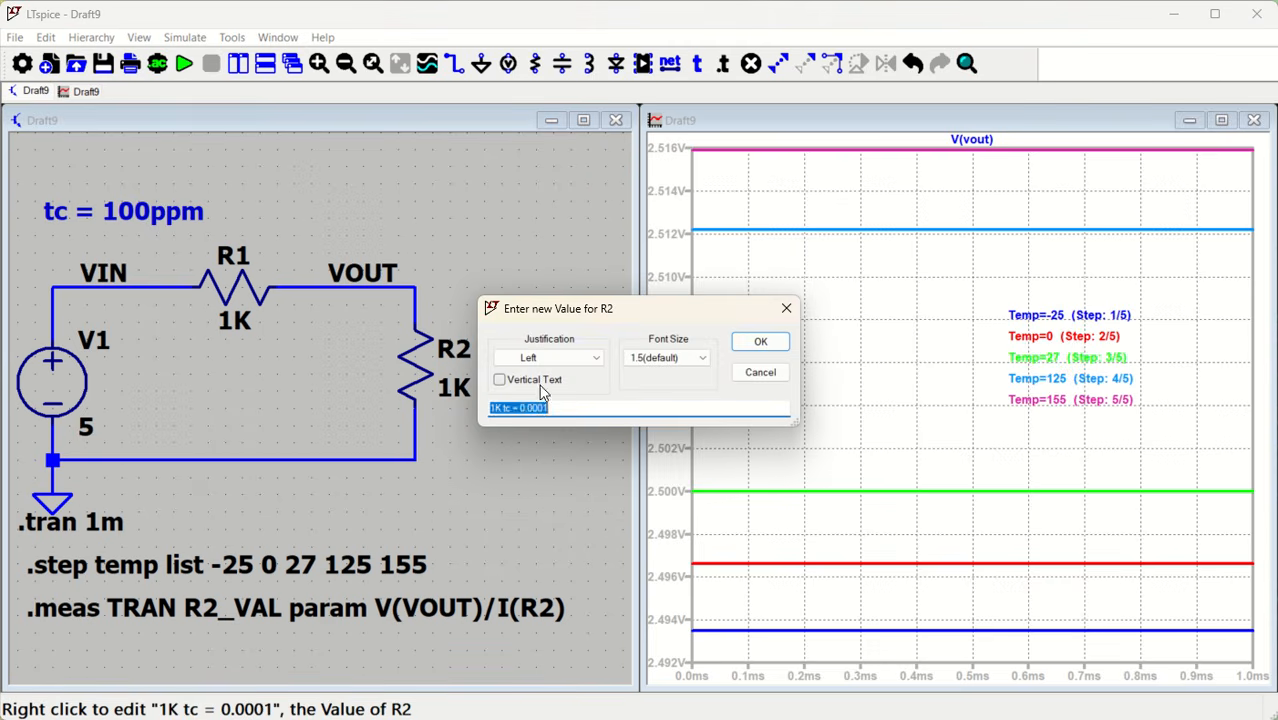
click(580, 407)
click(762, 350)
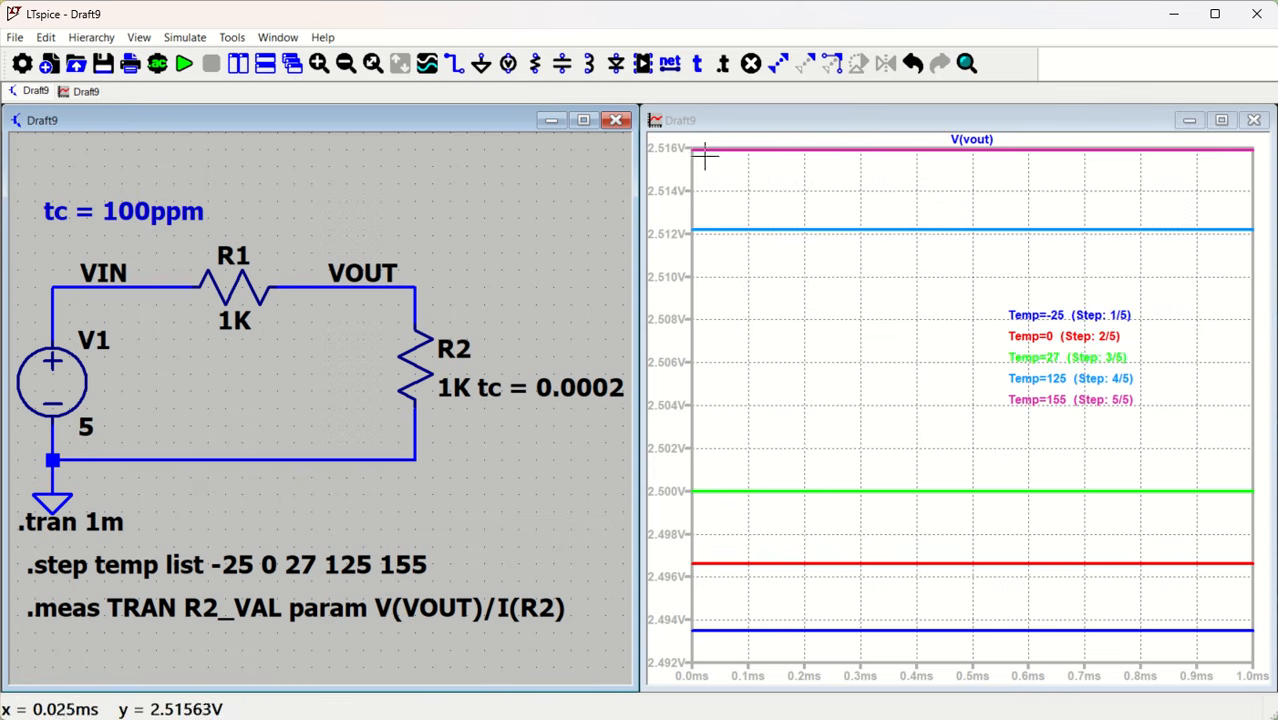
click(193, 64)
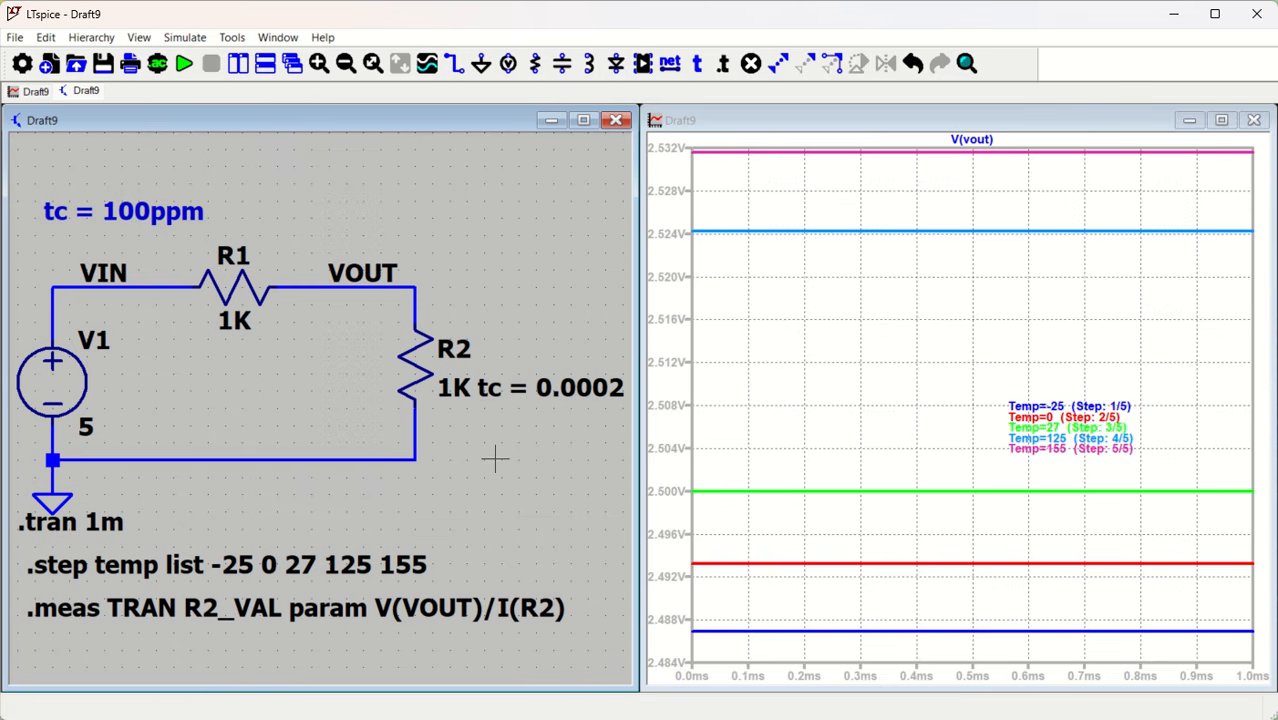
Plot the current through R2 and annotate its temperature steps in the empty area between the 27 °C and 125 °C traces.
click(418, 368)
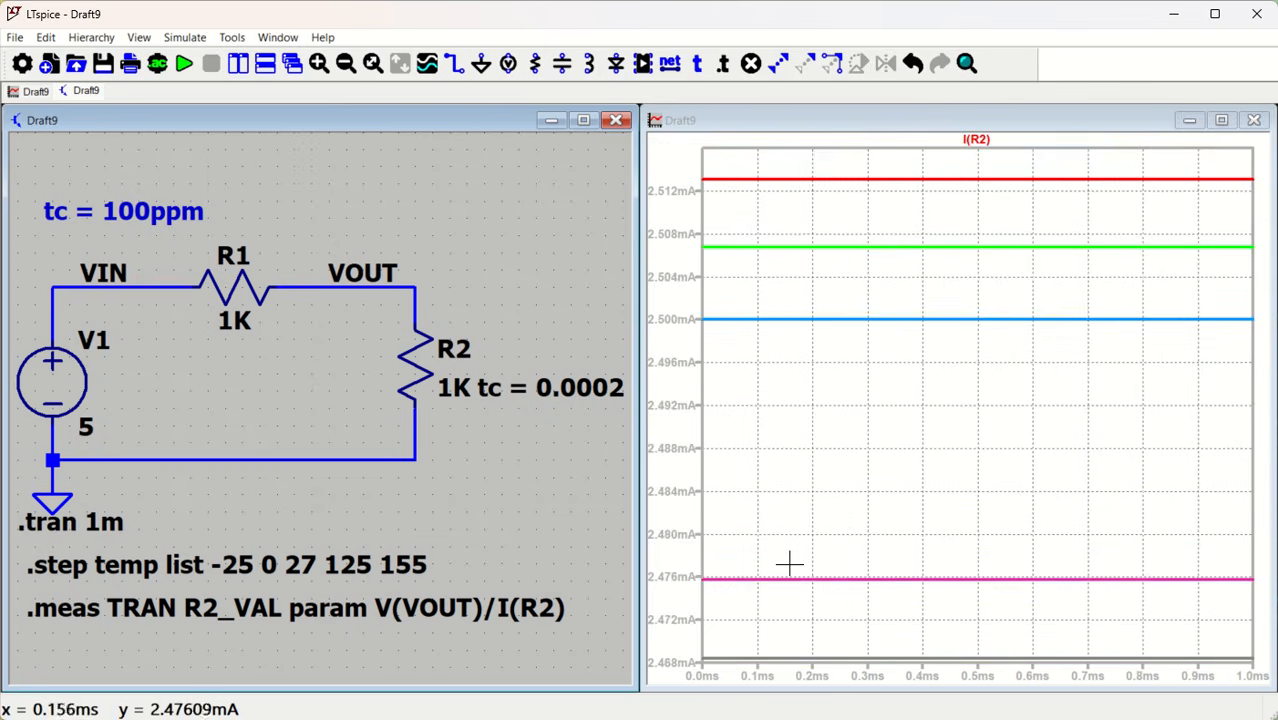
click(856, 410)
right_click(857, 380)
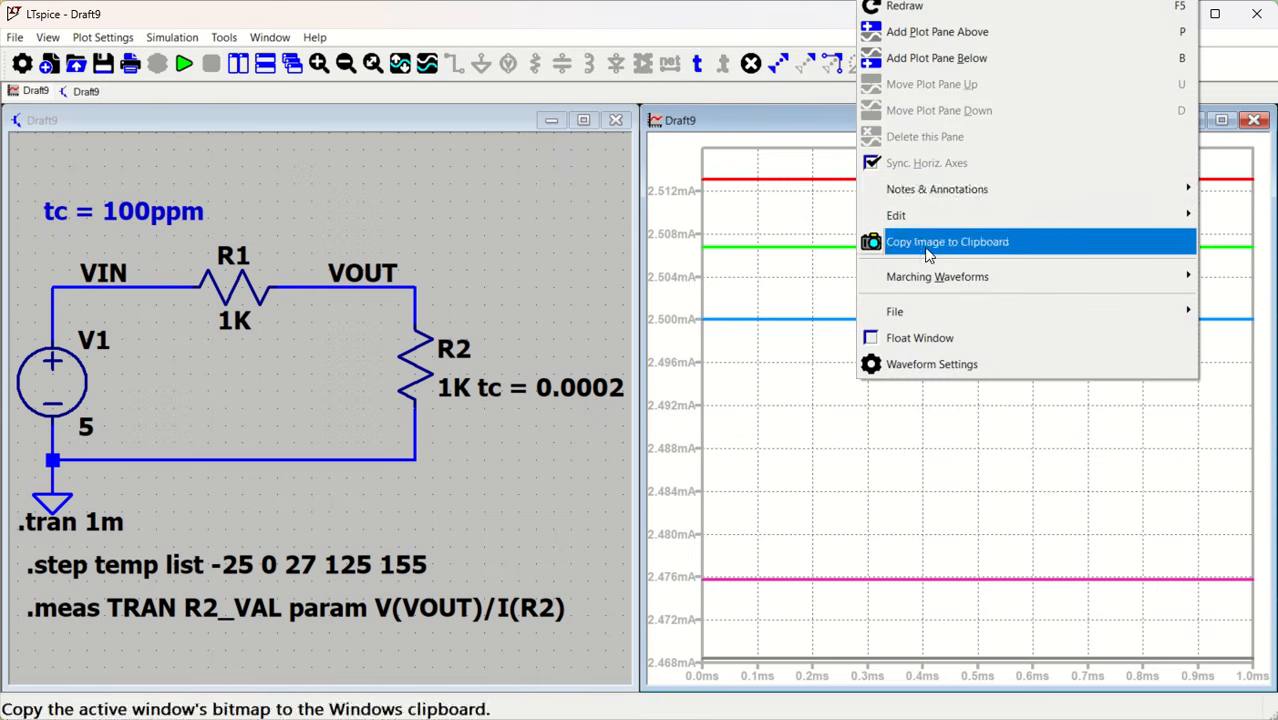
mouse_move(913, 192)
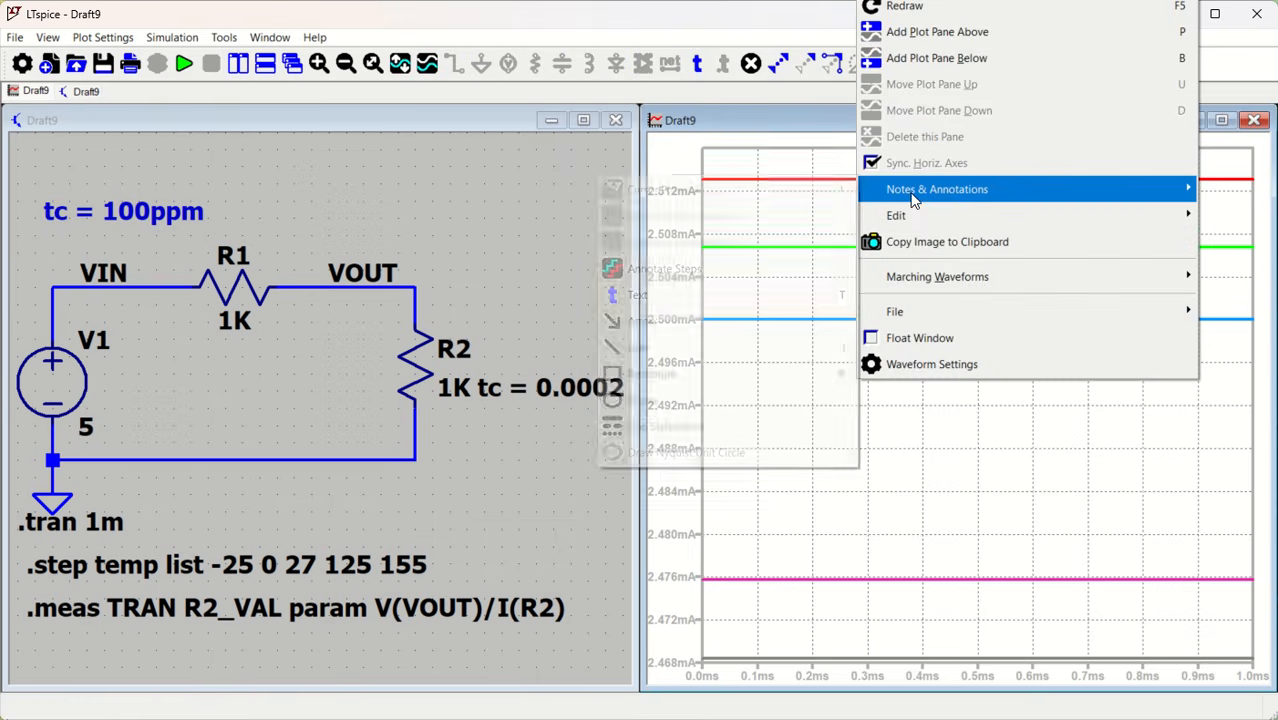
click(672, 268)
click(934, 374)
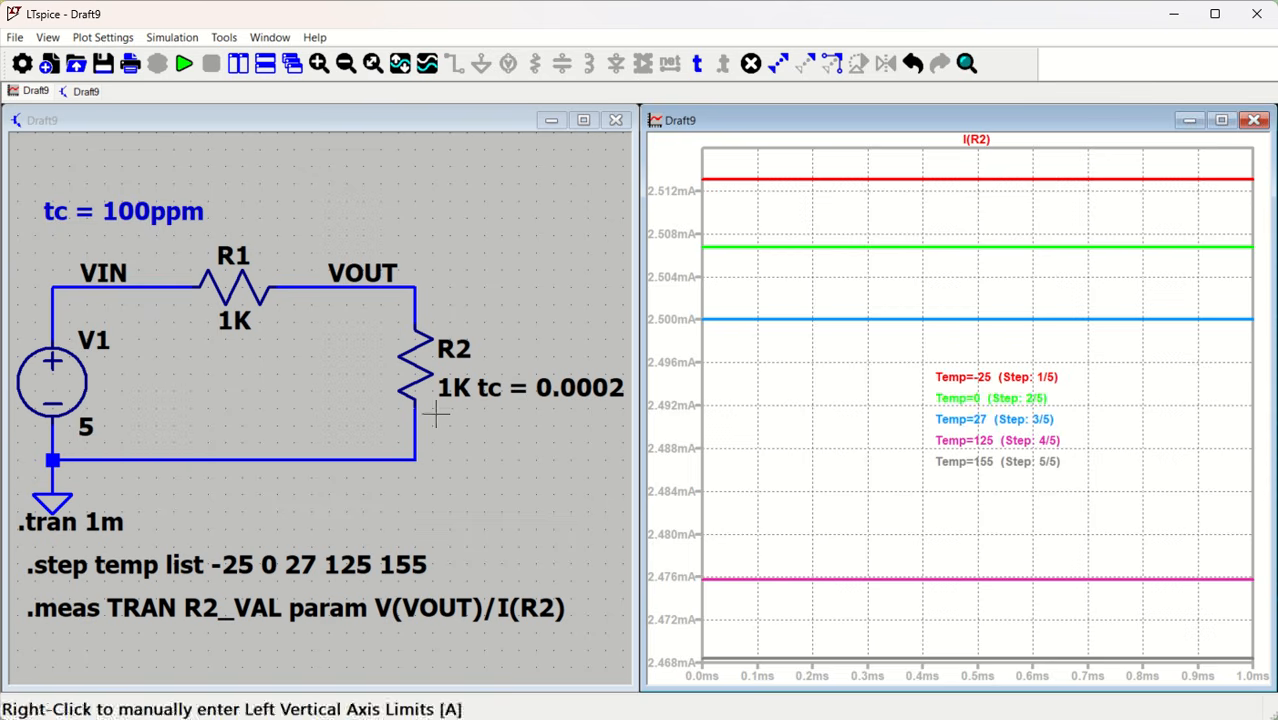
click(478, 468)
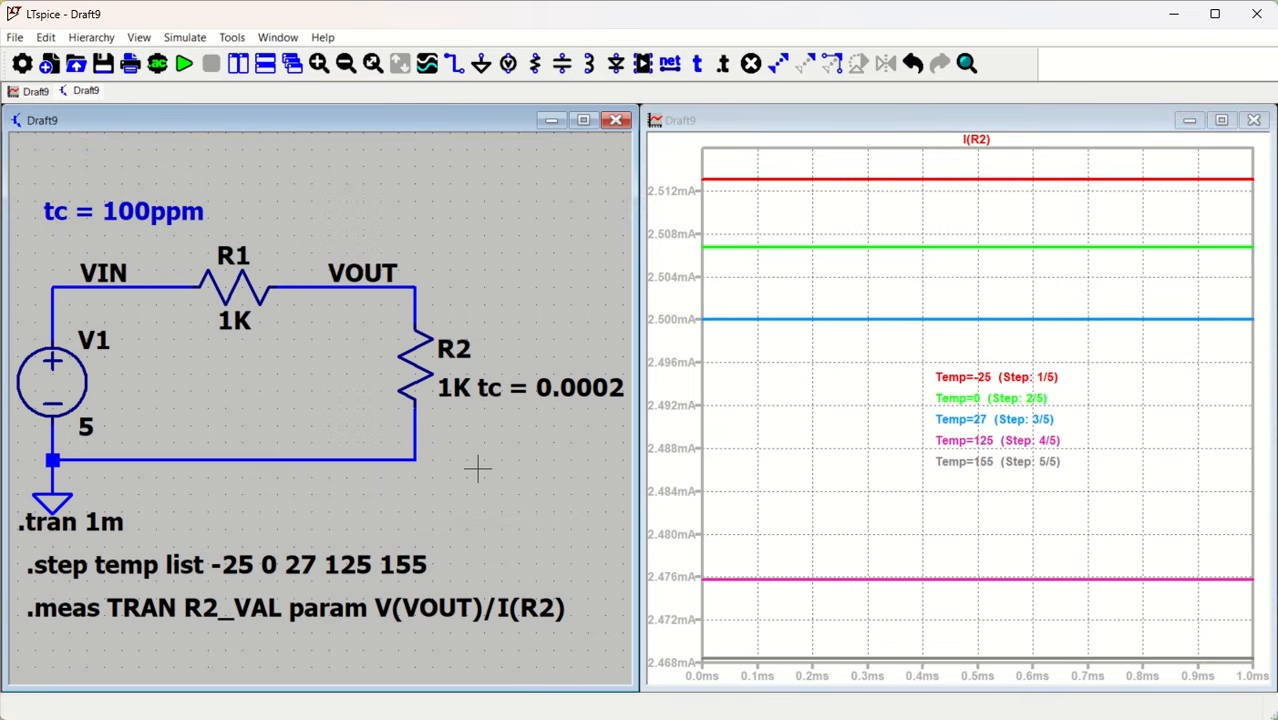